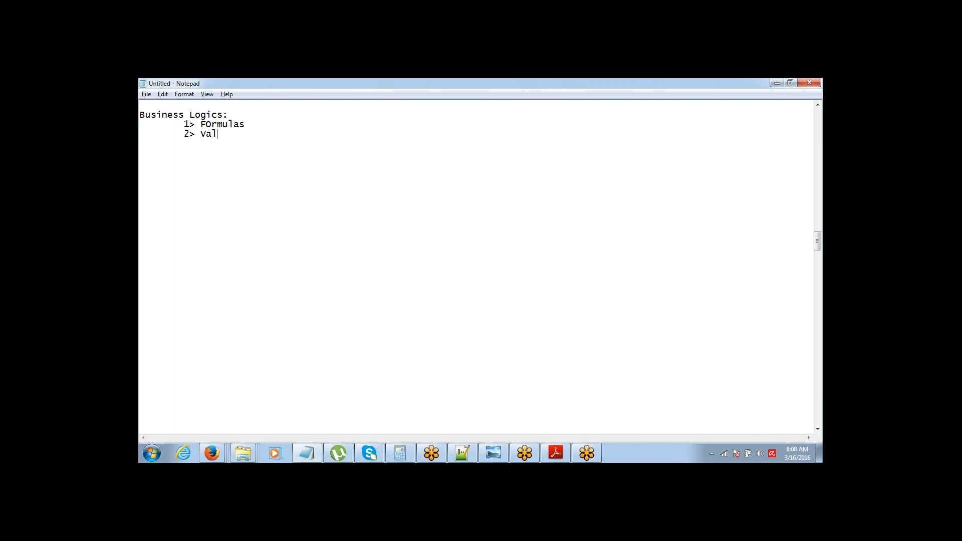
Step: Finish the 'Validation Rules' item and add '3> Workflows', correcting typos
{"action": "type", "text": "idation Rue"}
{"action": "key", "text": "BackSpace"}
{"action": "type", "text": "les"}
{"action": "key", "text": "Return"}
{"action": "type", "text": "3> Working"}
{"action": "key", "text": "BackSpace"}
{"action": "key", "text": "BackSpace"}
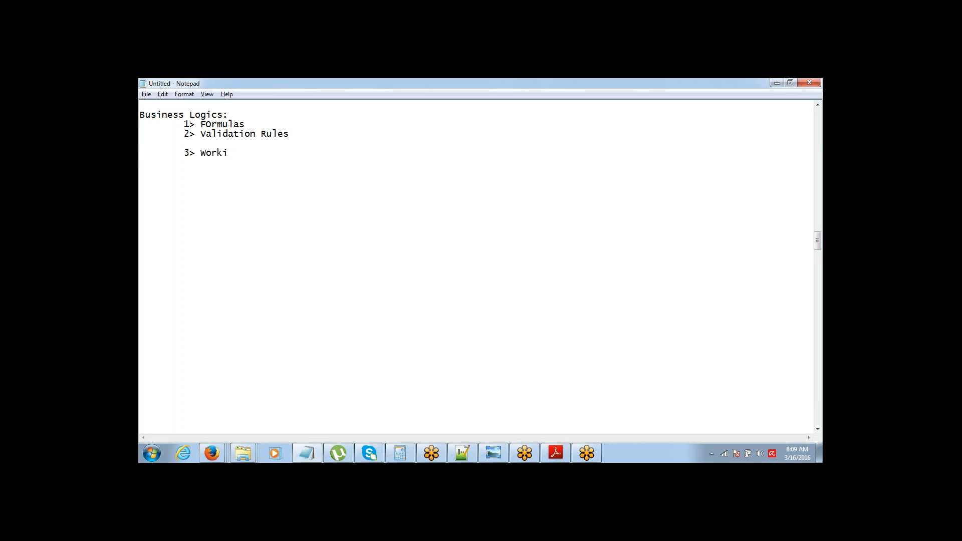
{"action": "key", "text": "BackSpace"}
{"action": "type", "text": "flows"}
Step: Add the indented item '4> Approval Process' and leave blank lines below the list
{"action": "key", "text": "Return"}
{"action": "key", "text": "Tab"}
{"action": "type", "text": "4> Approval Process"}
{"action": "key", "text": "Return"}
{"action": "key", "text": "Return"}
{"action": "key", "text": "Return"}
{"action": "key", "text": "Return"}
{"action": "key", "text": "Return"}
{"action": "key", "text": "Return"}
{"action": "key", "text": "Return"}
{"action": "key", "text": "Return"}
{"action": "key", "text": "Return"}
{"action": "key", "text": "Return"}
{"action": "key", "text": "Return"}
{"action": "key", "text": "Return"}
{"action": "key", "text": "Return"}
{"action": "key", "text": "Return"}
{"action": "key", "text": "Return"}
{"action": "key", "text": "Return"}
{"action": "key", "text": "Return"}
{"action": "key", "text": "Return"}
{"action": "key", "text": "Return"}
{"action": "key", "text": "Return"}
{"action": "key", "text": "Return"}
{"action": "key", "text": "Return"}
{"action": "key", "text": "Return"}
{"action": "key", "text": "Return"}
{"action": "key", "text": "Return"}
{"action": "key", "text": "Return"}
{"action": "key", "text": "Return"}
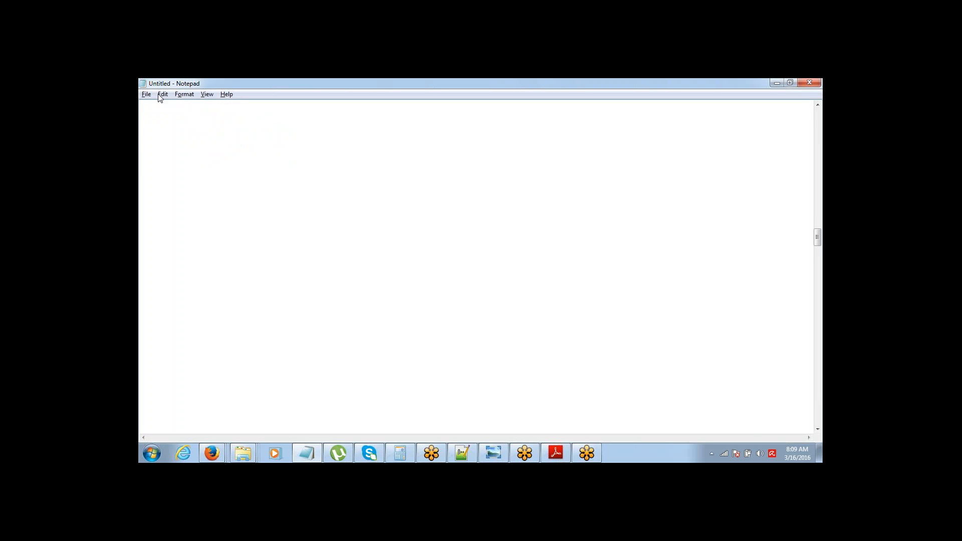
Step: Write a 'Workflow' heading with Actions: 1> Email, 2> Update Field, 3> Outbound Message, 4> Assign a Task
{"action": "left_click", "coordinate": [159, 112]}
{"action": "key", "text": "Tab"}
{"action": "type", "text": "Workflo"}
{"action": "type", "text": "w"}
{"action": "type", "text": "Actions: \t\t"}
{"action": "type", "text": "1> "}
{"action": "type", "text": "Em"}
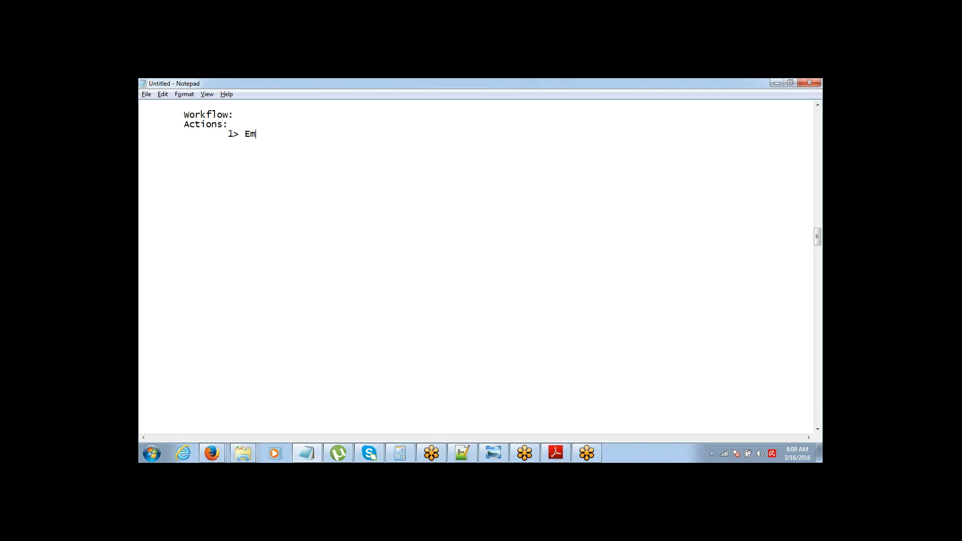
{"action": "type", "text": "ail \t\t2>"}
{"action": "type", "text": " Update F"}
{"action": "type", "text": "ield \t\t"}
{"action": "type", "text": "3> "}
{"action": "type", "text": "O"}
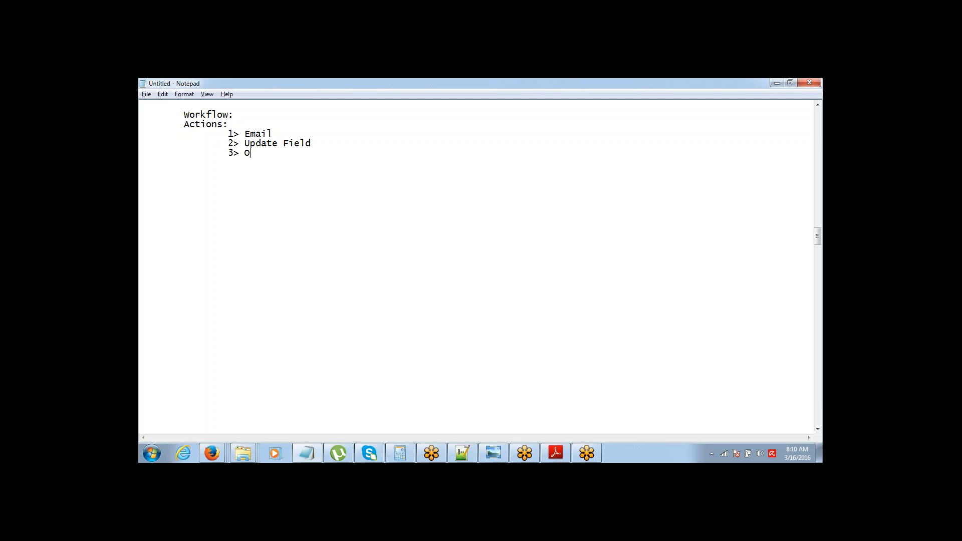
{"action": "type", "text": "utbound Message"}
{"action": "key", "text": "Return"}
{"action": "key", "text": "Tab"}
{"action": "type", "text": "4> A"}
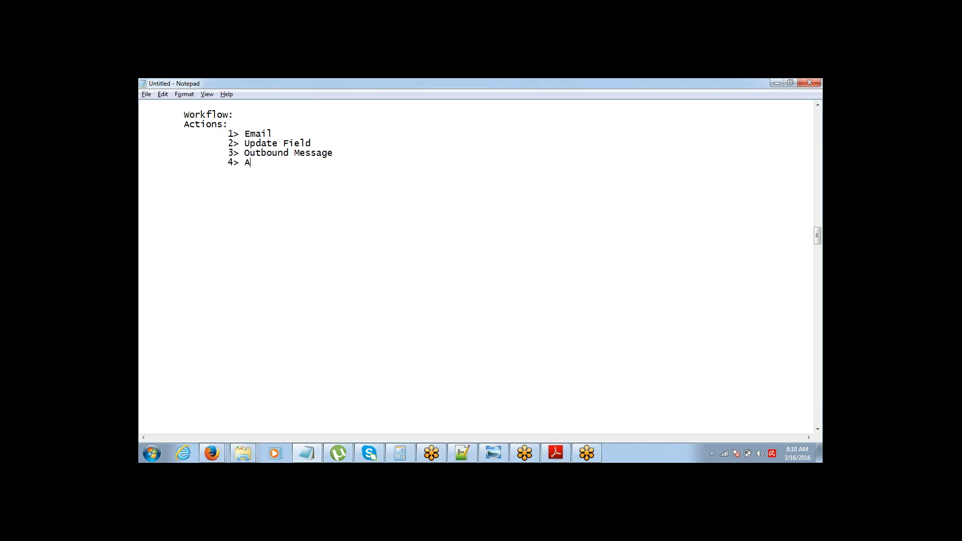
{"action": "type", "text": "ssign a Task"}
{"action": "key", "text": "ctrl+shift+Left"}
{"action": "key", "text": "ctrl+shift+Left"}
{"action": "key", "text": "ctrl+shift+Left"}
{"action": "key", "text": "ctrl+shift+Left"}
{"action": "key", "text": "ctrl+shift+Left"}
{"action": "key", "text": "ctrl+shift+Left"}
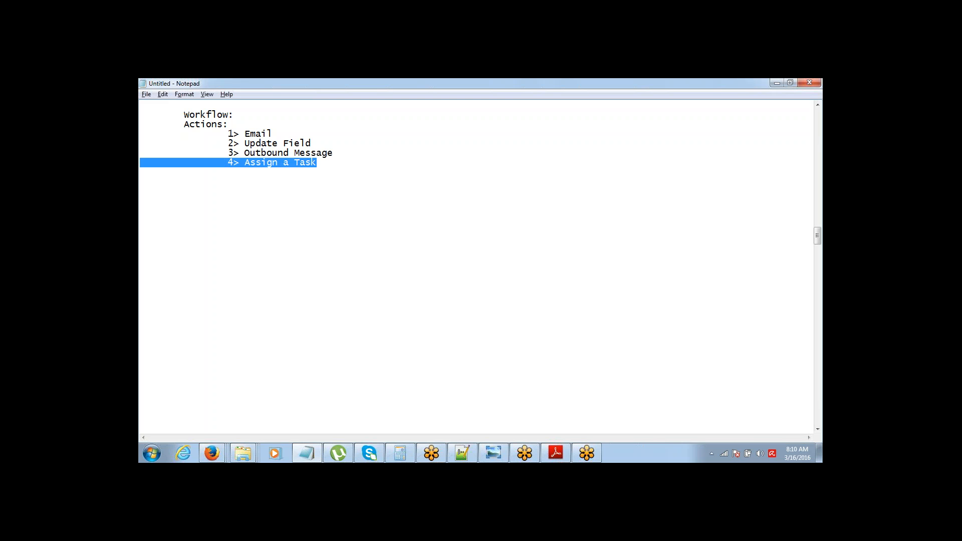
Step: Add a 'Workflow Rule:' outline: 1> Object, 2> Criteria (Rule Criteria, Evaluation Criteria), 3> Action
{"action": "key", "text": "shift+Up"}
{"action": "key", "text": "shift+Up"}
{"action": "key", "text": "shift+Up"}
{"action": "key", "text": "Down"}
{"action": "key", "text": "Down"}
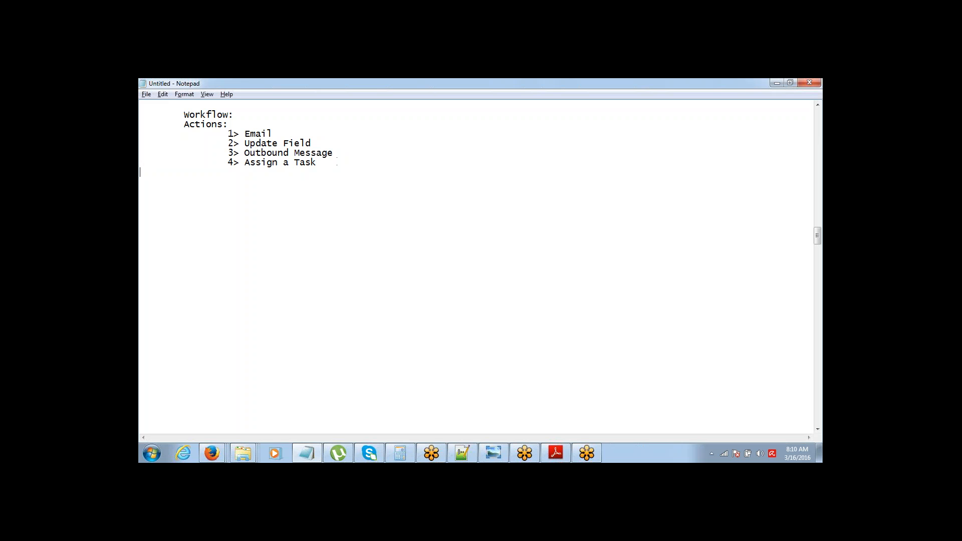
{"action": "key", "text": "Return"}
{"action": "key", "text": "Return"}
{"action": "type", "text": "Workflow Rule:"}
{"action": "key", "text": "Return"}
{"action": "type", "text": "1> Obje"}
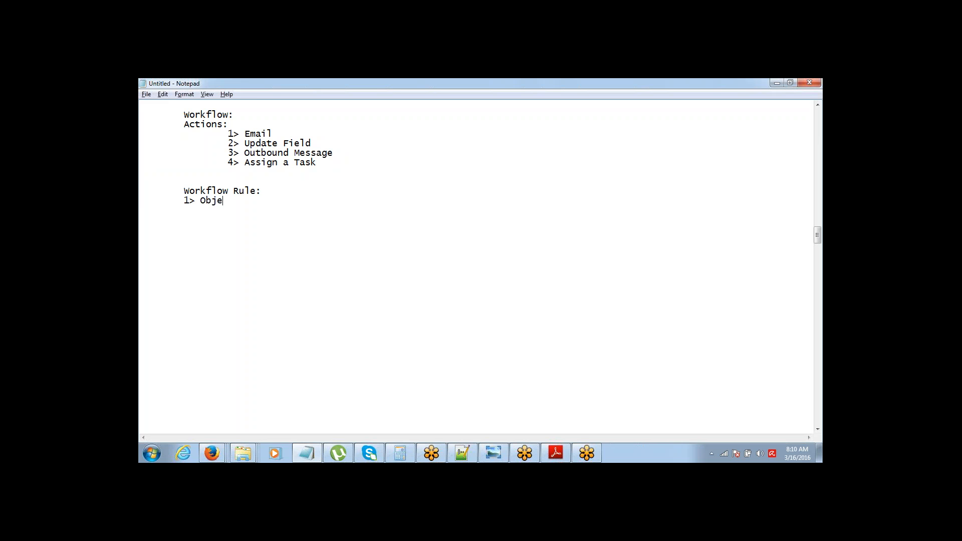
{"action": "type", "text": "ct"}
{"action": "key", "text": "Return"}
{"action": "type", "text": "2> Criteria"}
{"action": "key", "text": "Return"}
{"action": "key", "text": "Return"}
{"action": "type", "text": "Rule Criteria "}
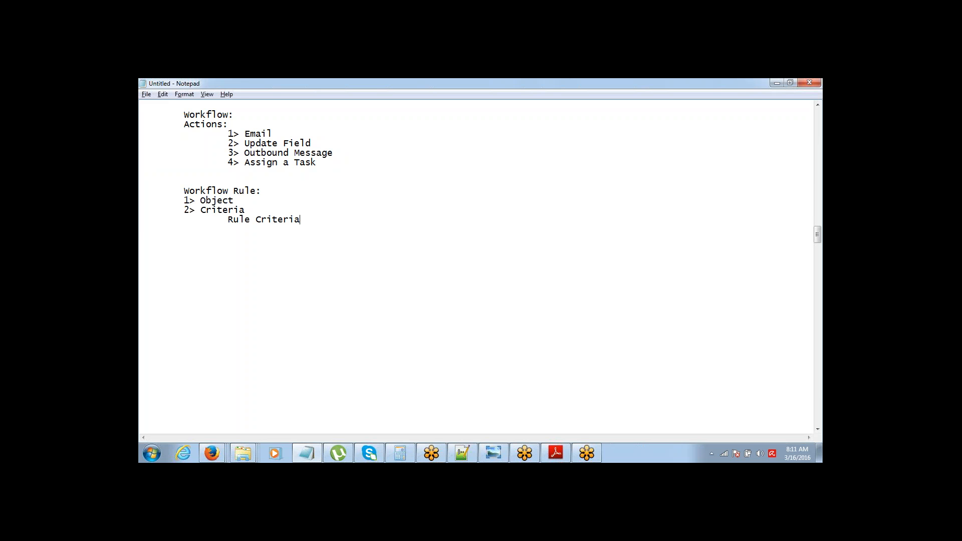
{"action": "type", "text": "Evaluation Criteria"}
{"action": "key", "text": "Return"}
{"action": "key", "text": "Tab"}
{"action": "type", "text": "3> Actio"}
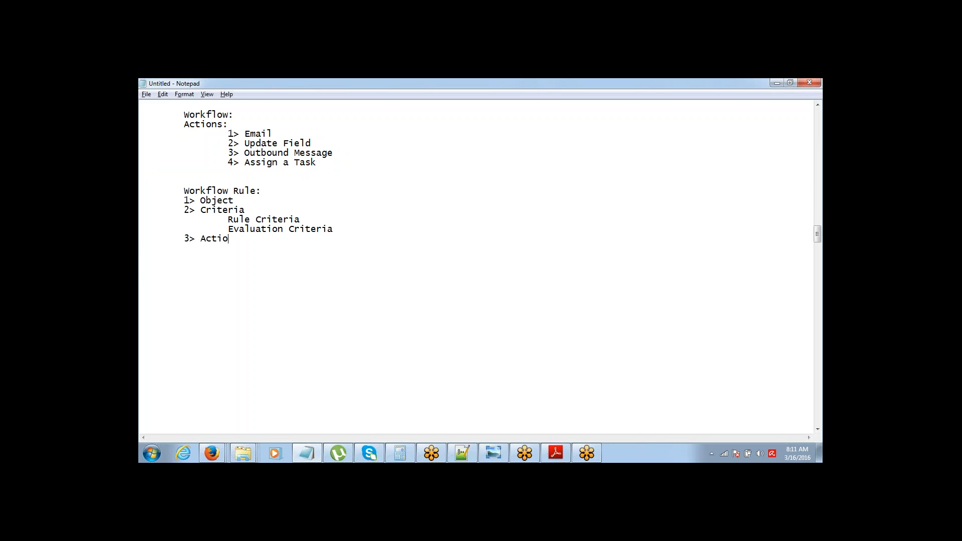
{"action": "type", "text": "n"}
Step: Highlight Rule Criteria, Evaluation Criteria and Action in turn, then start an indented new line
{"action": "key", "text": "Up"}
{"action": "key", "text": "ctrl+shift+Left"}
{"action": "key", "text": "ctrl+shift+Left"}
{"action": "key", "text": "Down"}
{"action": "key", "text": "shift+End"}
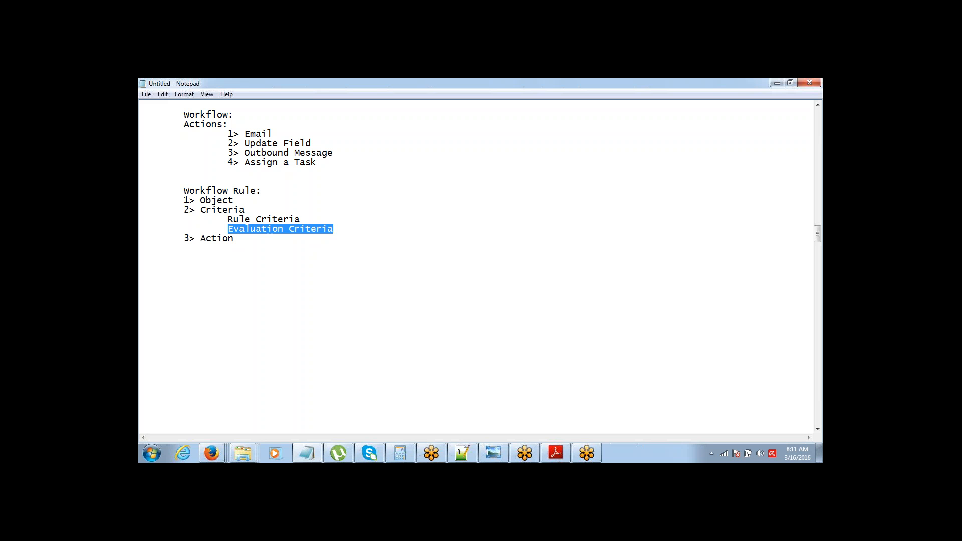
{"action": "key", "text": "Down"}
{"action": "key", "text": "ctrl+shift+Left"}
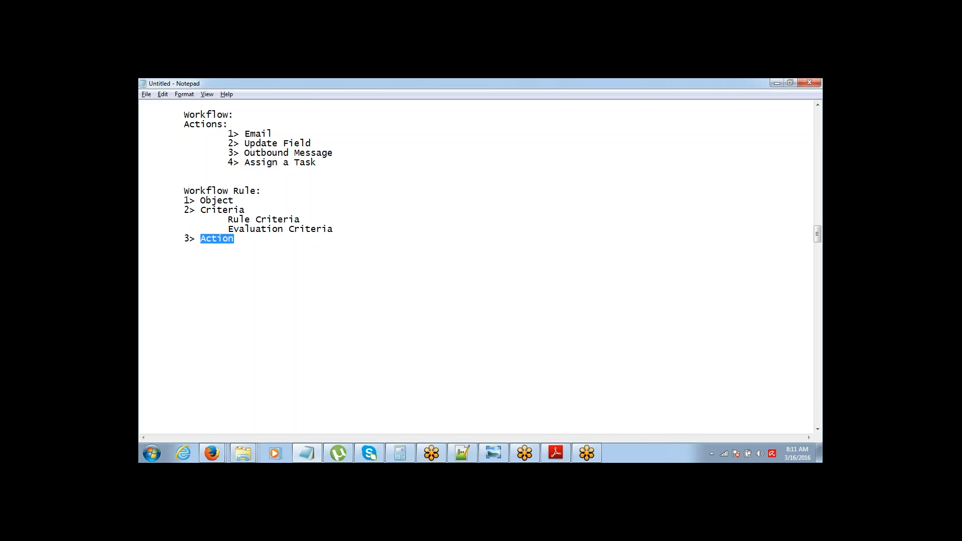
{"action": "key", "text": "End"}
{"action": "key", "text": "Return"}
{"action": "key", "text": "Tab"}
Step: Type 'Every time a Lead is created and it has an email ID, an email should be sent to the Lead'
{"action": "type", "text": "Every time "}
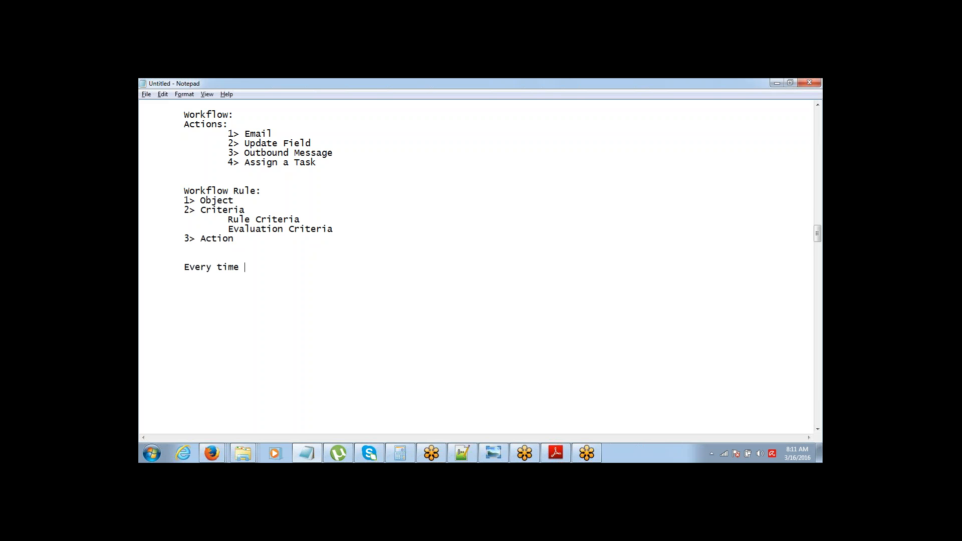
{"action": "type", "text": "a Lead is created and it g"}
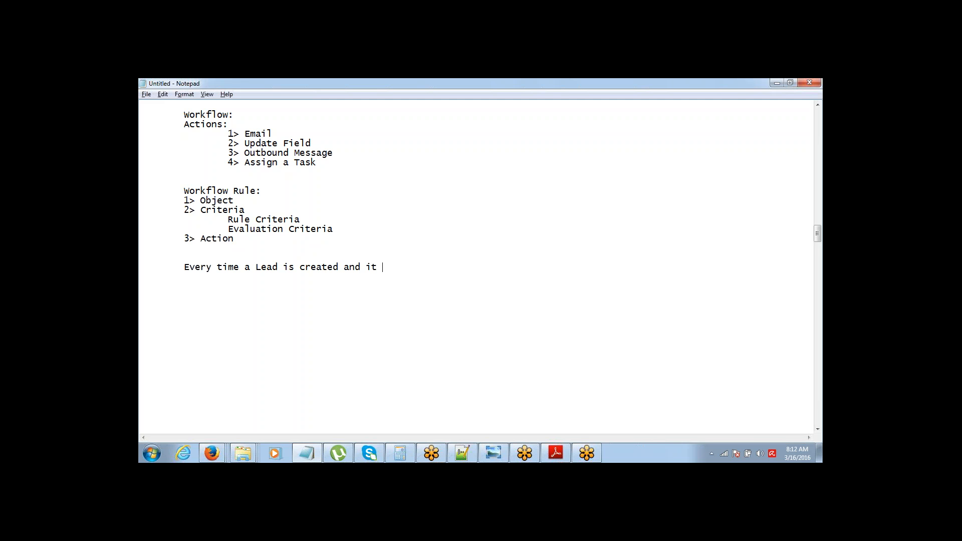
{"action": "key", "text": "BackSpace"}
{"action": "type", "text": "has an email ID, an email should"}
{"action": "type", "text": "be "}
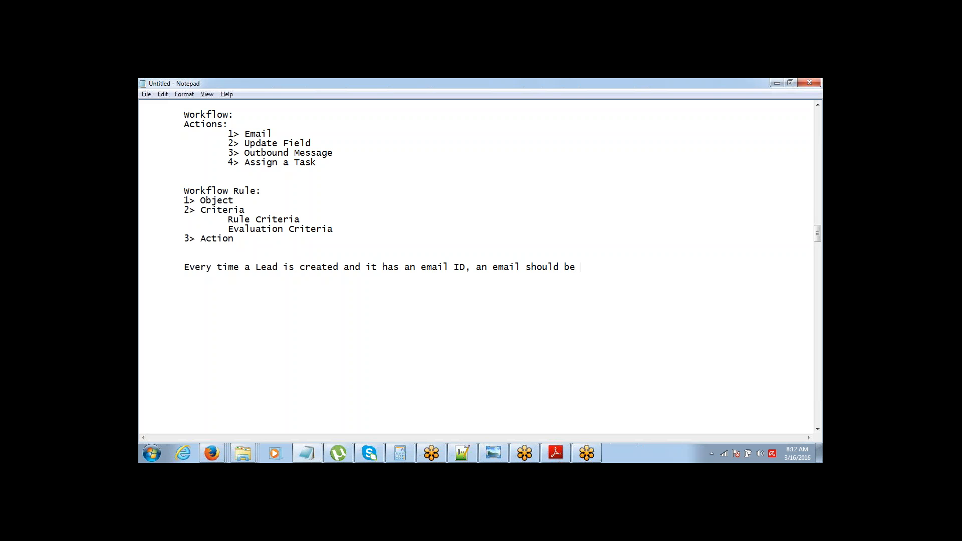
{"action": "type", "text": "sent to the Lead"}
Step: Copy the Object–Criteria–Action outline and paste it beneath the Lead sentence
{"action": "key", "text": "Home"}
{"action": "key", "text": "shift+Down"}
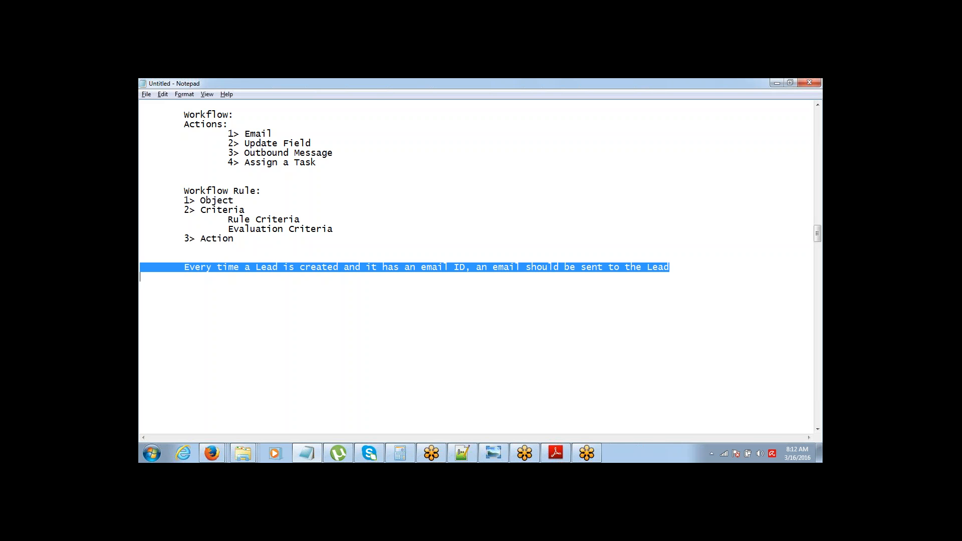
{"action": "key", "text": "shift+Up"}
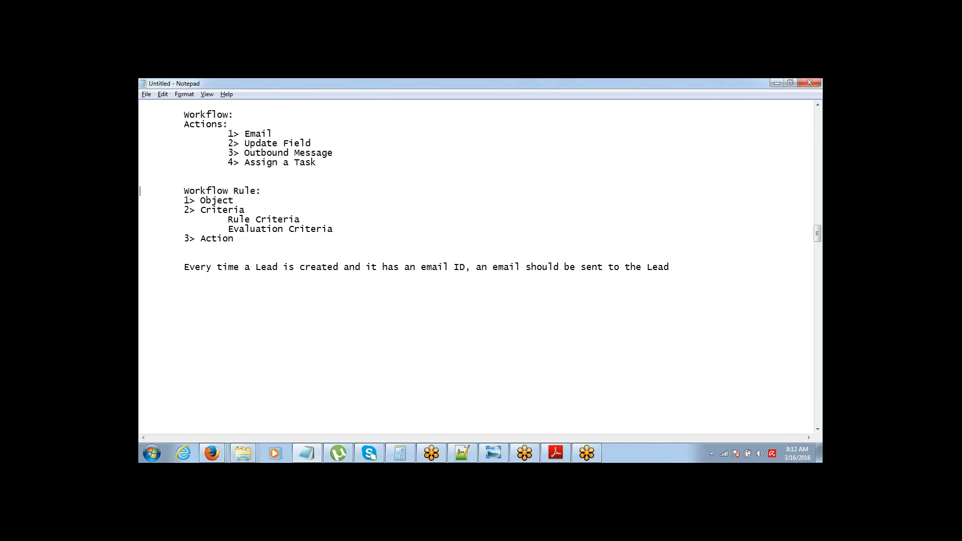
{"action": "left_click_drag", "start_coordinate": [140, 199], "coordinate": [140, 248]}
{"action": "key", "text": "ctrl+c"}
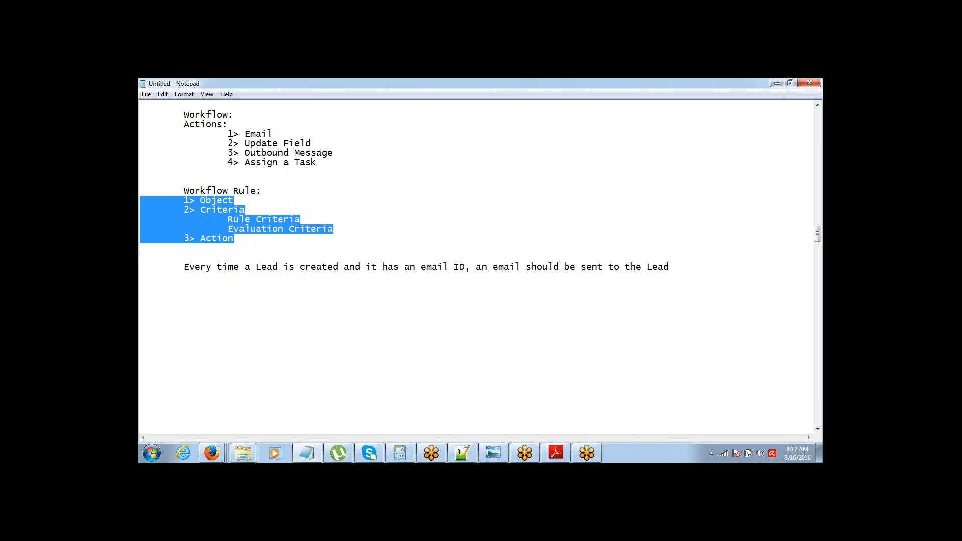
{"action": "key", "text": "Down"}
{"action": "key", "text": "Down"}
{"action": "key", "text": "Down"}
{"action": "key", "text": "Down"}
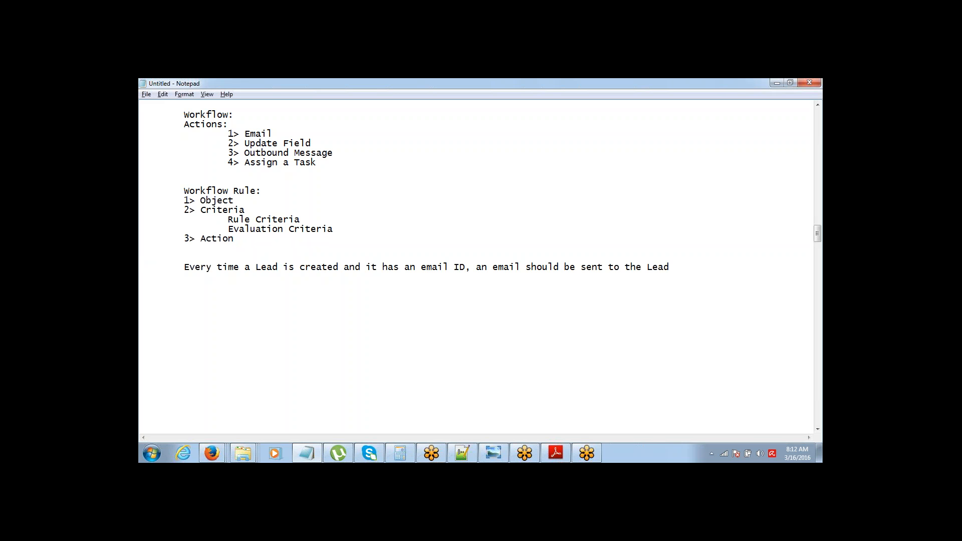
{"action": "key", "text": "ctrl+v"}
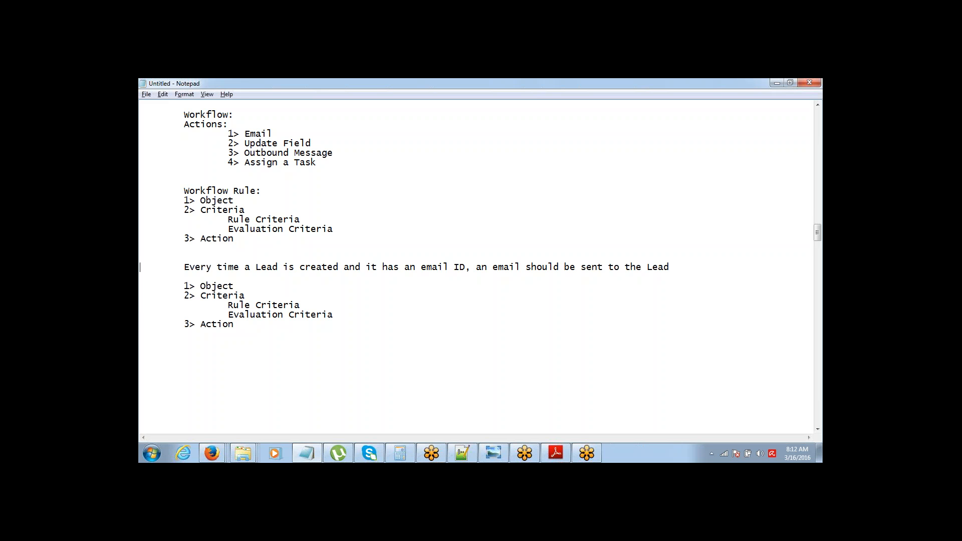
Step: Highlight parts of the Lead sentence and the Actions list, including the Email action, while explaining
{"action": "left_click_drag", "start_coordinate": [140, 267], "coordinate": [140, 277]}
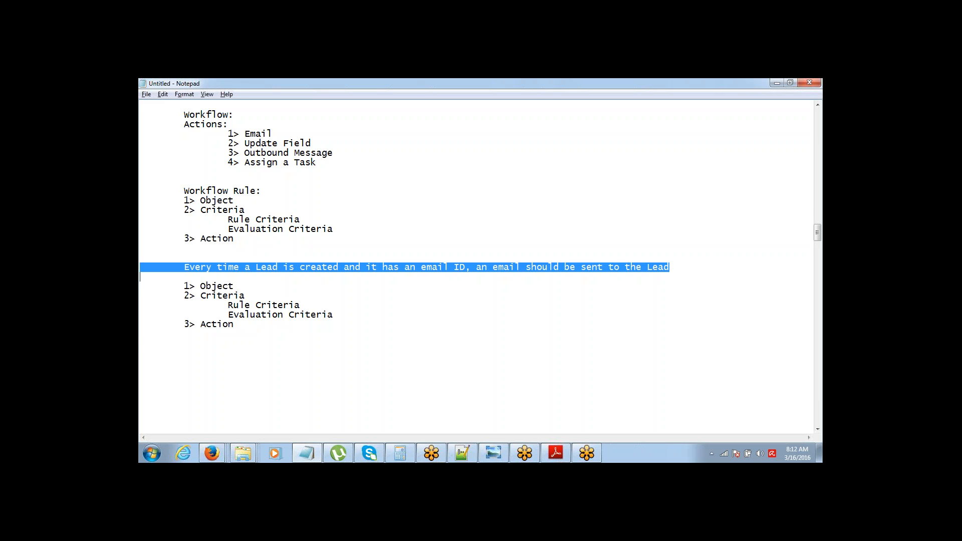
{"action": "left_click", "coordinate": [139, 267]}
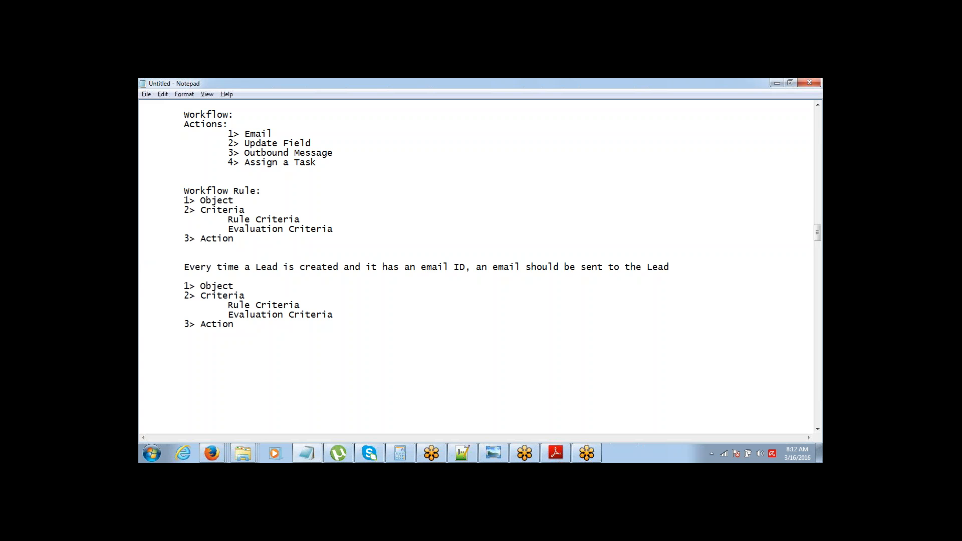
{"action": "key", "text": "ctrl+shift+Left"}
{"action": "key", "text": "ctrl+shift+Left"}
{"action": "key", "text": "ctrl+shift+Left"}
{"action": "key", "text": "ctrl+shift+Left"}
{"action": "key", "text": "ctrl+shift+Left"}
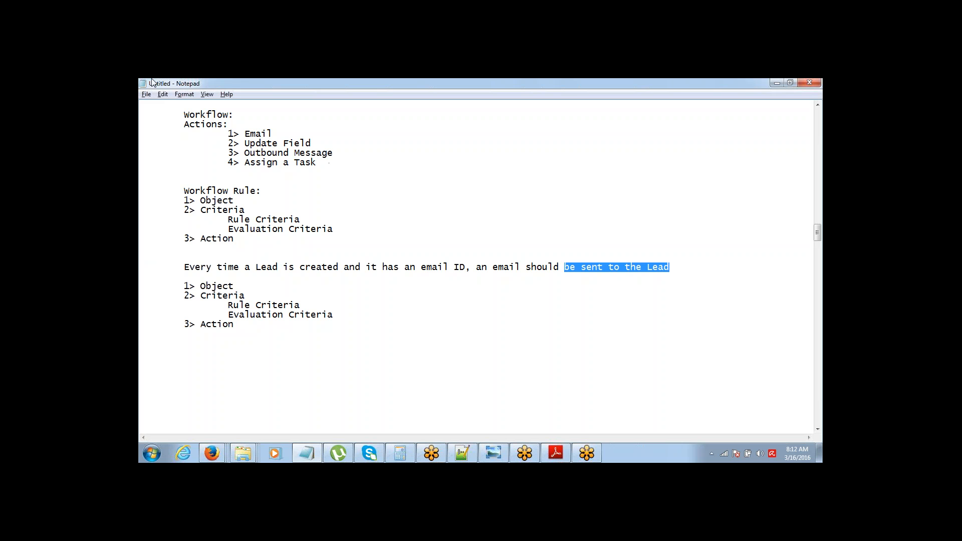
{"action": "left_click", "coordinate": [184, 124]}
{"action": "left_click_drag", "start_coordinate": [185, 124], "coordinate": [325, 159]}
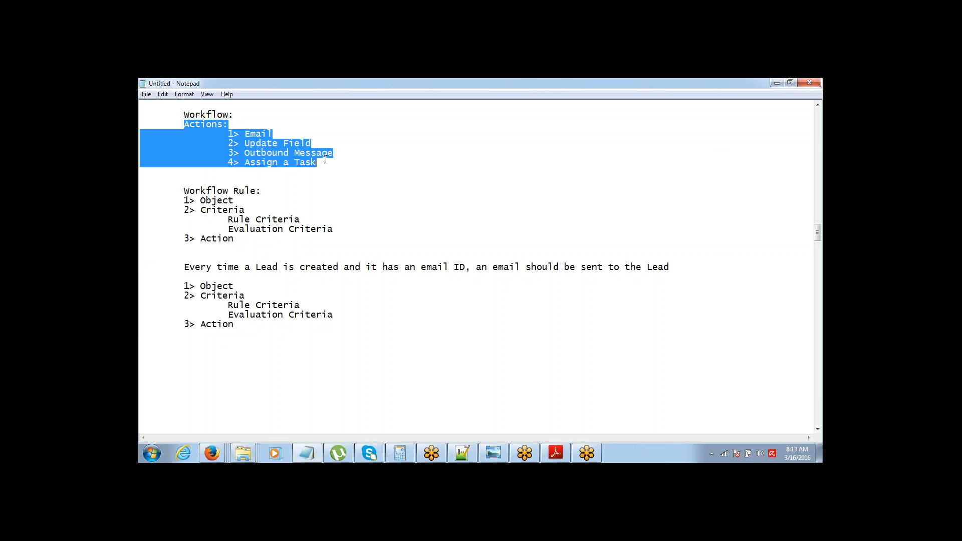
{"action": "left_click", "coordinate": [326, 160]}
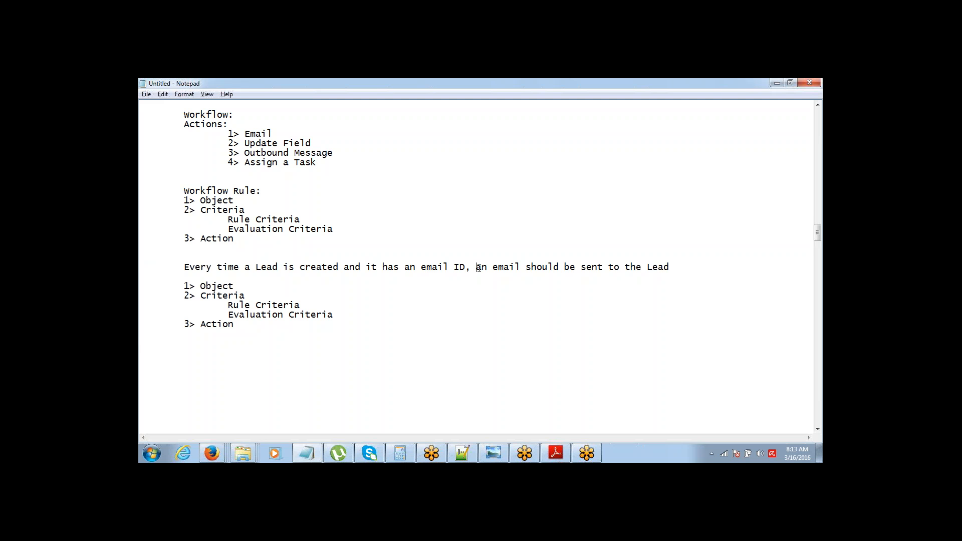
{"action": "left_click_drag", "start_coordinate": [476, 267], "coordinate": [570, 268]}
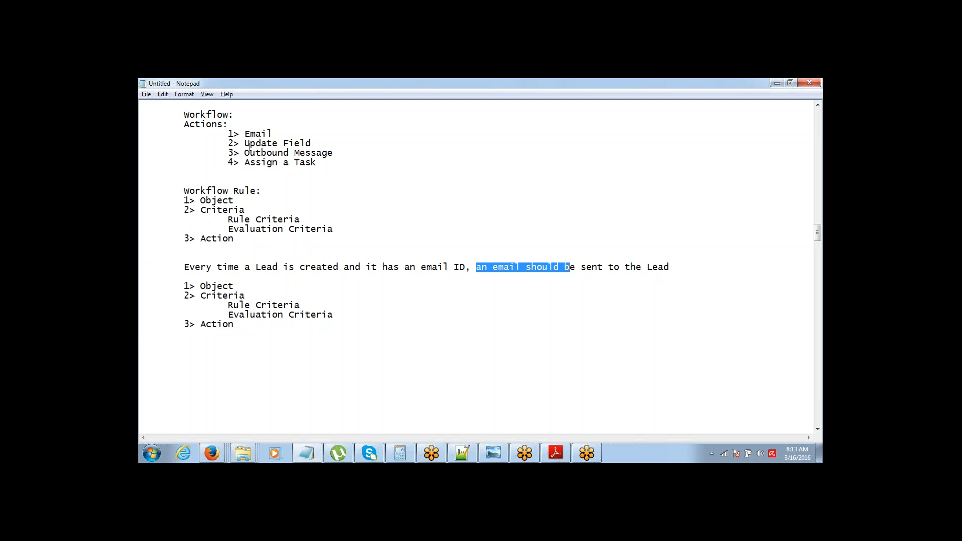
{"action": "left_click_drag", "start_coordinate": [223, 132], "coordinate": [281, 131]}
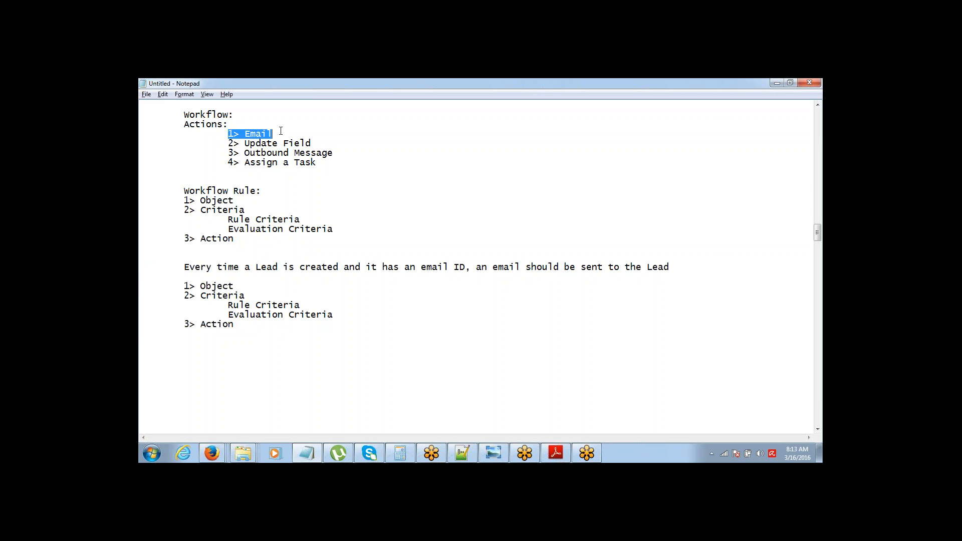
{"action": "left_click", "coordinate": [280, 131]}
Step: Select the copied outline under the sentence and place the caret after '1> Object'
{"action": "left_click_drag", "start_coordinate": [144, 283], "coordinate": [246, 323]}
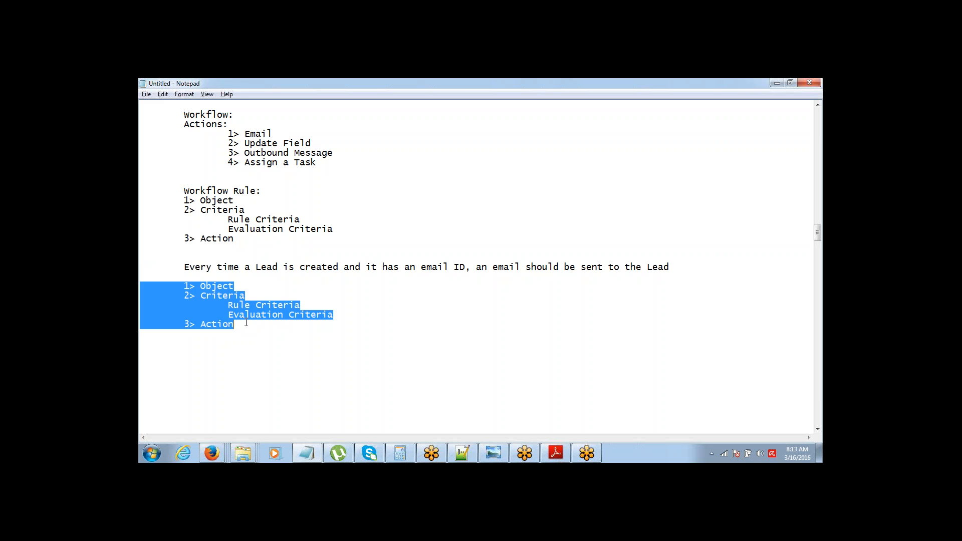
{"action": "left_click", "coordinate": [257, 267]}
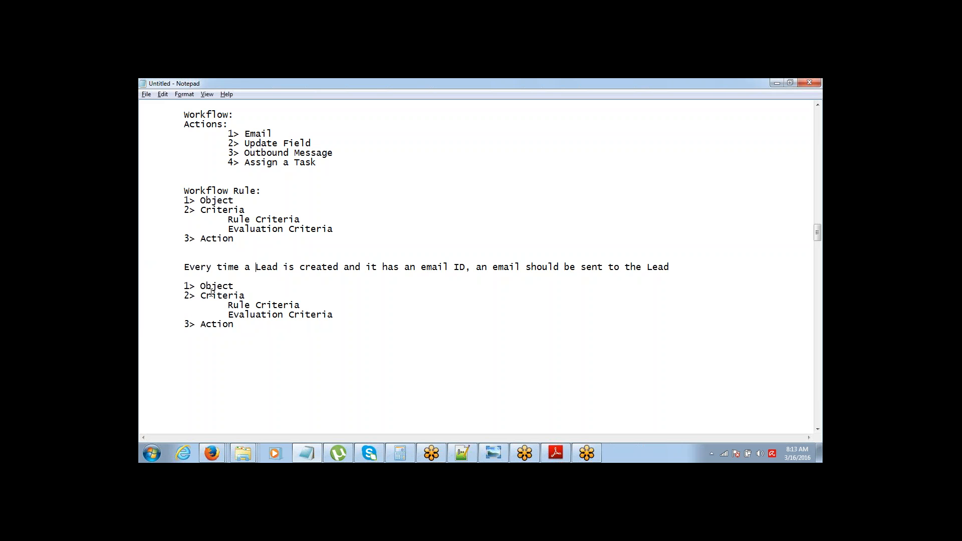
{"action": "left_click_drag", "start_coordinate": [175, 284], "coordinate": [256, 323]}
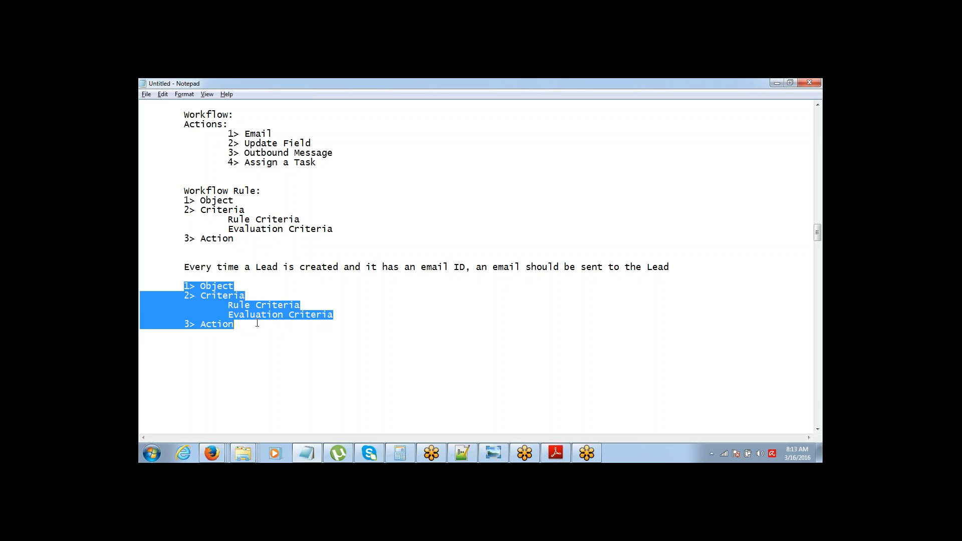
{"action": "left_click", "coordinate": [258, 325]}
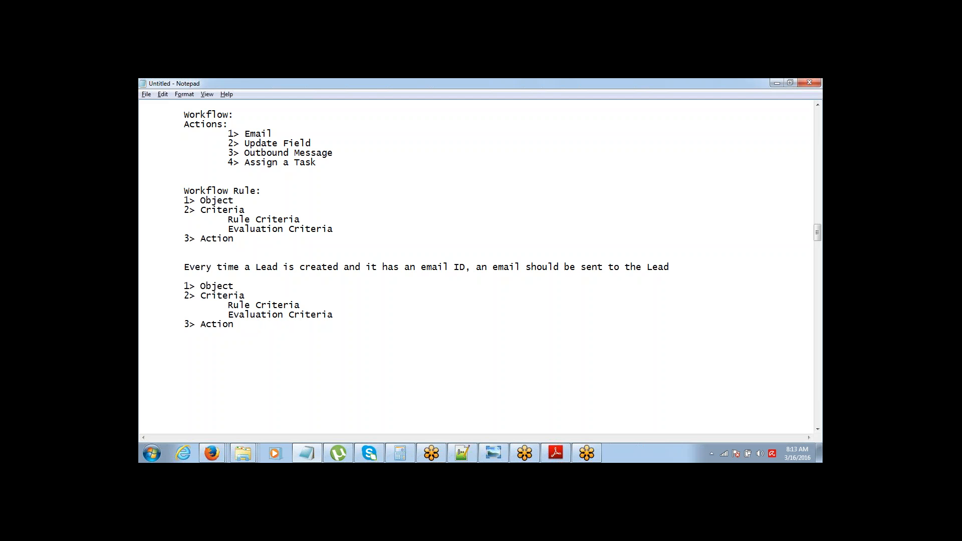
Step: Fill the outline: Object Lead, email not blank, when Lead is created, Send email to Lead
{"action": "type", "text": ": Lead"}
{"action": "key", "text": "Down"}
{"action": "key", "text": "End"}
{"action": "type", "text": ": "}
{"action": "type", "text": "email"}
{"action": "type", "text": " not blank \tEvaluation Criteria "}
{"action": "type", "text": ": when"}
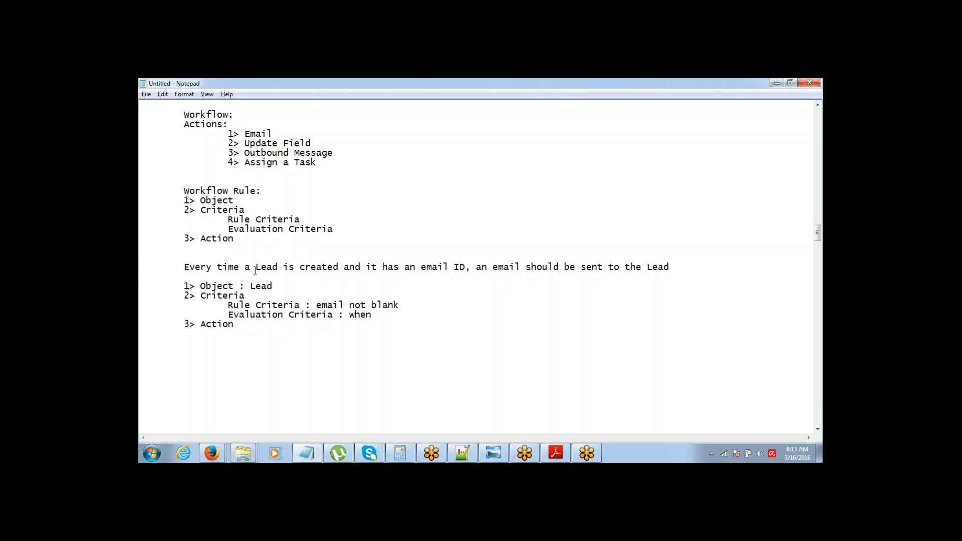
{"action": "left_click_drag", "start_coordinate": [255, 270], "coordinate": [344, 268]}
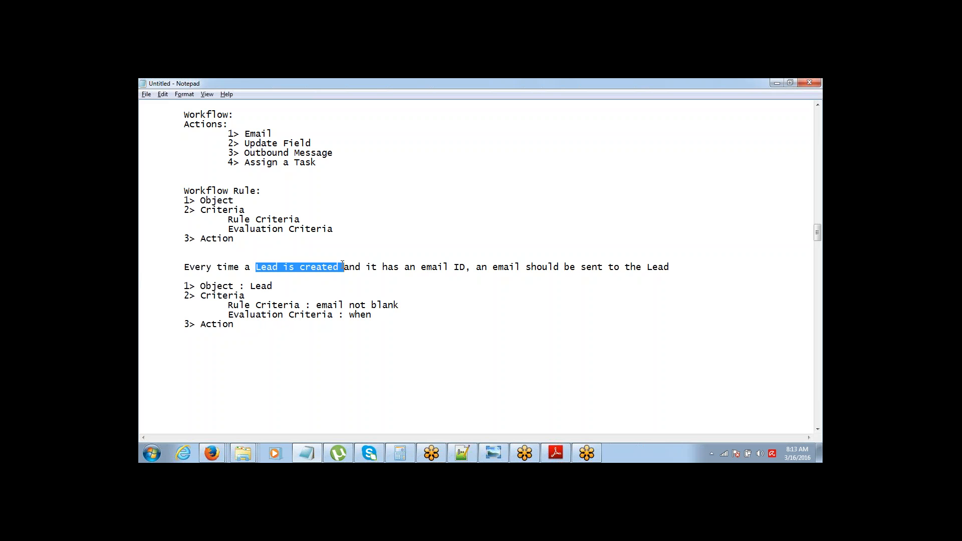
{"action": "left_click", "coordinate": [342, 265]}
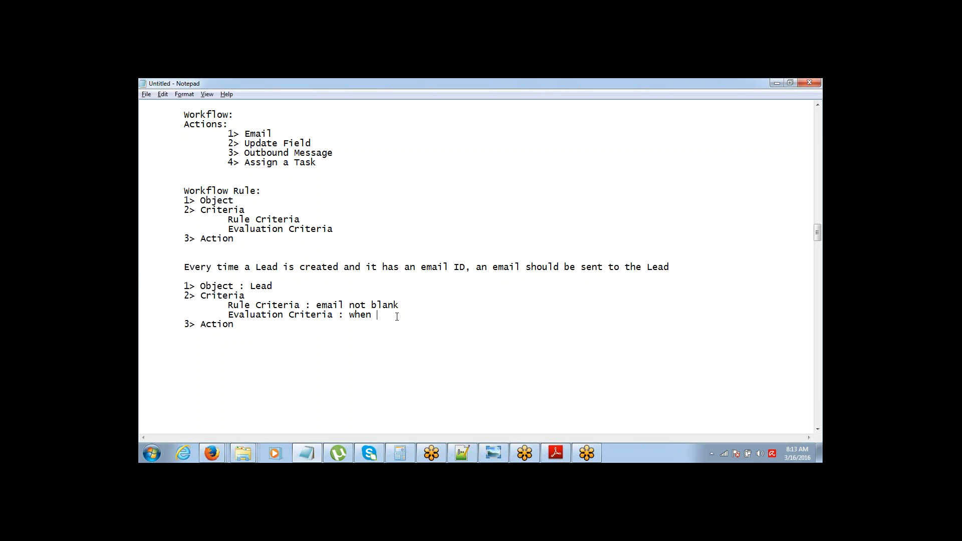
{"action": "type", "text": "Lead is crate"}
{"action": "key", "text": "BackSpace"}
{"action": "key", "text": "BackSpace"}
{"action": "key", "text": "BackSpace"}
{"action": "type", "text": "eated : E"}
{"action": "key", "text": "BackSpace"}
{"action": "type", "text": "Send email "}
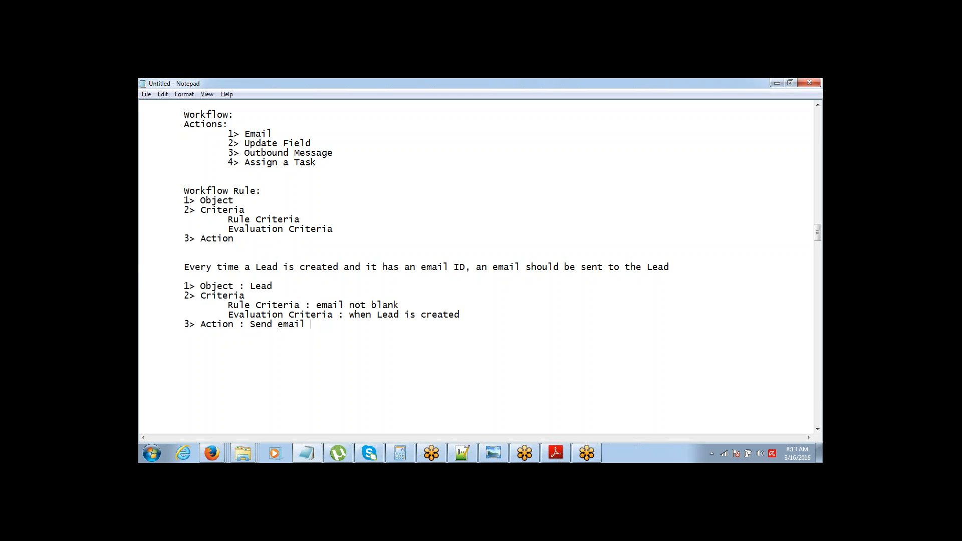
{"action": "type", "text": "to Lead"}
Step: Select the scenario sentence, then the filled-in Object and Criteria lines
{"action": "key", "text": "Up"}
{"action": "key", "text": "Up"}
{"action": "key", "text": "Up"}
{"action": "key", "text": "Down"}
{"action": "key", "text": "Down"}
{"action": "key", "text": "Up"}
{"action": "key", "text": "shift+Down"}
{"action": "key", "text": "shift+Down"}
{"action": "key", "text": "Right"}
{"action": "key", "text": "shift+Down"}
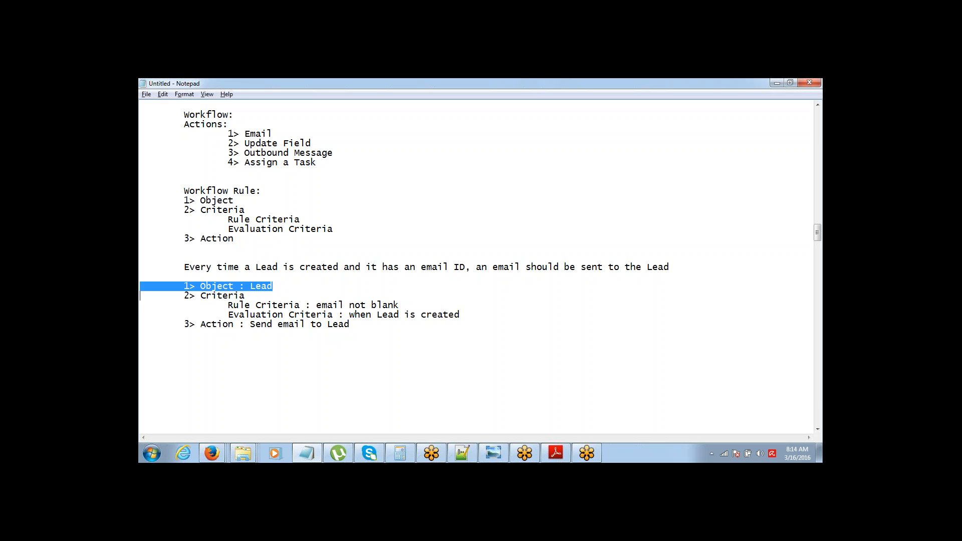
{"action": "key", "text": "shift+Down"}
{"action": "key", "text": "shift+Down"}
{"action": "key", "text": "shift+Down"}
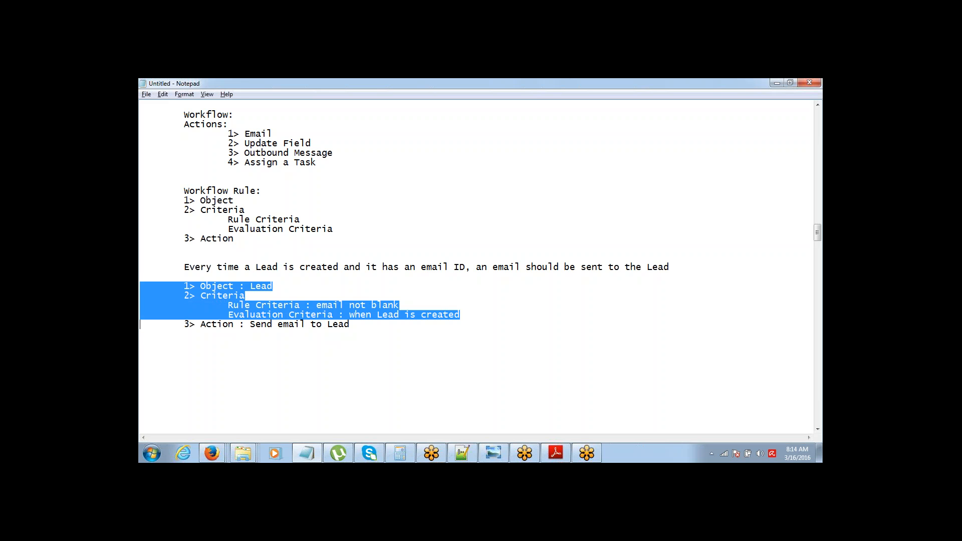
{"action": "key", "text": "shift+Down"}
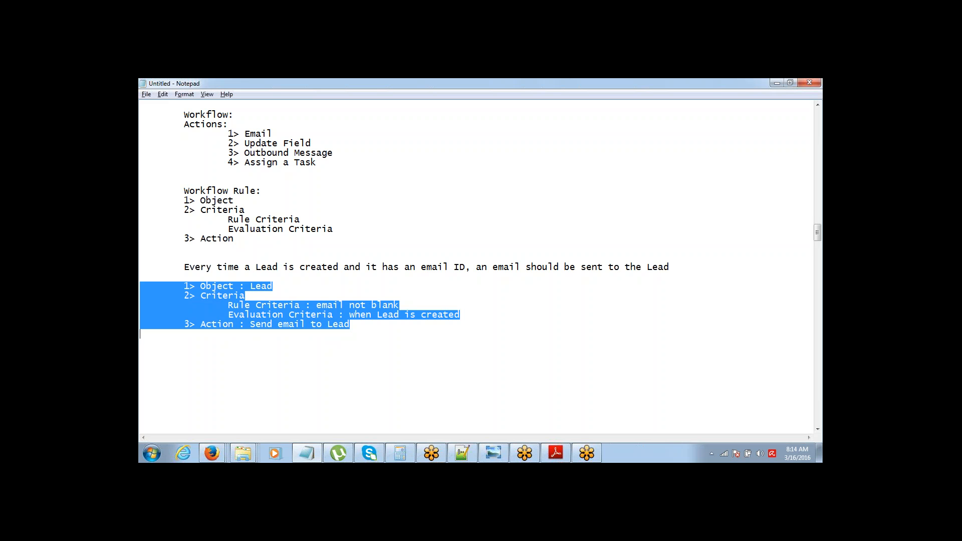
Step: Switch from Notepad to the Salesforce Force.com Home page in Firefox
{"action": "left_click", "coordinate": [792, 284]}
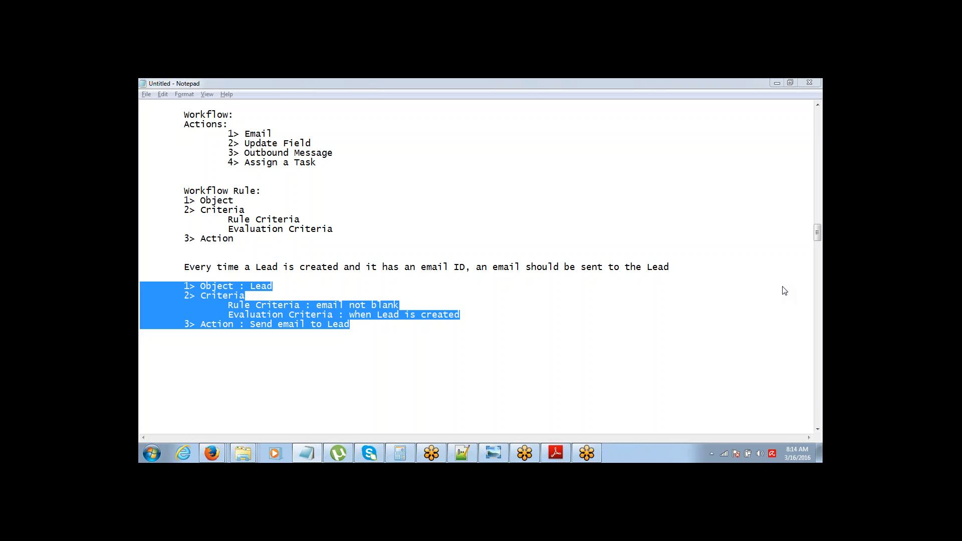
{"action": "key", "text": "alt+Tab"}
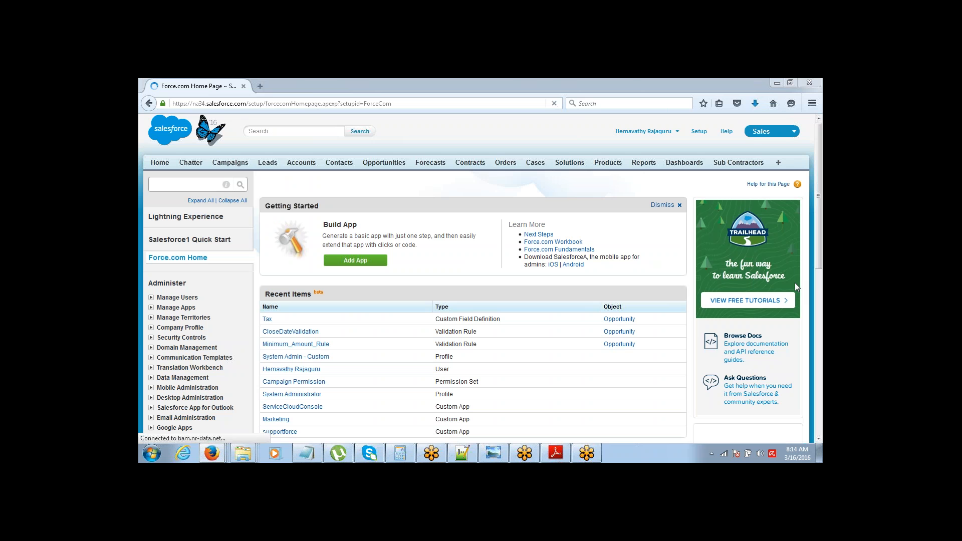
{"action": "scroll", "coordinate": [820, 184], "scroll_direction": "down", "scroll_amount": 1}
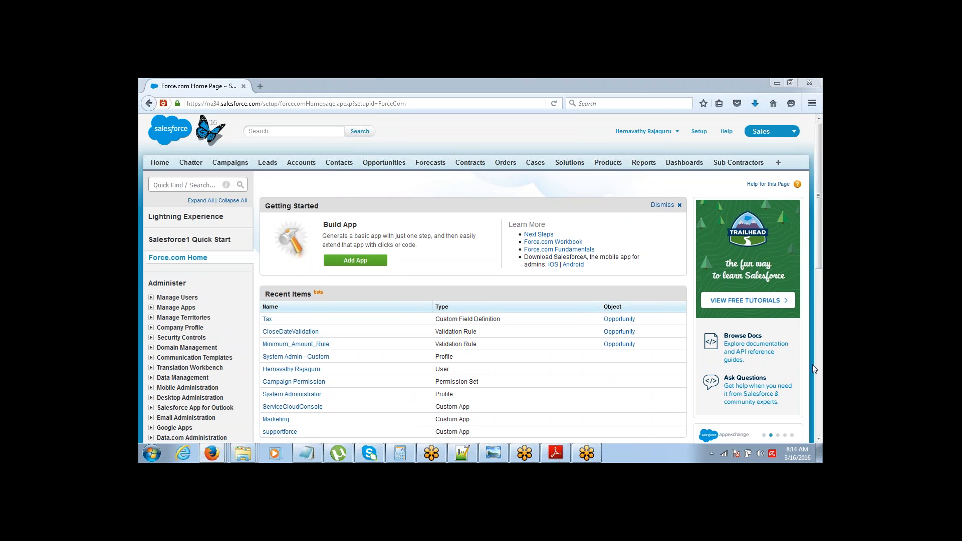
{"action": "left_click", "coordinate": [806, 100]}
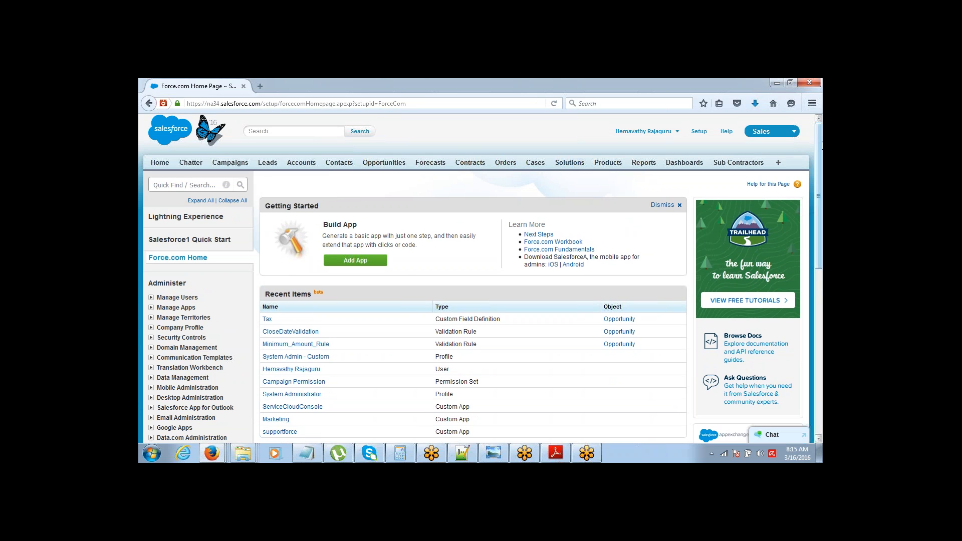
{"action": "key", "text": "F5"}
{"action": "mouse_move", "coordinate": [820, 160]}
{"action": "left_mouse_down"}
{"action": "mouse_move", "coordinate": [819, 198]}
{"action": "mouse_move", "coordinate": [820, 158]}
{"action": "left_mouse_up"}
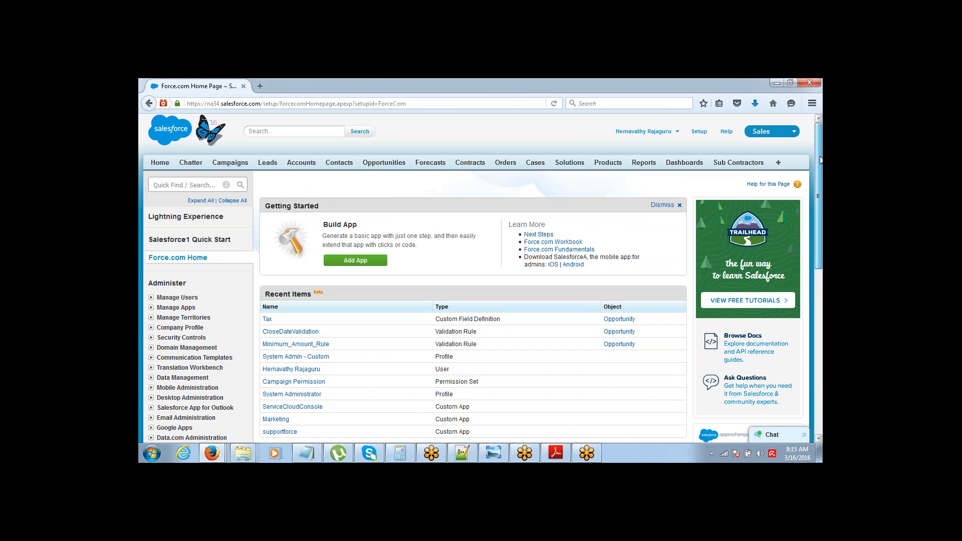
{"action": "left_click_drag", "start_coordinate": [819, 161], "coordinate": [819, 179]}
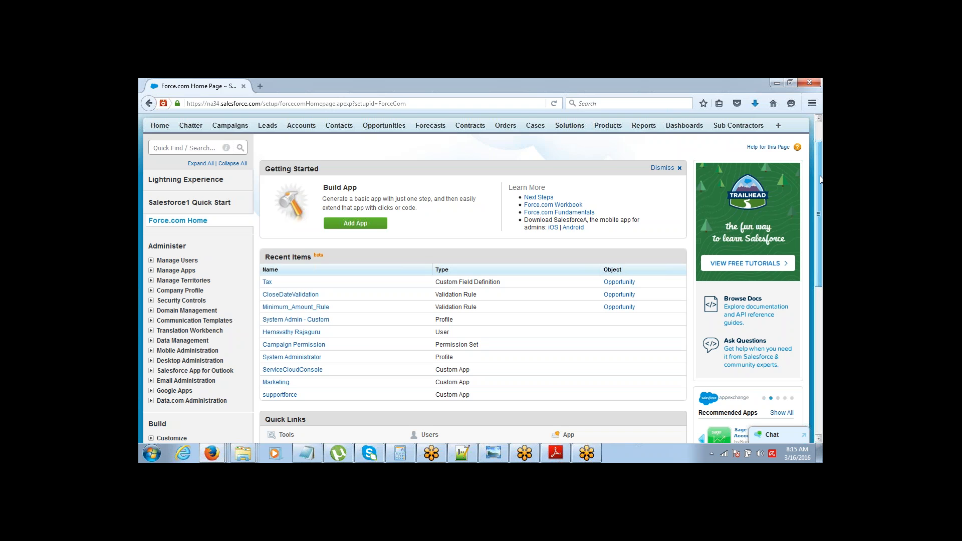
{"action": "left_click_drag", "start_coordinate": [820, 179], "coordinate": [820, 172]}
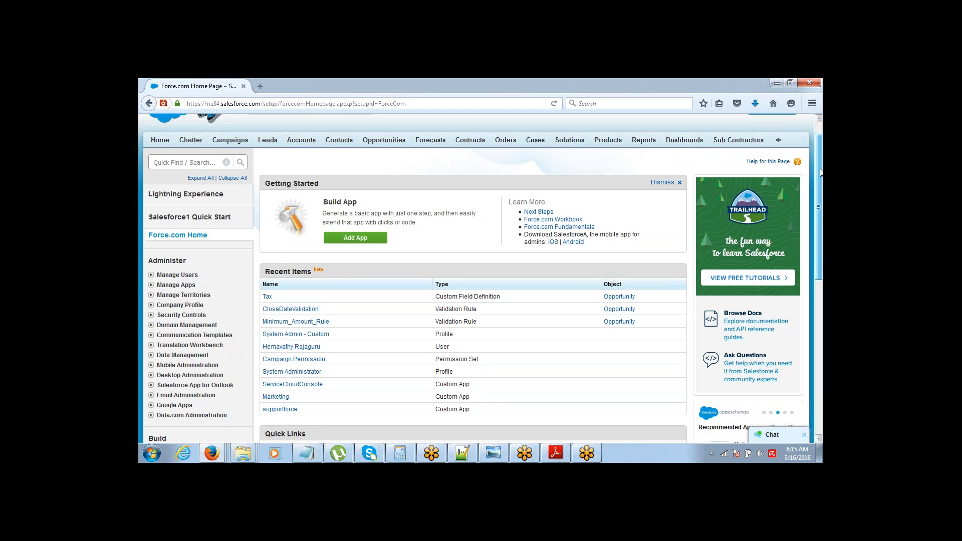
{"action": "left_click_drag", "start_coordinate": [820, 171], "coordinate": [822, 142]}
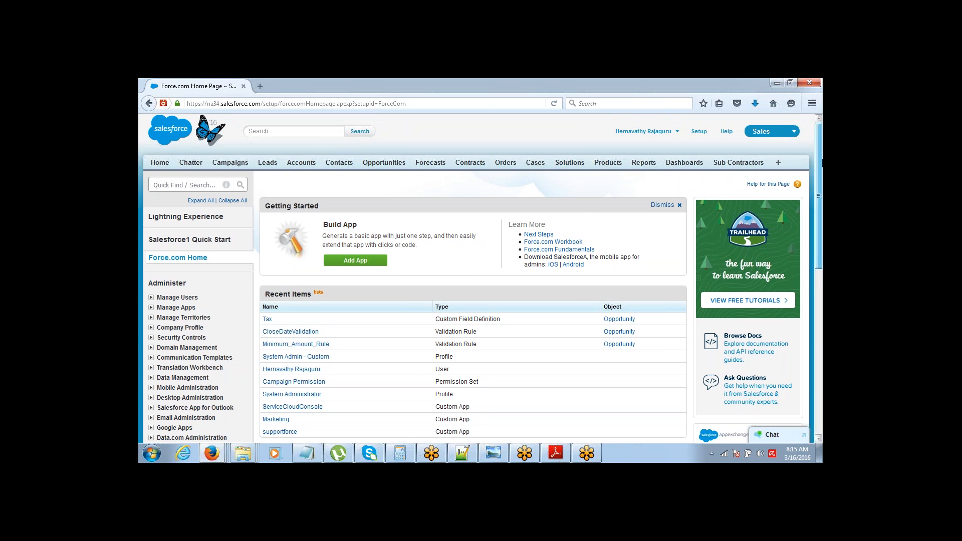
{"action": "scroll", "coordinate": [775, 257], "scroll_direction": "down", "scroll_amount": 6}
{"action": "scroll", "coordinate": [775, 257], "scroll_direction": "up", "scroll_amount": 6}
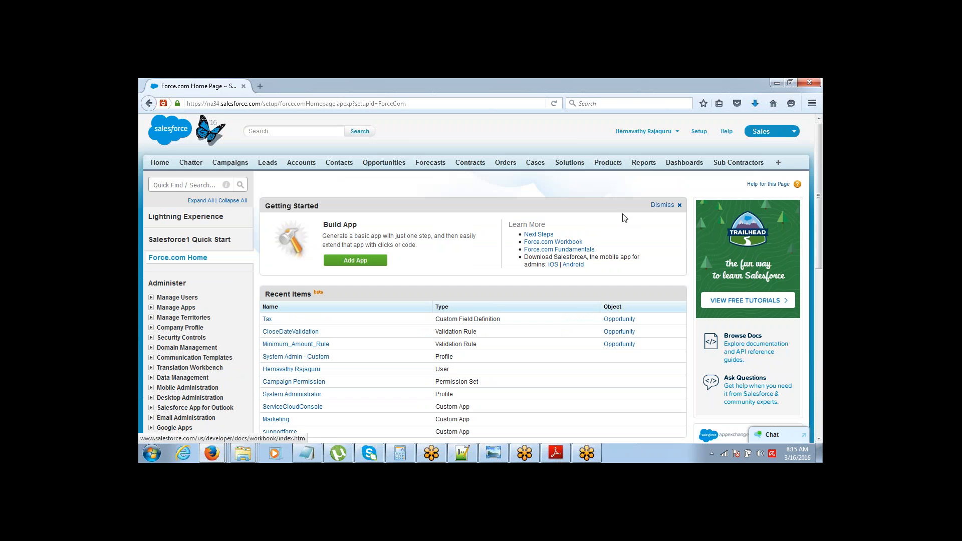
Step: Open Workflow Rules under Create > Workflow & Approvals and continue past the introduction page
{"action": "scroll", "coordinate": [788, 257], "scroll_direction": "down", "scroll_amount": 10}
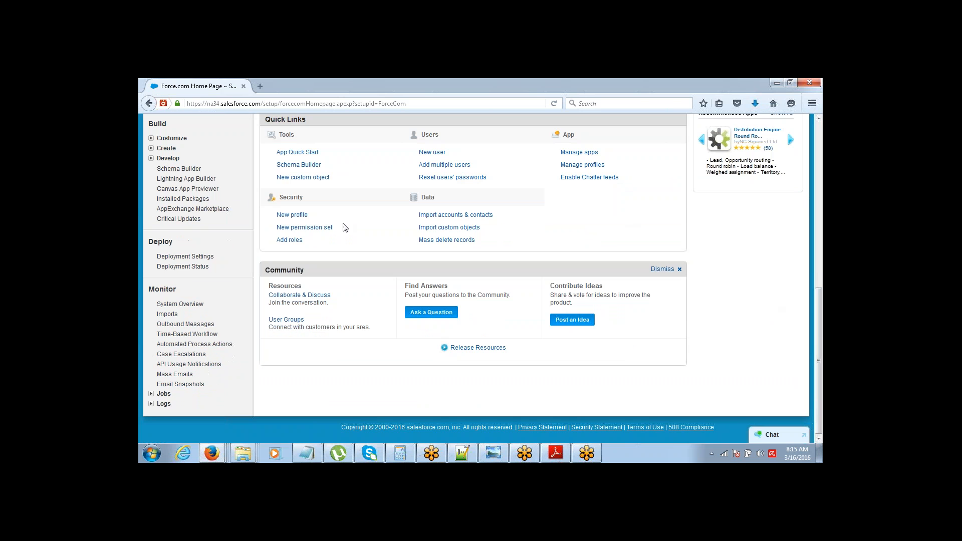
{"action": "left_click", "coordinate": [152, 148]}
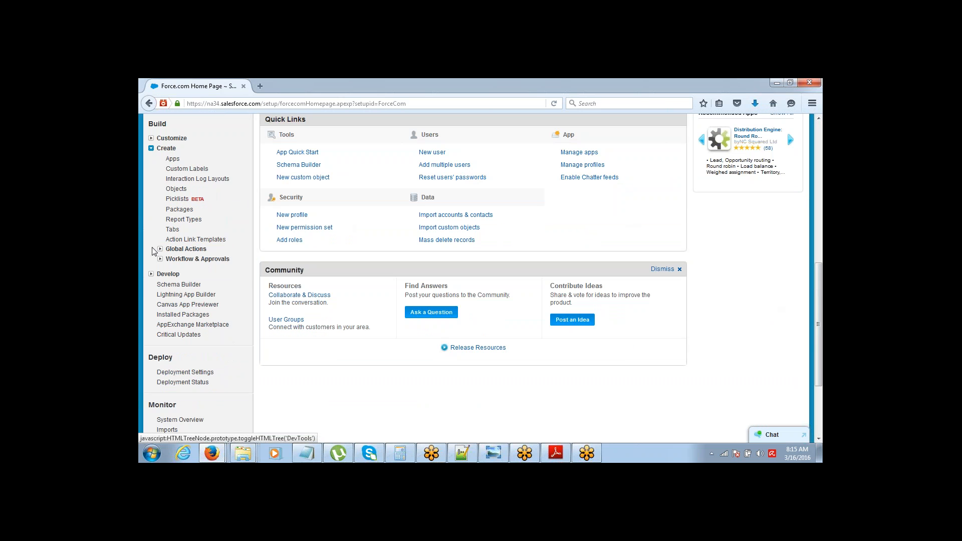
{"action": "left_click", "coordinate": [160, 260]}
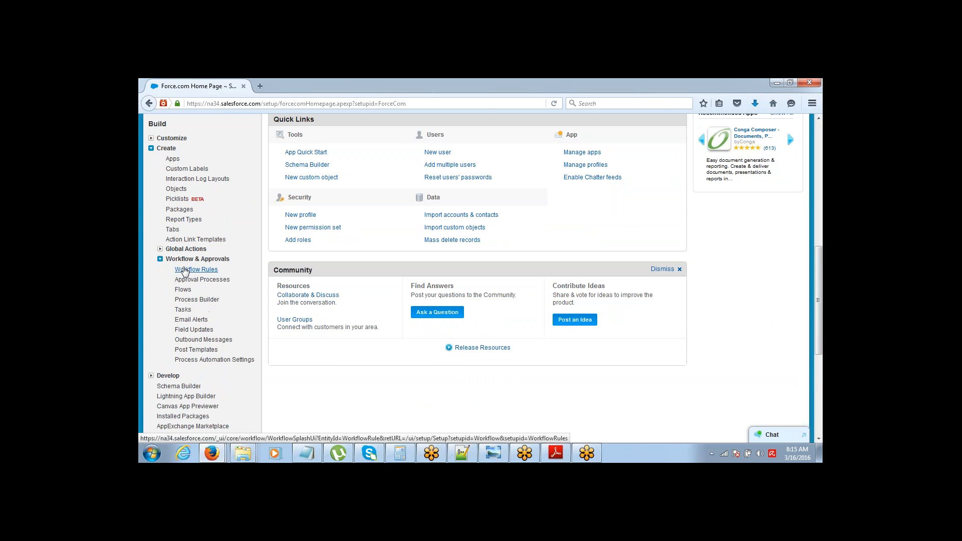
{"action": "left_click", "coordinate": [183, 270]}
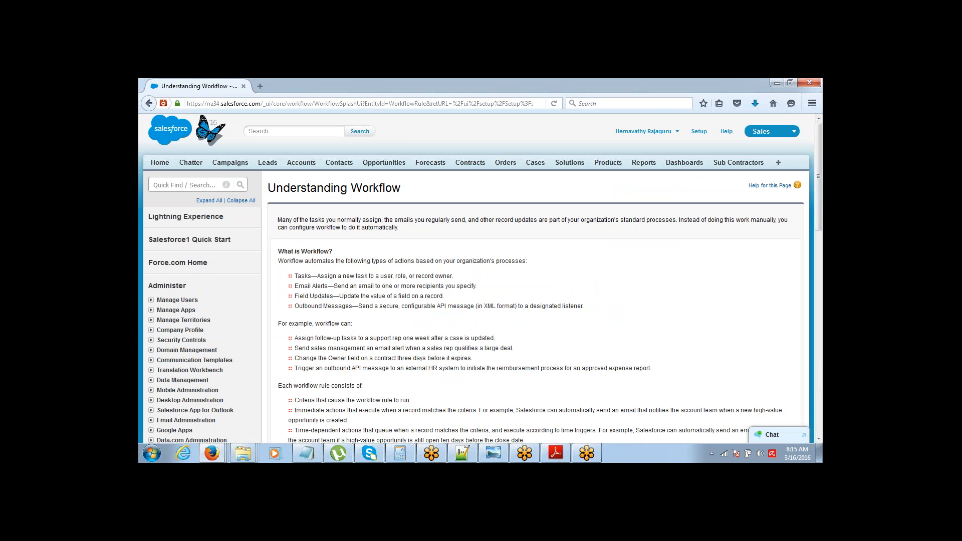
{"action": "scroll", "coordinate": [481, 290], "scroll_direction": "down", "scroll_amount": 4}
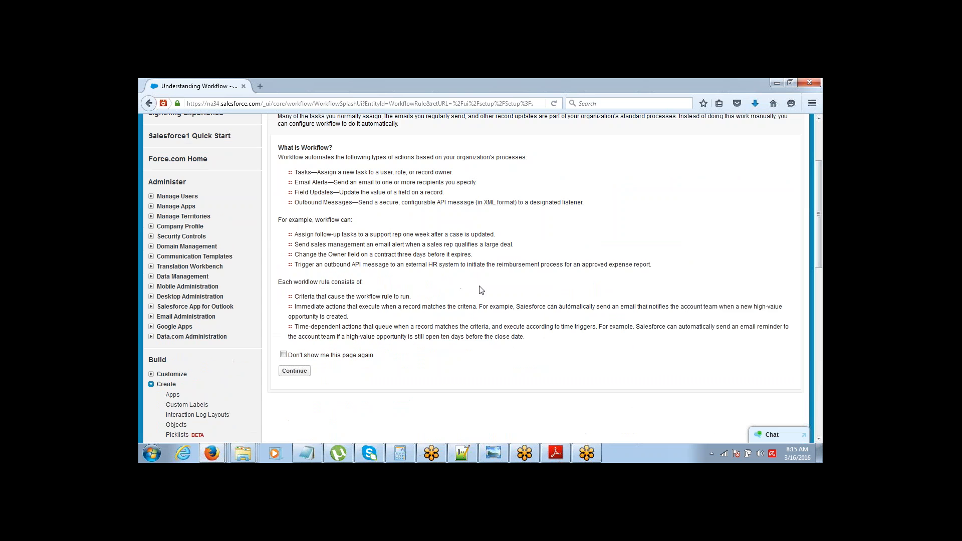
{"action": "left_click", "coordinate": [302, 374]}
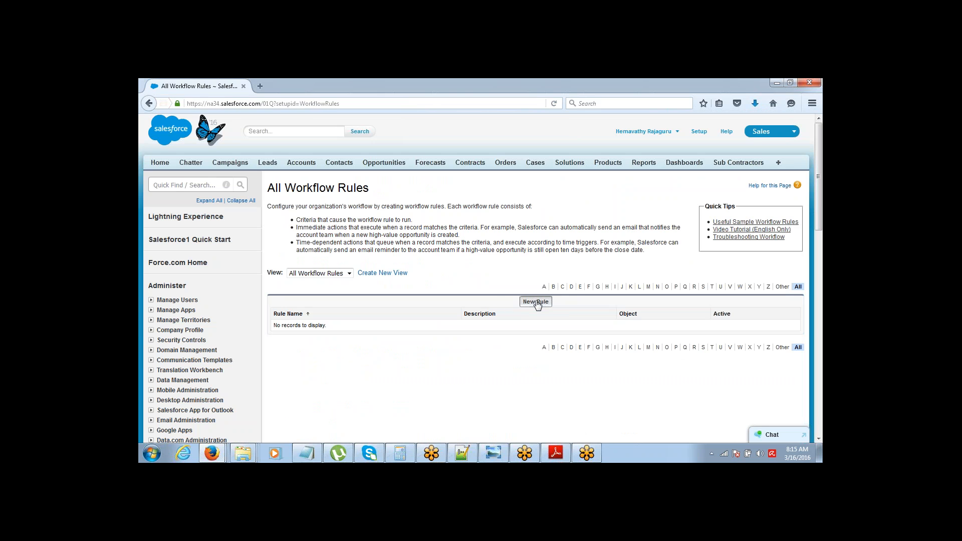
Step: Start a new workflow rule on the Lead object and advance to step 2
{"action": "left_click", "coordinate": [536, 302]}
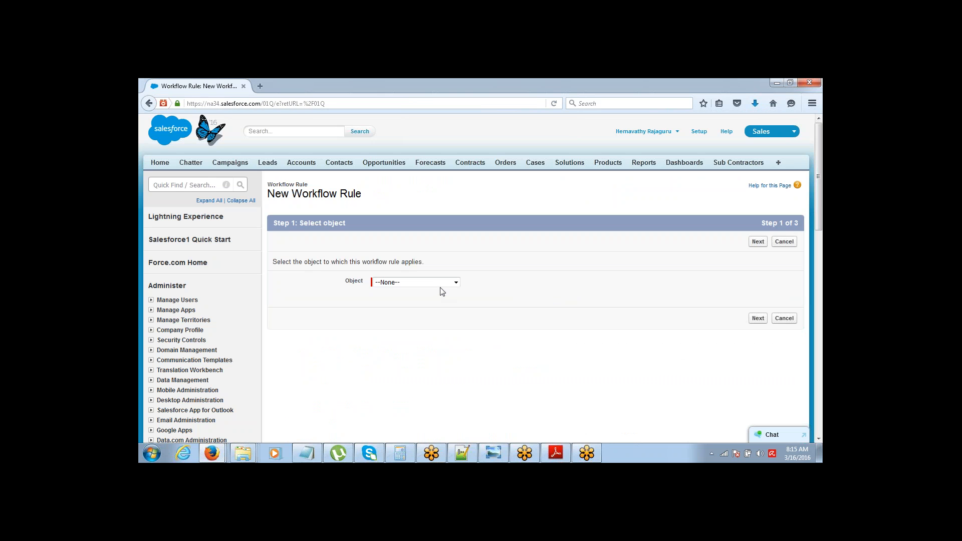
{"action": "left_click", "coordinate": [412, 282]}
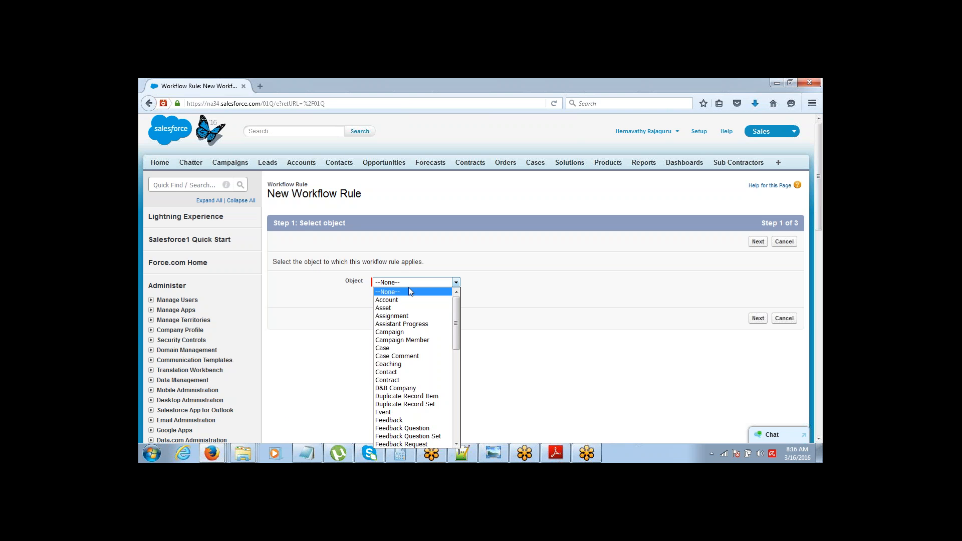
{"action": "key", "text": "l"}
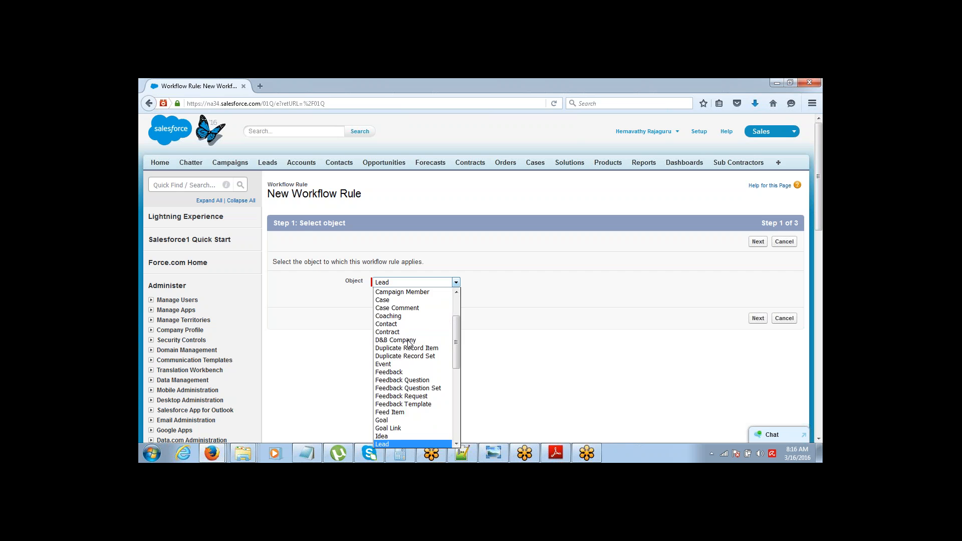
{"action": "key", "text": "Return"}
{"action": "left_click", "coordinate": [759, 243]}
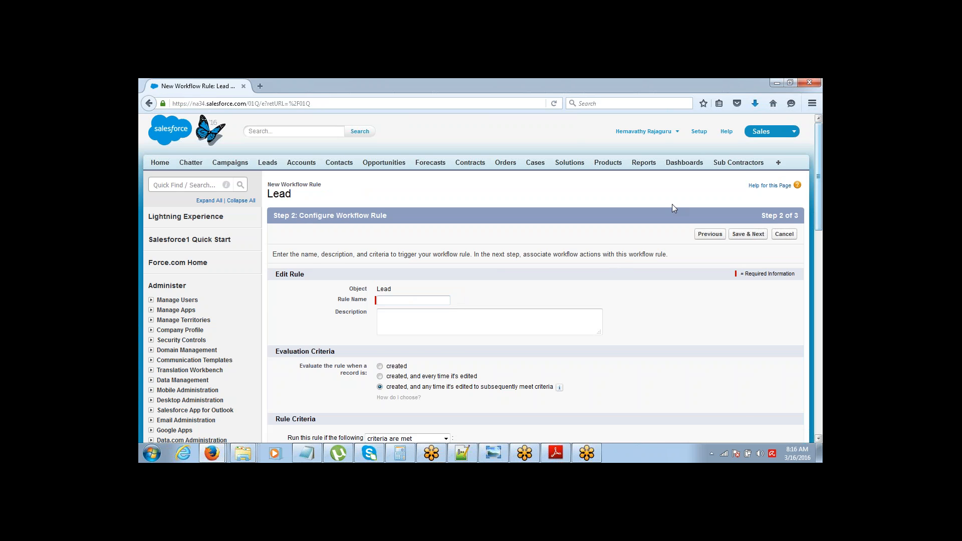
Step: Name the rule 'Lead Email' with the criterion Lead: Email not equal to blank
{"action": "scroll", "coordinate": [672, 203], "scroll_direction": "down", "scroll_amount": 2}
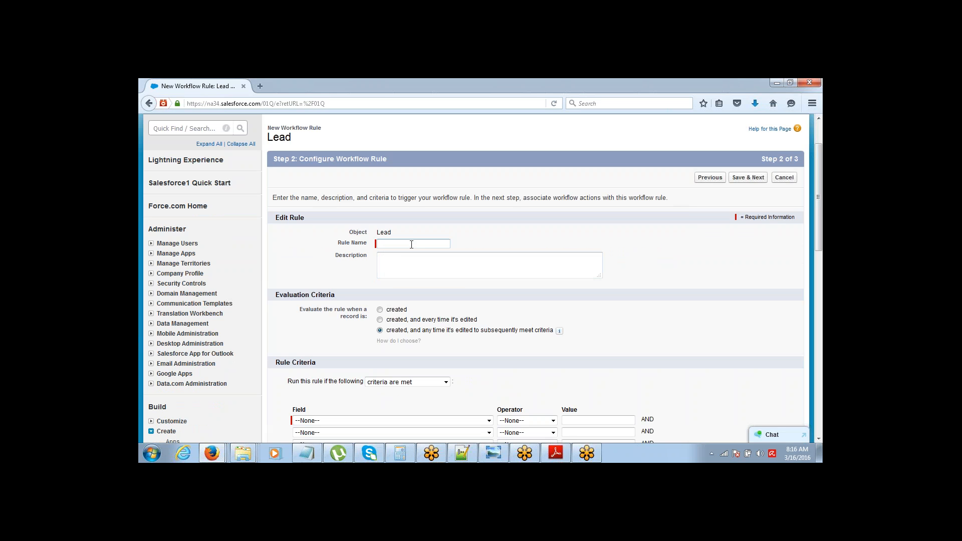
{"action": "type", "text": "L"}
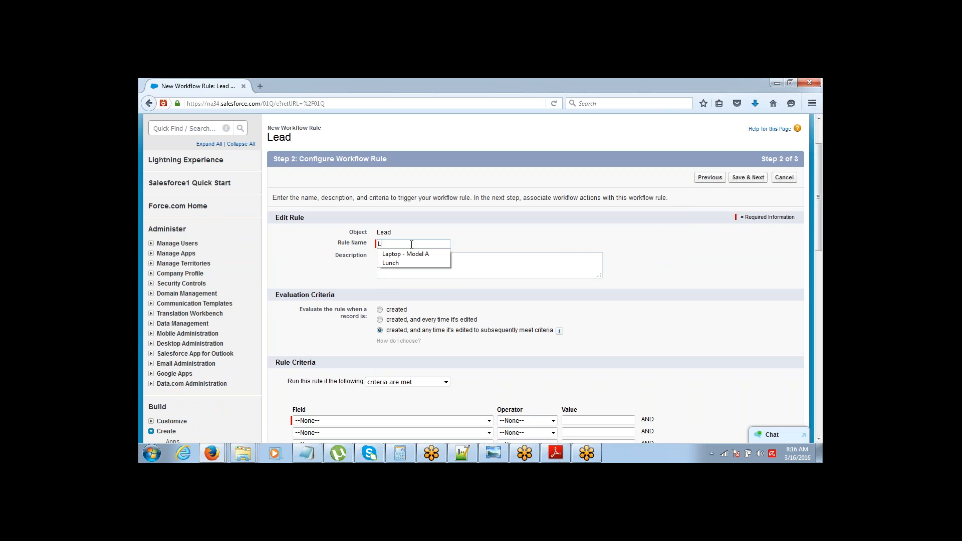
{"action": "type", "text": "ead Email"}
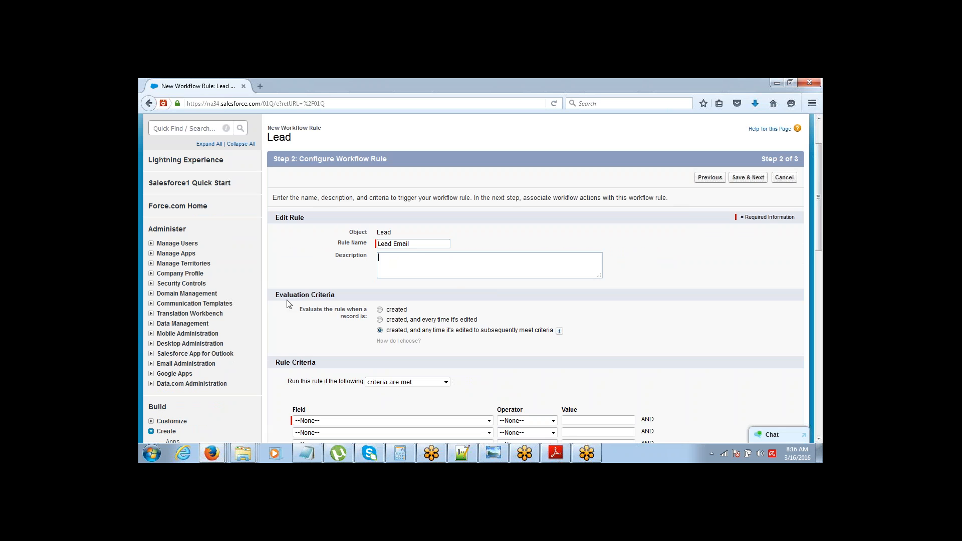
{"action": "left_click_drag", "start_coordinate": [275, 362], "coordinate": [317, 380]}
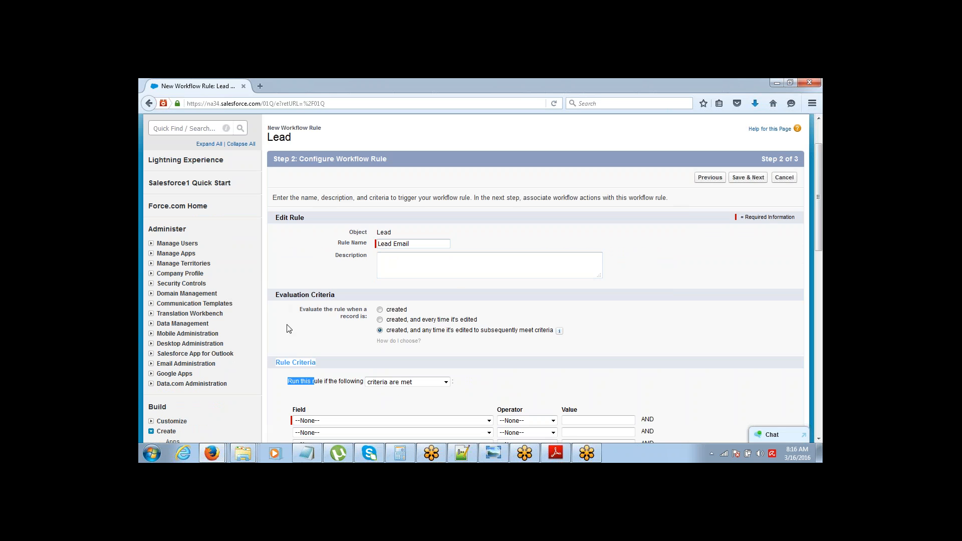
{"action": "left_click_drag", "start_coordinate": [272, 295], "coordinate": [302, 307]}
{"action": "left_click", "coordinate": [363, 420]}
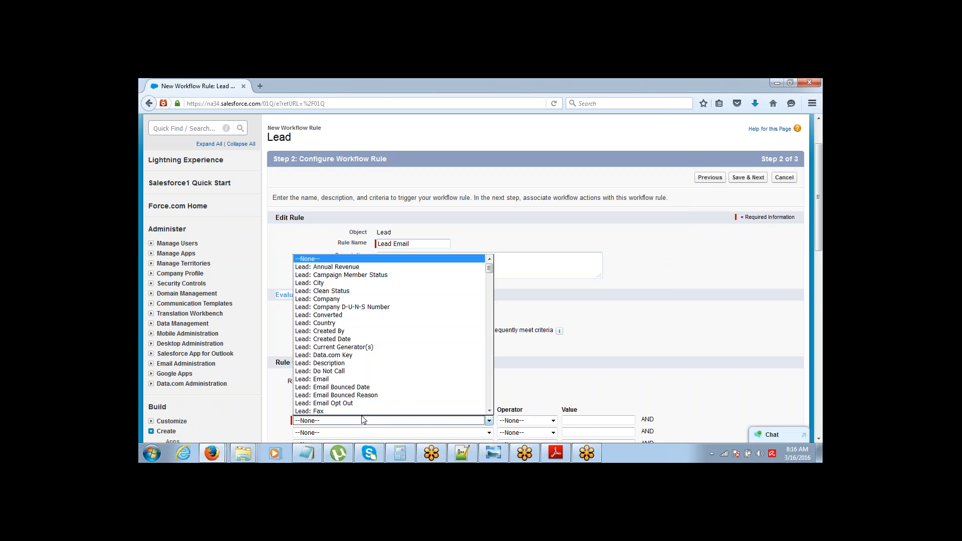
{"action": "left_click", "coordinate": [369, 379]}
{"action": "left_click", "coordinate": [522, 423]}
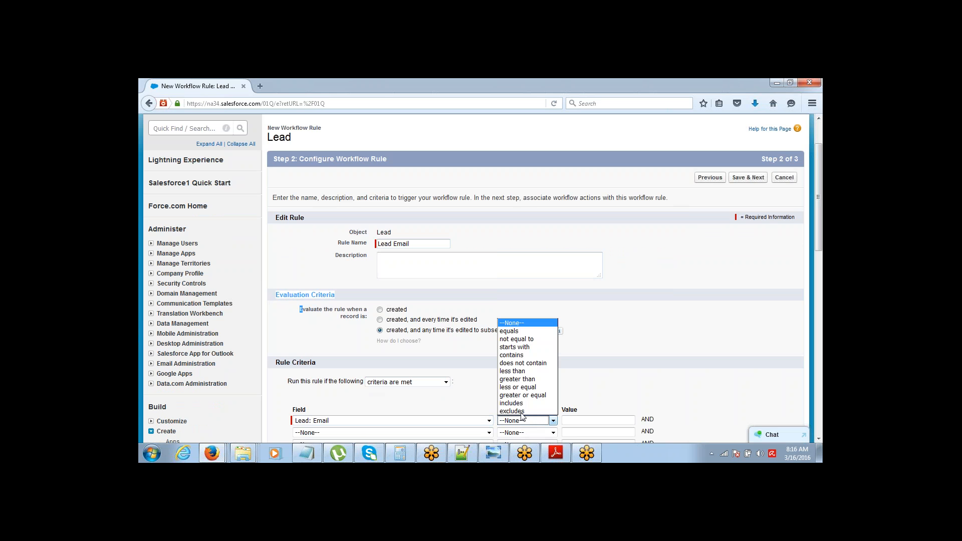
{"action": "left_click", "coordinate": [528, 337]}
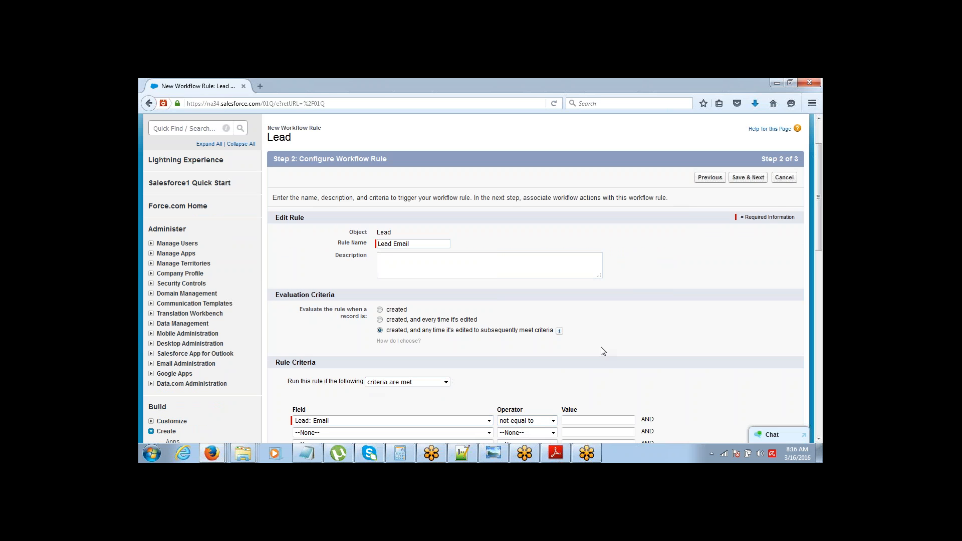
Step: Make the rule evaluate when a record is created, highlighting the evaluation option wording
{"action": "left_click_drag", "start_coordinate": [819, 168], "coordinate": [819, 192]}
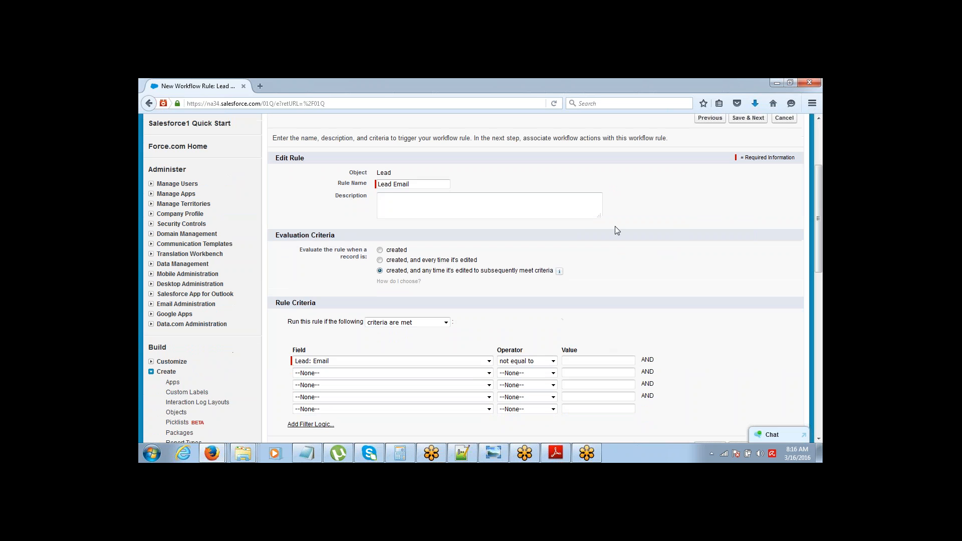
{"action": "left_click", "coordinate": [380, 250]}
{"action": "left_click_drag", "start_coordinate": [302, 250], "coordinate": [364, 257]}
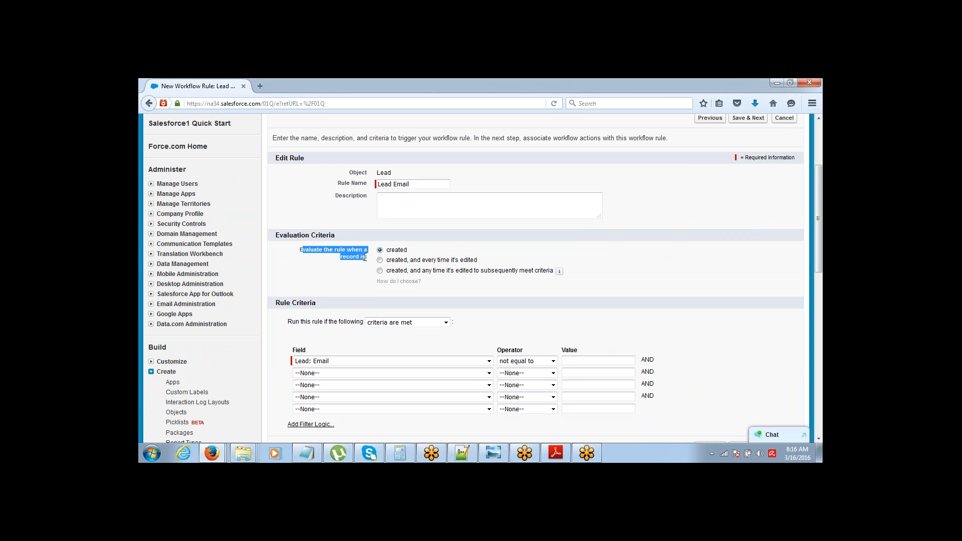
{"action": "left_click", "coordinate": [364, 257]}
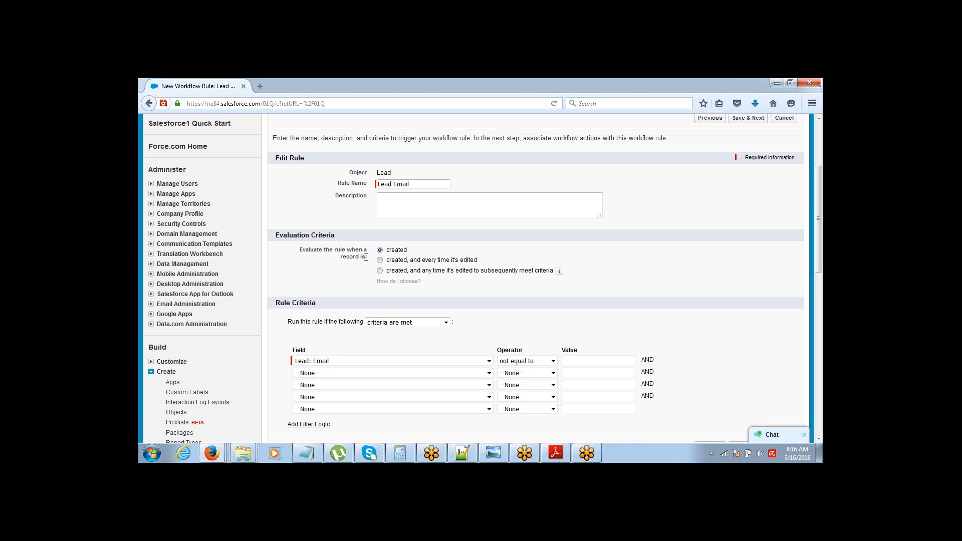
{"action": "left_click_drag", "start_coordinate": [390, 250], "coordinate": [409, 256]}
{"action": "left_click_drag", "start_coordinate": [386, 260], "coordinate": [407, 275]}
Step: Compare the evaluation options and keep the rule evaluating only when a lead is created
{"action": "left_click", "coordinate": [380, 260]}
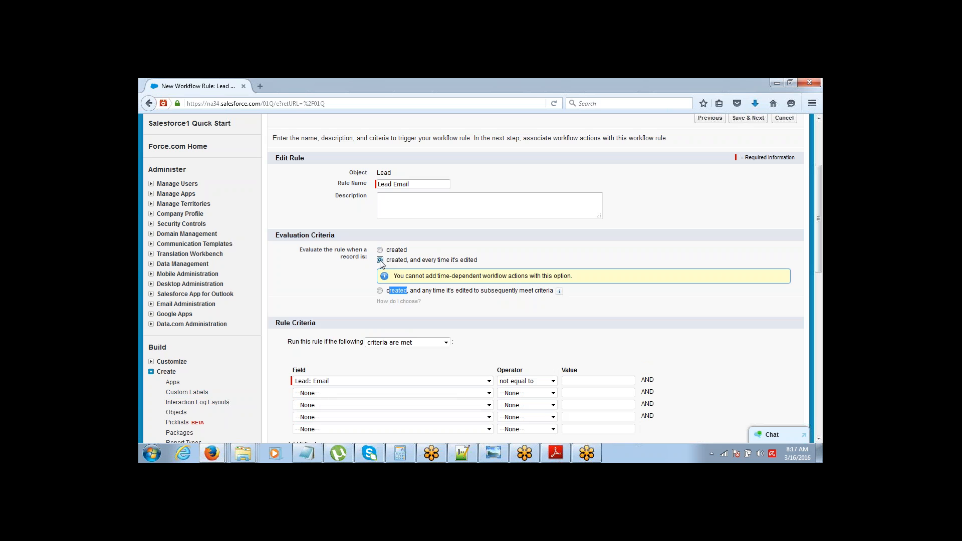
{"action": "left_click", "coordinate": [379, 250]}
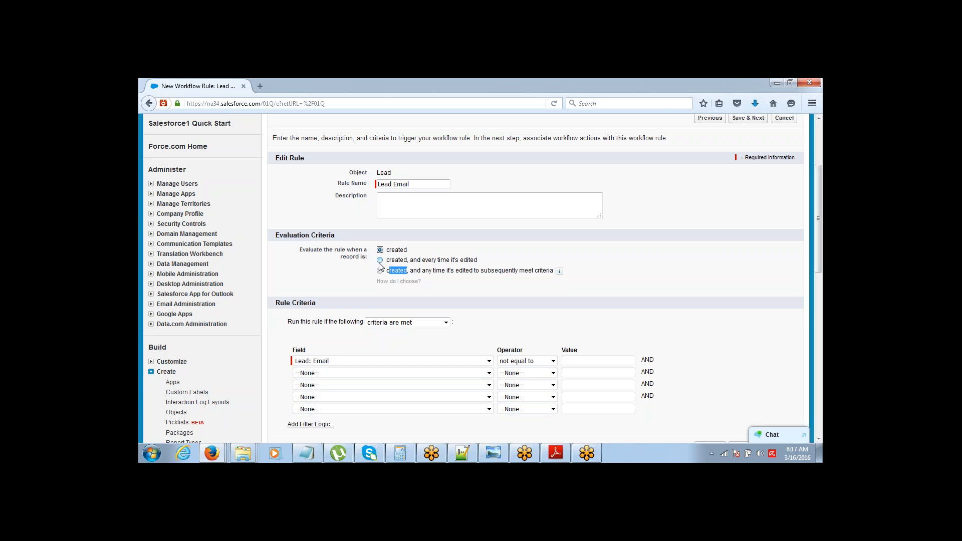
{"action": "left_click", "coordinate": [380, 260]}
{"action": "left_click", "coordinate": [379, 291]}
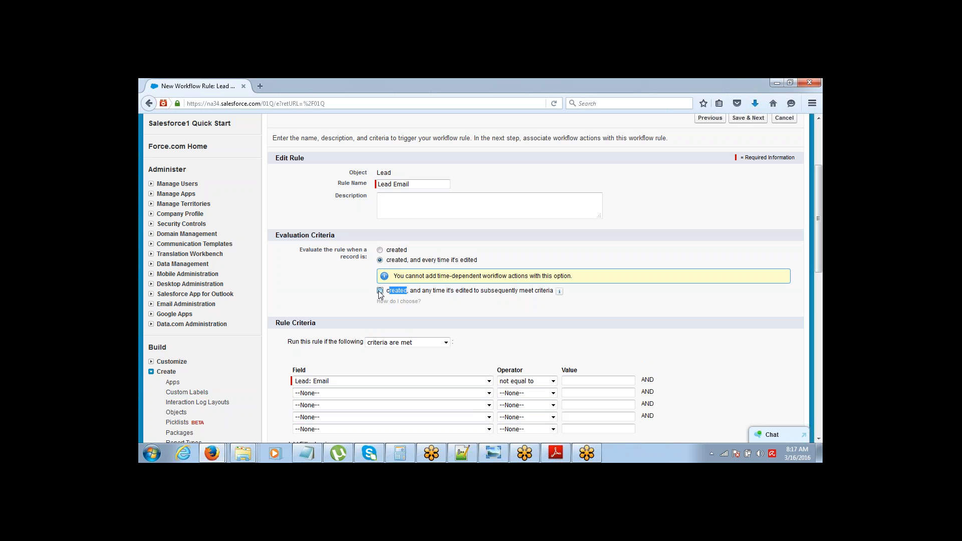
{"action": "left_click", "coordinate": [422, 292]}
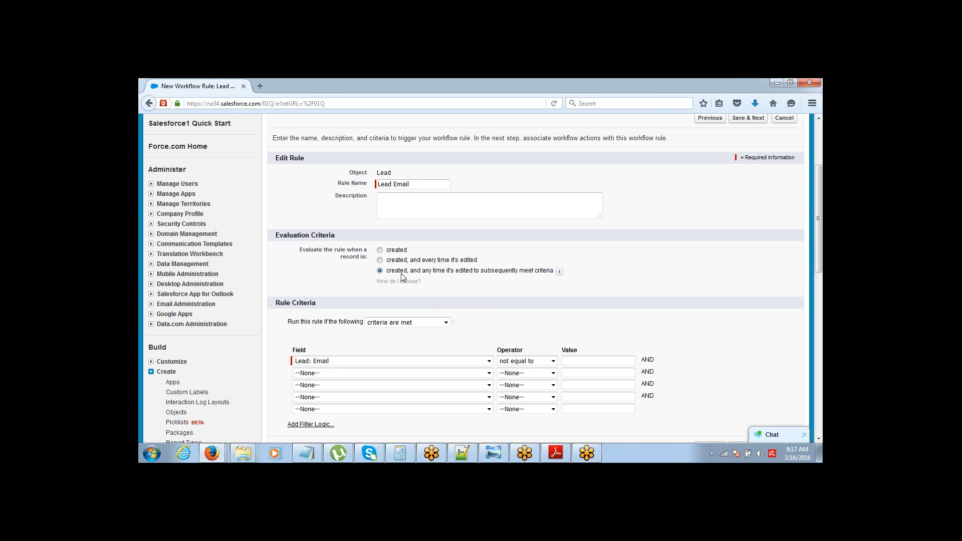
{"action": "left_click", "coordinate": [380, 250]}
Step: Save the rule criteria and bring up the Notepad planning notes
{"action": "scroll", "coordinate": [813, 190], "scroll_direction": "down", "scroll_amount": 4}
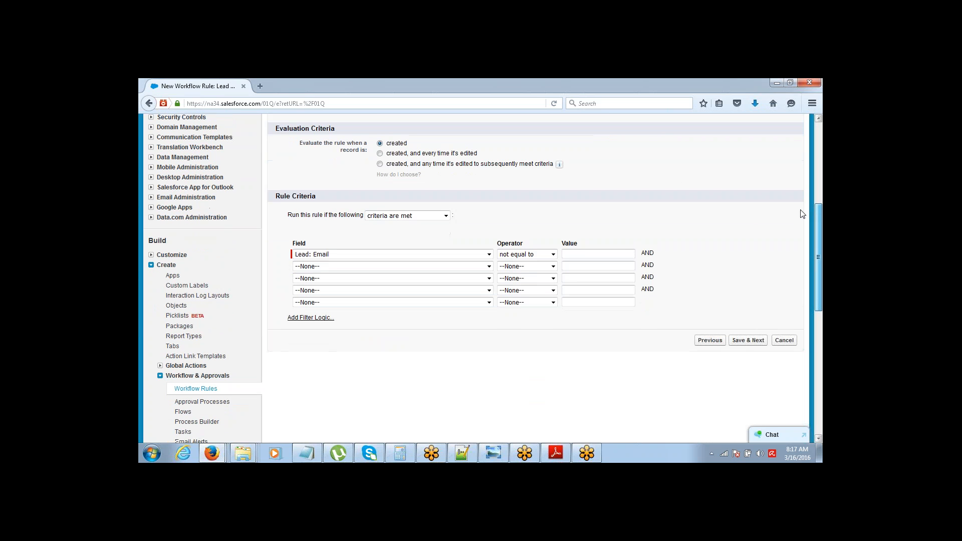
{"action": "left_click", "coordinate": [749, 340]}
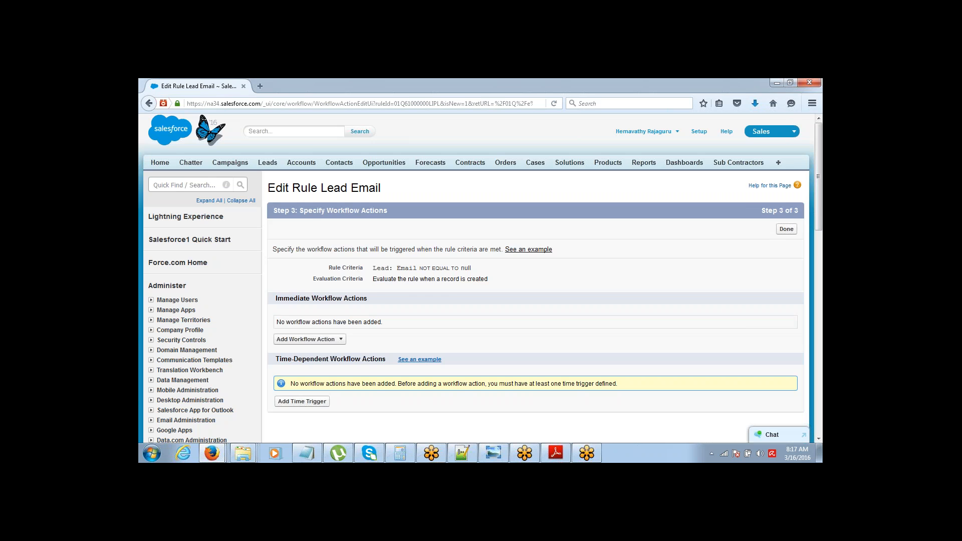
{"action": "key", "text": "alt+Tab"}
{"action": "left_click", "coordinate": [211, 287]}
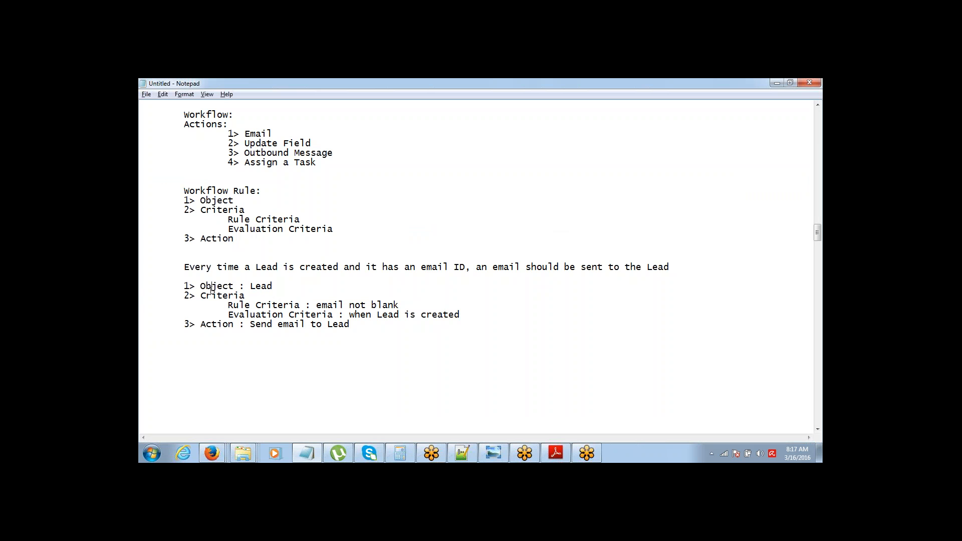
Step: Review the Object and Criteria plan lines in Notepad, then return to the Salesforce rule page
{"action": "left_click_drag", "start_coordinate": [179, 285], "coordinate": [255, 315]}
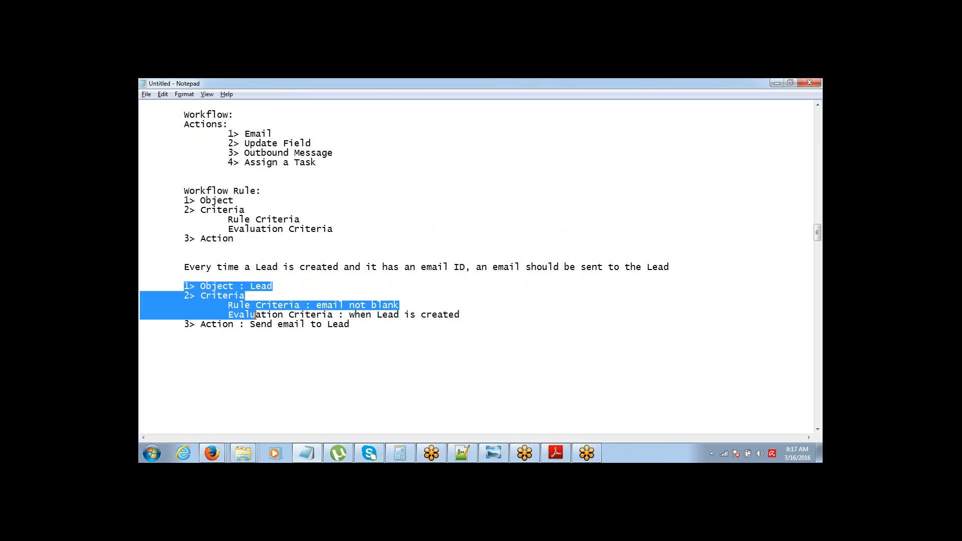
{"action": "left_click", "coordinate": [170, 325]}
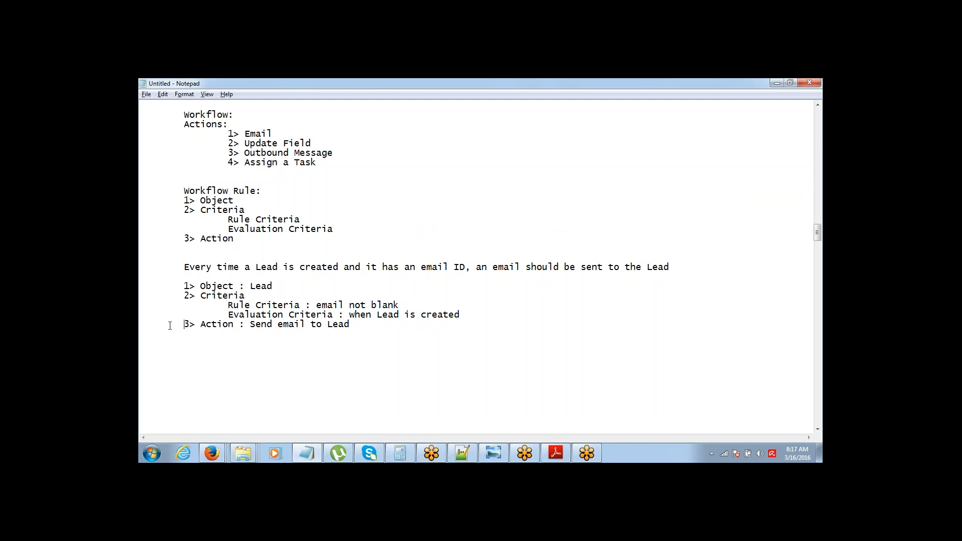
{"action": "key", "text": "alt+Tab"}
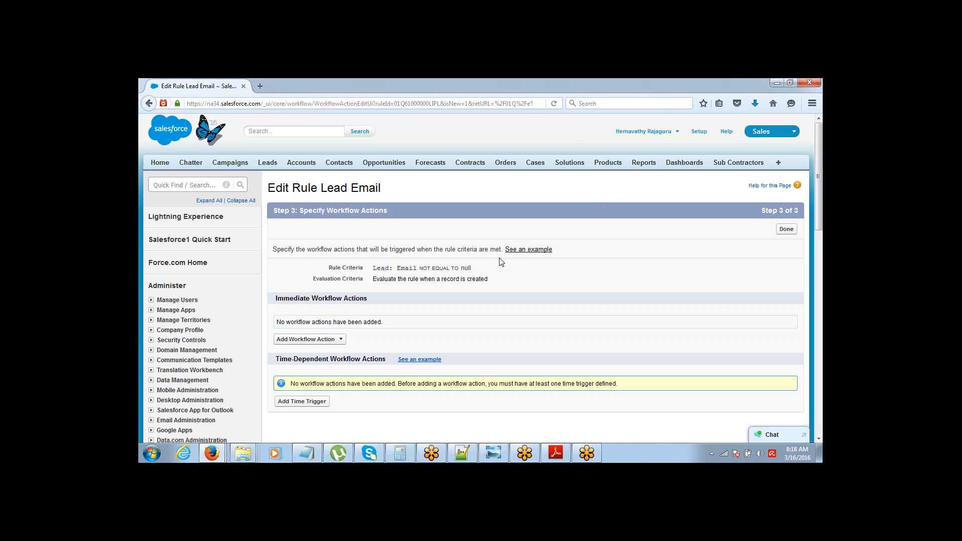
Step: Open Email Templates in a second tab, then bring up the rule's immediate workflow action choices
{"action": "scroll", "coordinate": [818, 177], "scroll_direction": "down", "scroll_amount": 1}
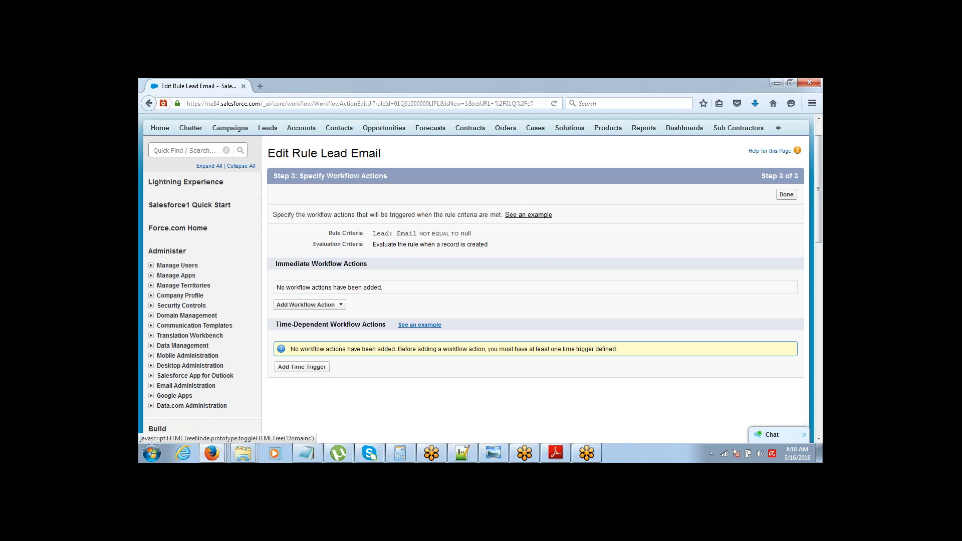
{"action": "left_click", "coordinate": [150, 325]}
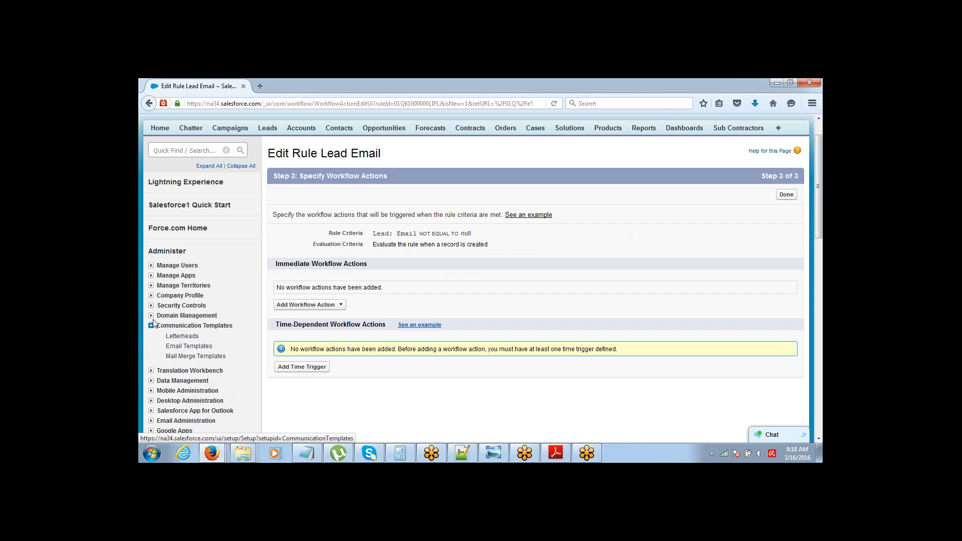
{"action": "middle_click", "coordinate": [180, 347]}
{"action": "left_click", "coordinate": [289, 84]}
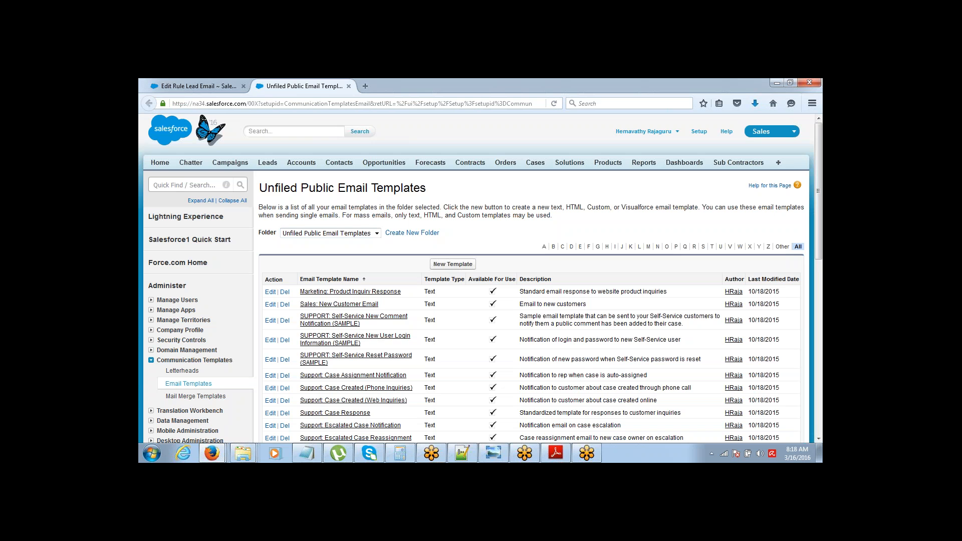
{"action": "left_click", "coordinate": [203, 83]}
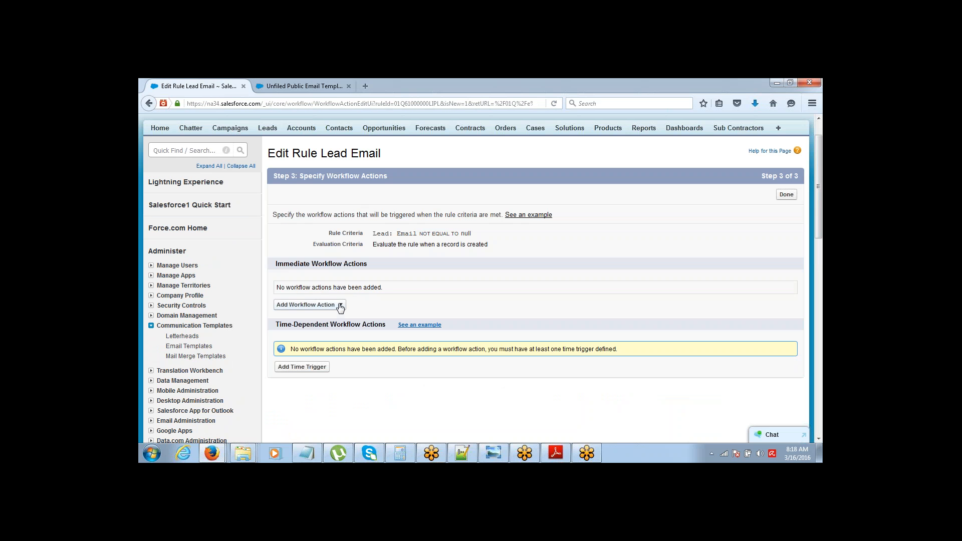
{"action": "left_click", "coordinate": [303, 80]}
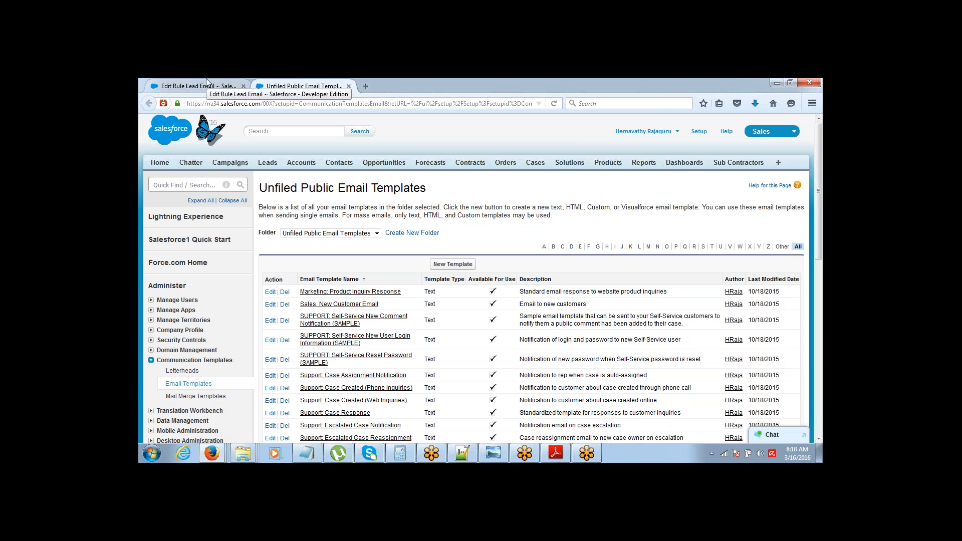
{"action": "left_click", "coordinate": [207, 83]}
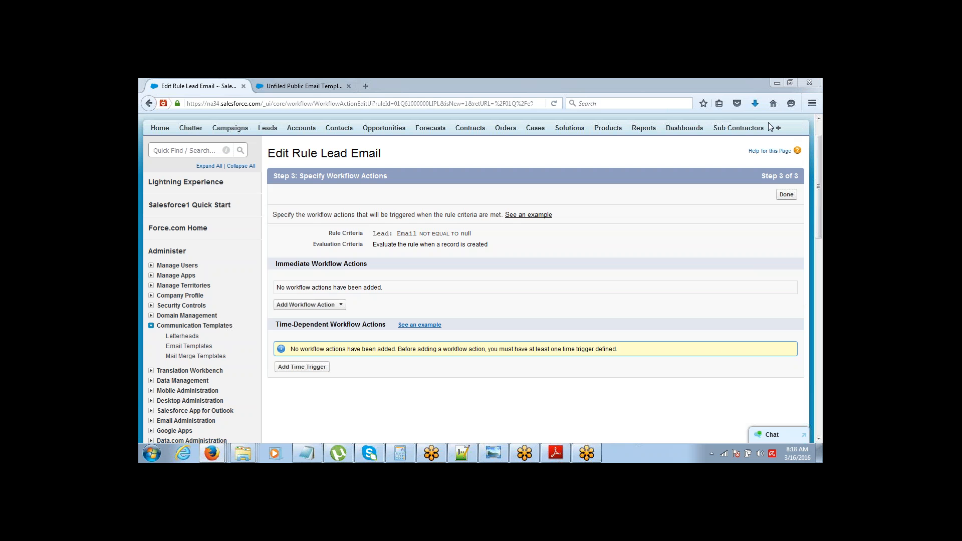
{"action": "left_click", "coordinate": [339, 306]}
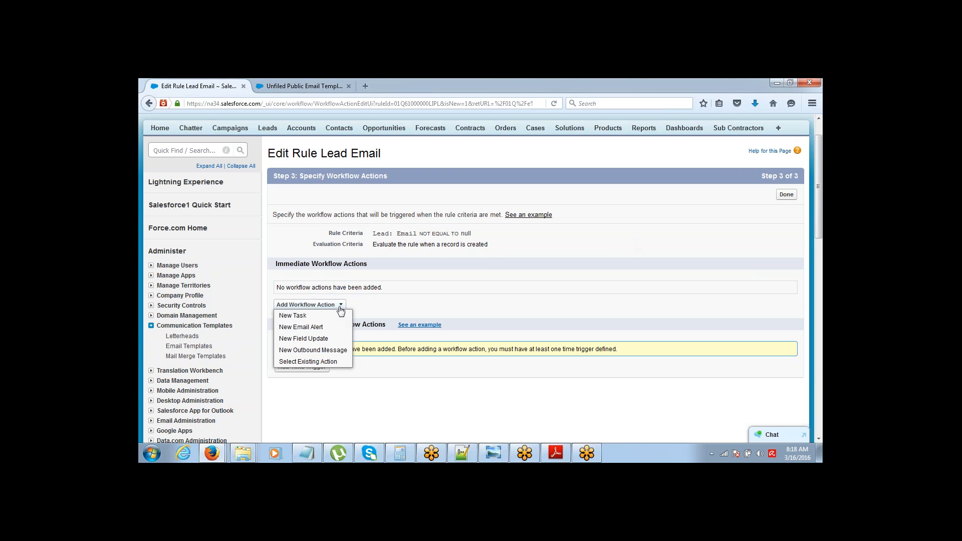
Step: Create the 'Lead EMail' email alert using the Marketing: Product Inquiry Response template
{"action": "left_click", "coordinate": [301, 327]}
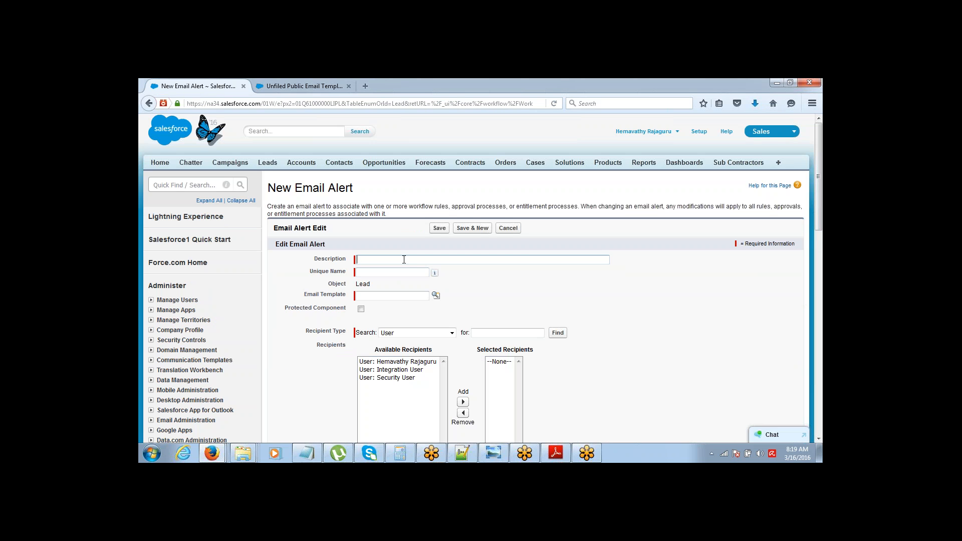
{"action": "type", "text": "Lea"}
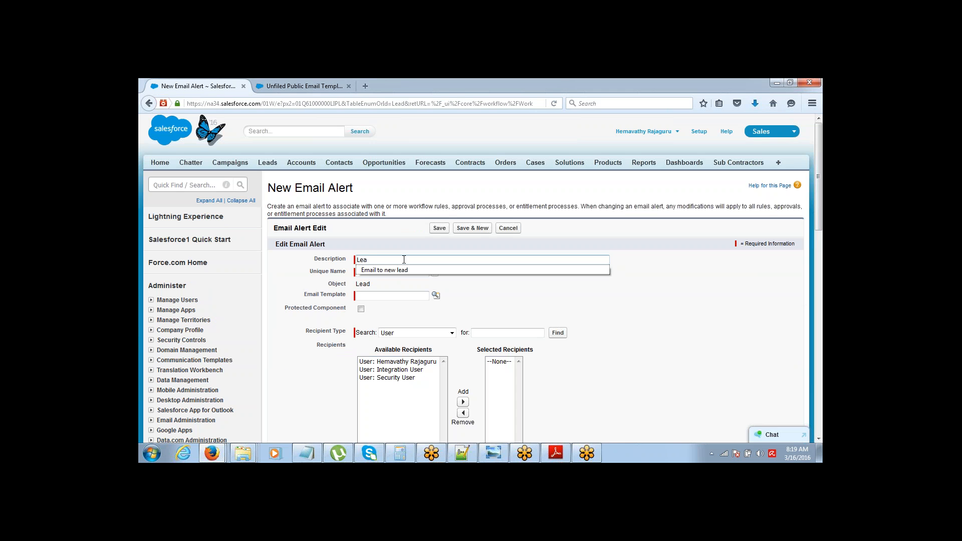
{"action": "type", "text": "d EMail"}
{"action": "key", "text": "Tab"}
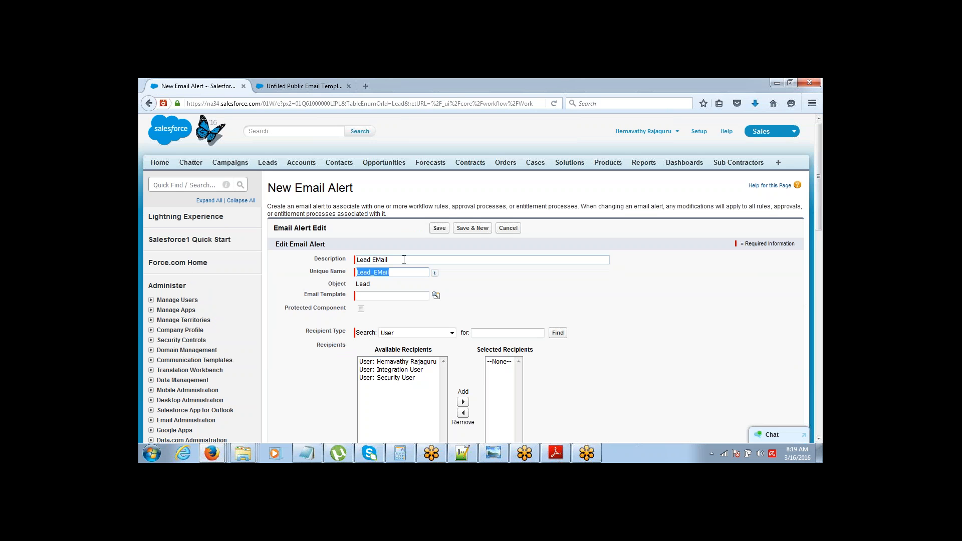
{"action": "left_click", "coordinate": [436, 296]}
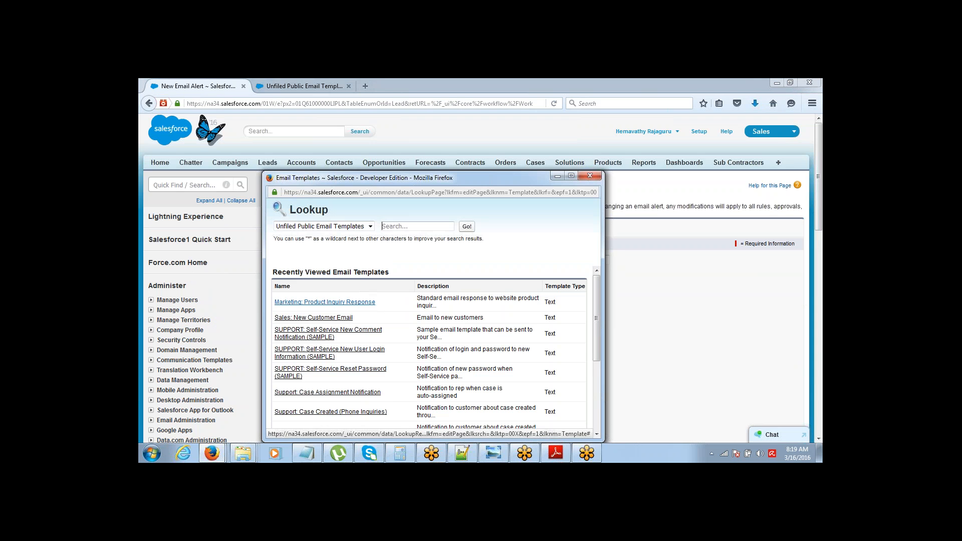
{"action": "left_click", "coordinate": [364, 299]}
{"action": "left_click", "coordinate": [477, 307]}
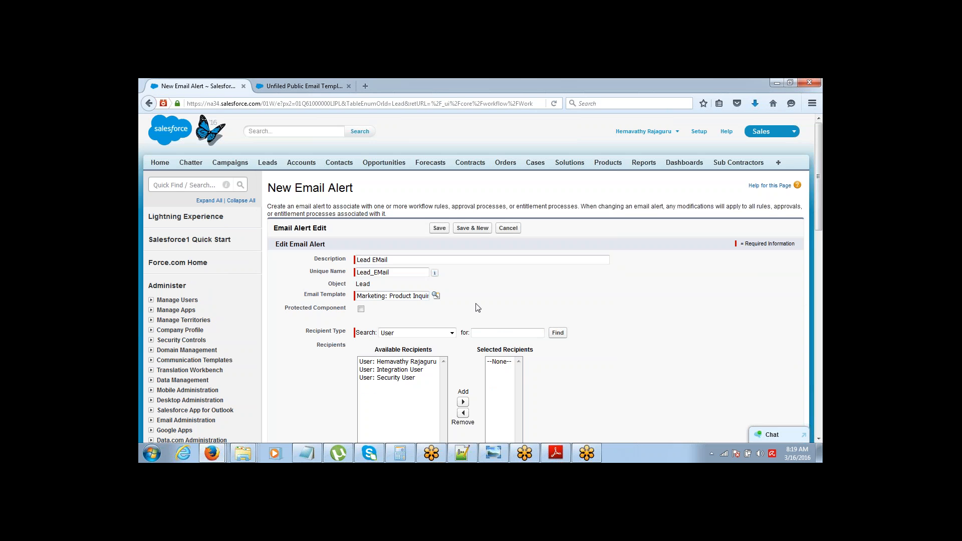
Step: Set the recipient type to Email Field and add Email Field: Email as a recipient
{"action": "left_click_drag", "start_coordinate": [820, 178], "coordinate": [811, 201]}
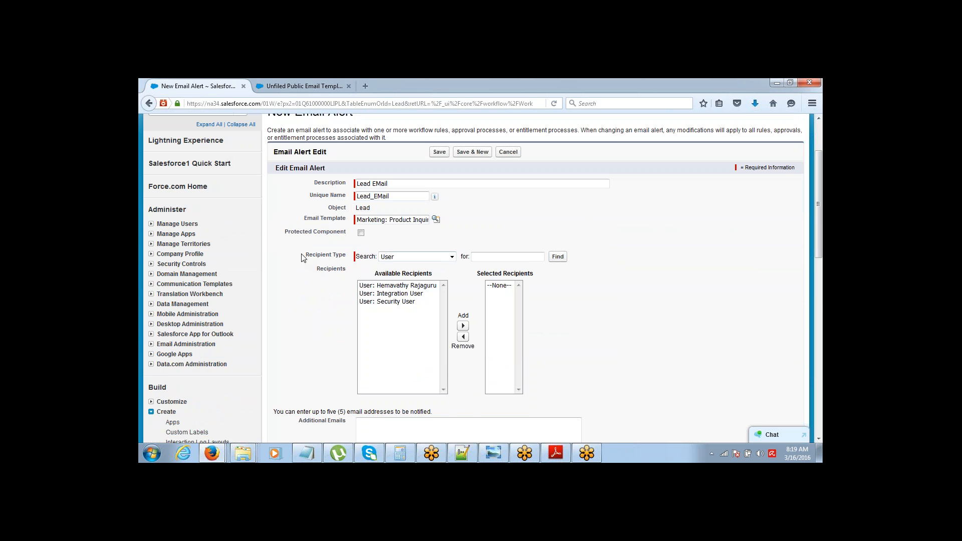
{"action": "left_click_drag", "start_coordinate": [305, 255], "coordinate": [350, 257]}
{"action": "left_click", "coordinate": [451, 256]}
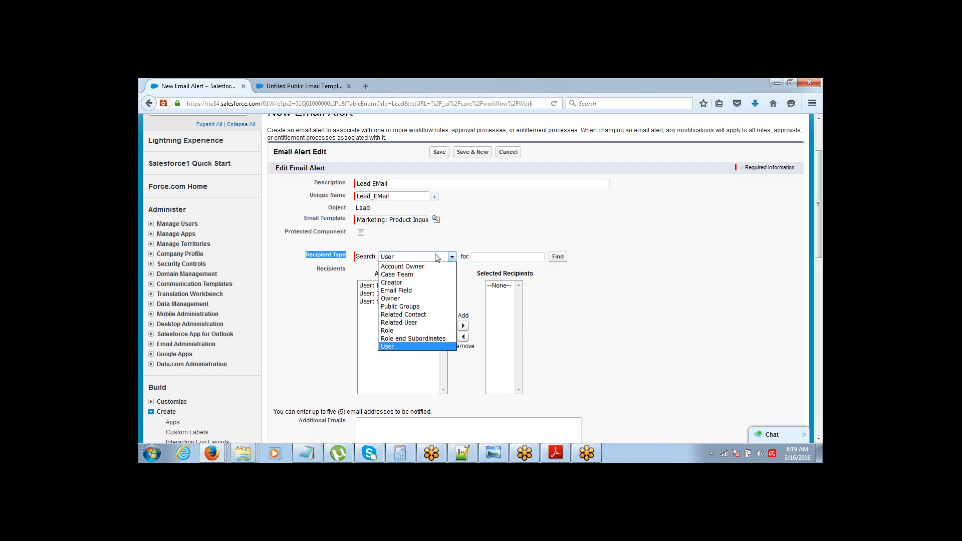
{"action": "left_click", "coordinate": [434, 290]}
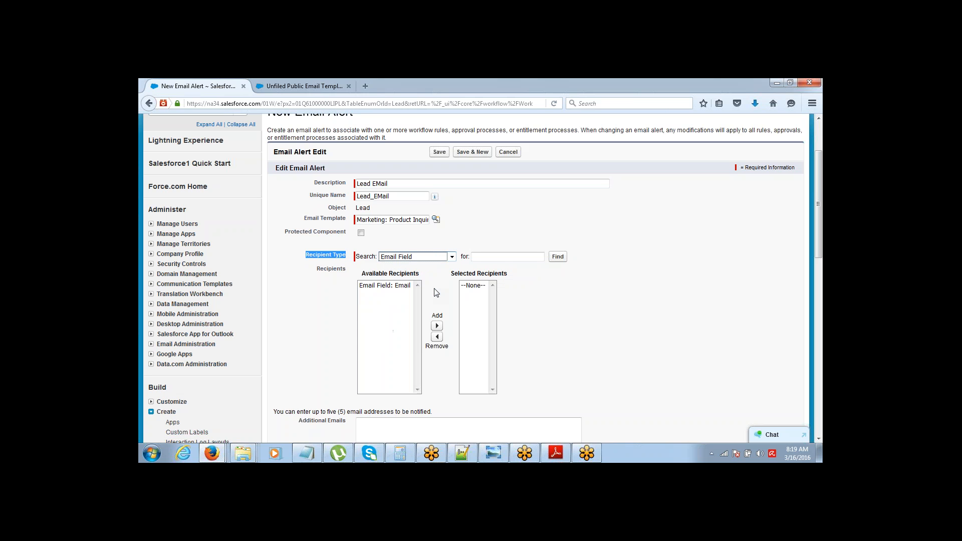
{"action": "left_click", "coordinate": [397, 286]}
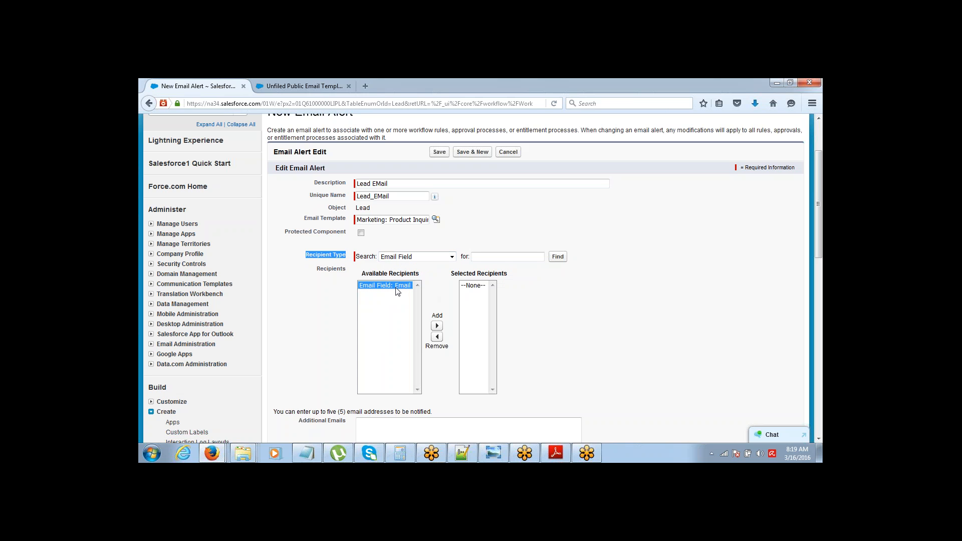
{"action": "left_click", "coordinate": [437, 325]}
{"action": "left_click", "coordinate": [432, 257]}
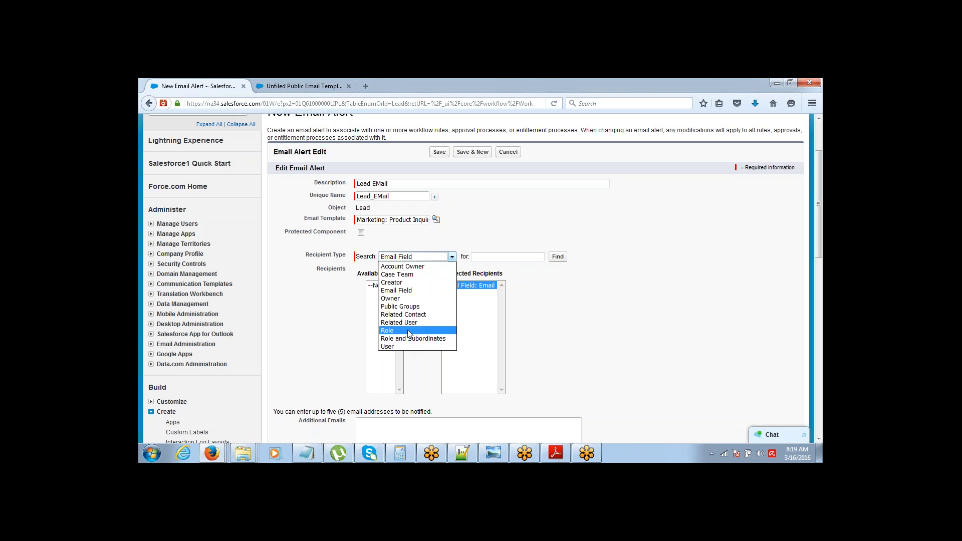
{"action": "left_click", "coordinate": [508, 290]}
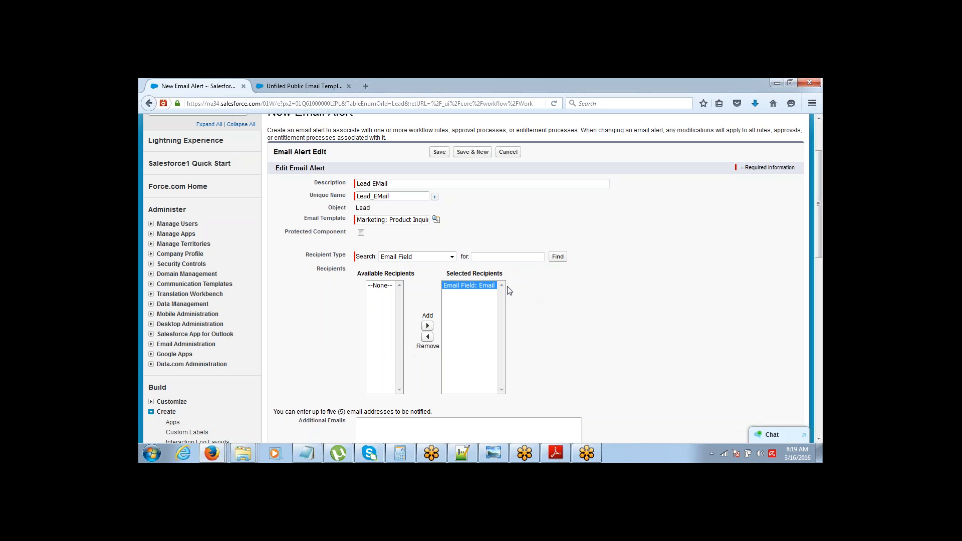
{"action": "left_click", "coordinate": [426, 258]}
{"action": "left_click", "coordinate": [437, 266]}
{"action": "left_click", "coordinate": [604, 285]}
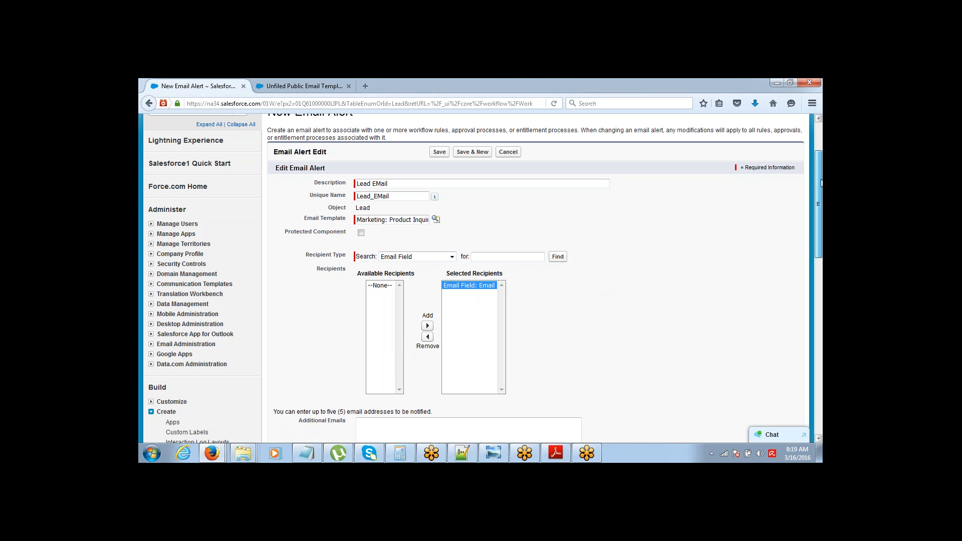
{"action": "scroll", "coordinate": [815, 200], "scroll_direction": "down", "scroll_amount": 2}
Step: Enter the contact's e-mail address under Additional Emails and save the Lead EMail alert
{"action": "left_click", "coordinate": [421, 386]}
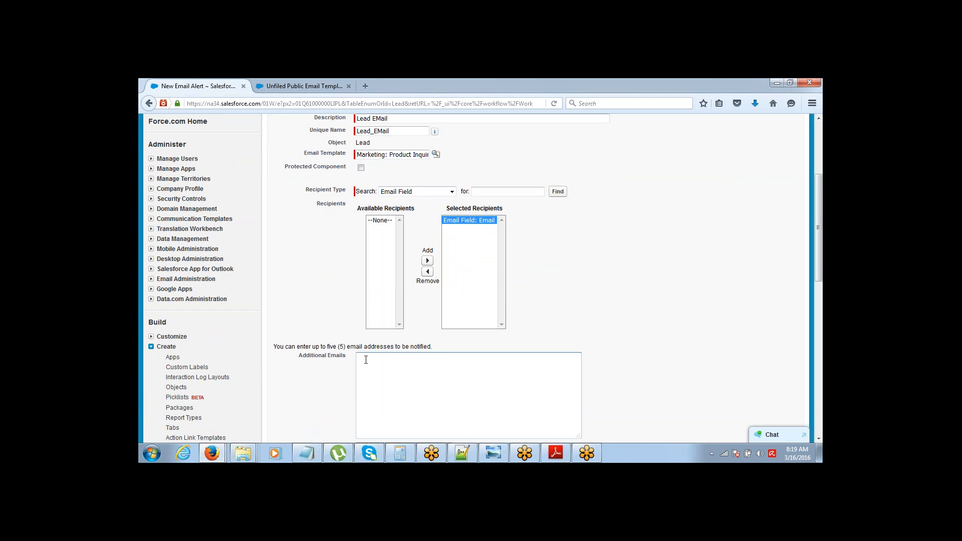
{"action": "scroll", "coordinate": [806, 210], "scroll_direction": "down", "scroll_amount": 4}
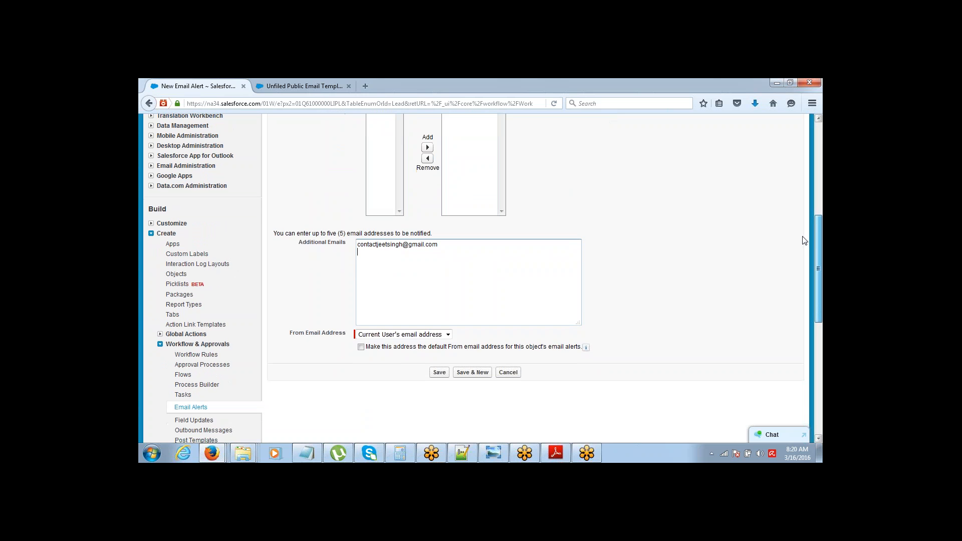
{"action": "left_click", "coordinate": [440, 388]}
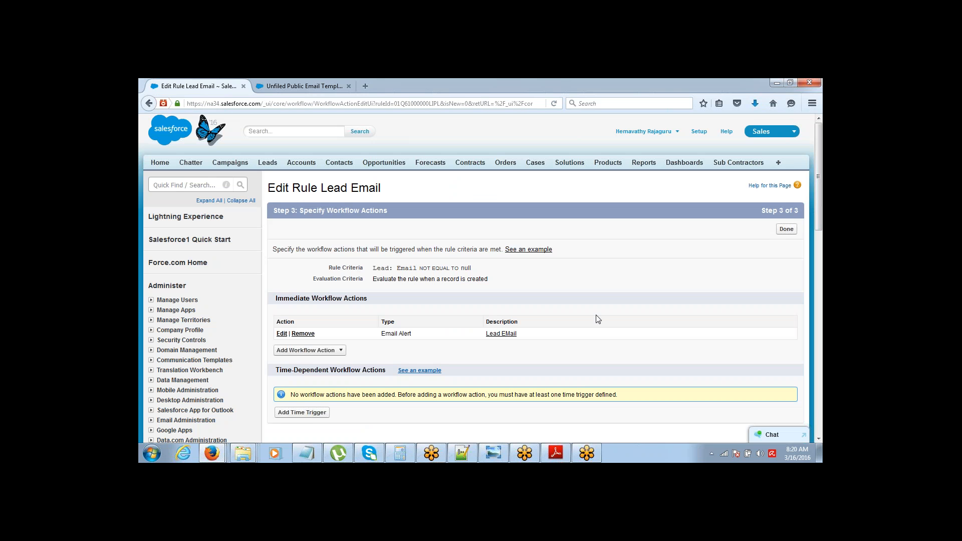
Step: Finish the rule's actions step, activate the Lead Email rule, and go to Leads Home
{"action": "left_click", "coordinate": [786, 230]}
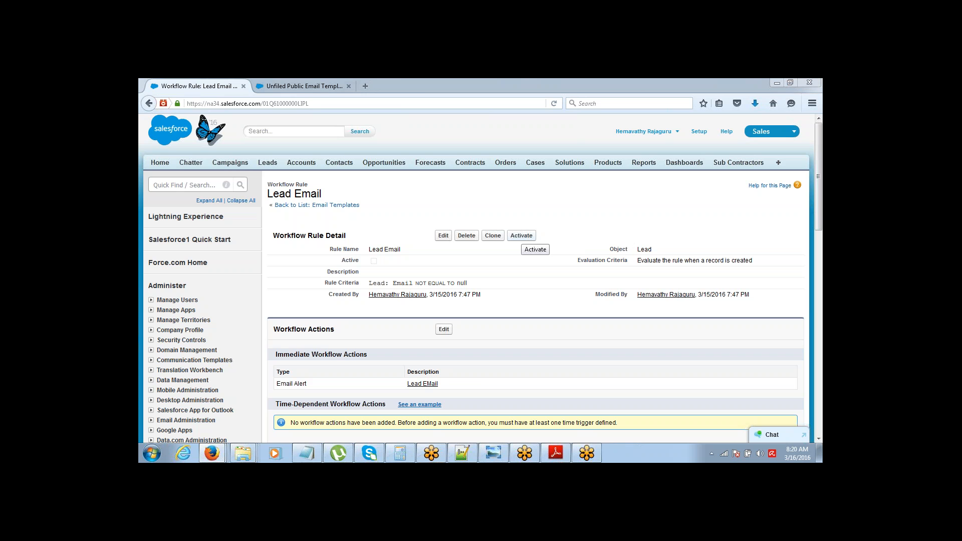
{"action": "left_click", "coordinate": [522, 235]}
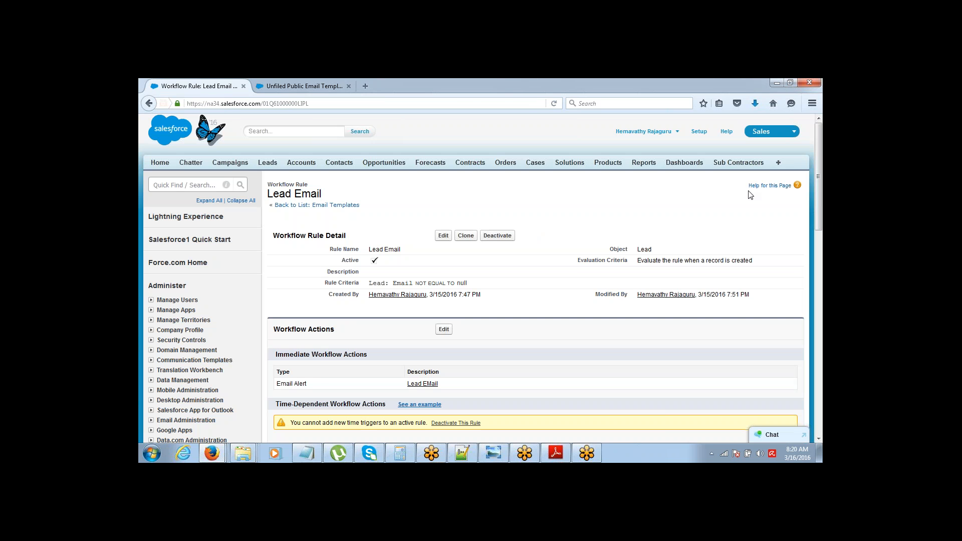
{"action": "mouse_move", "coordinate": [821, 158]}
{"action": "left_mouse_down"}
{"action": "mouse_move", "coordinate": [821, 186]}
{"action": "mouse_move", "coordinate": [821, 156]}
{"action": "left_mouse_up"}
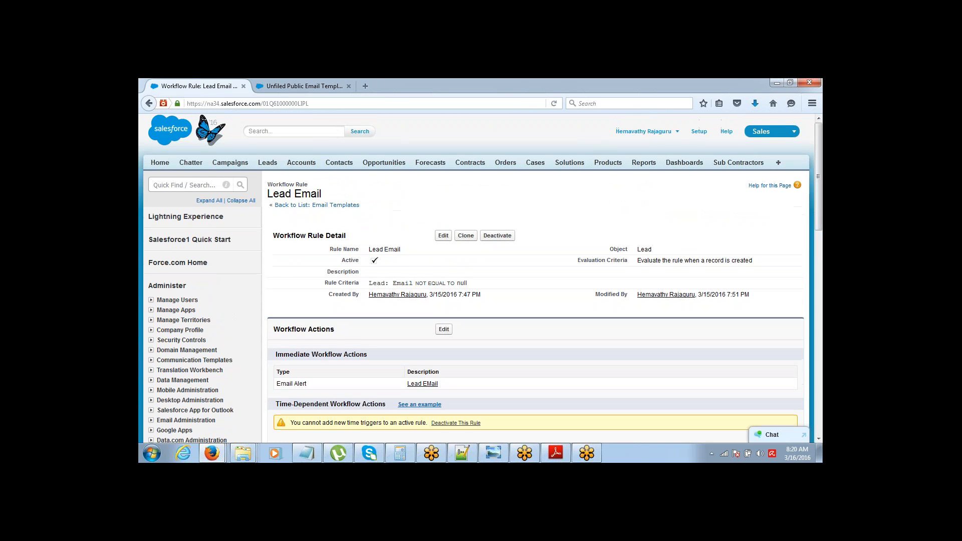
{"action": "left_click", "coordinate": [268, 164]}
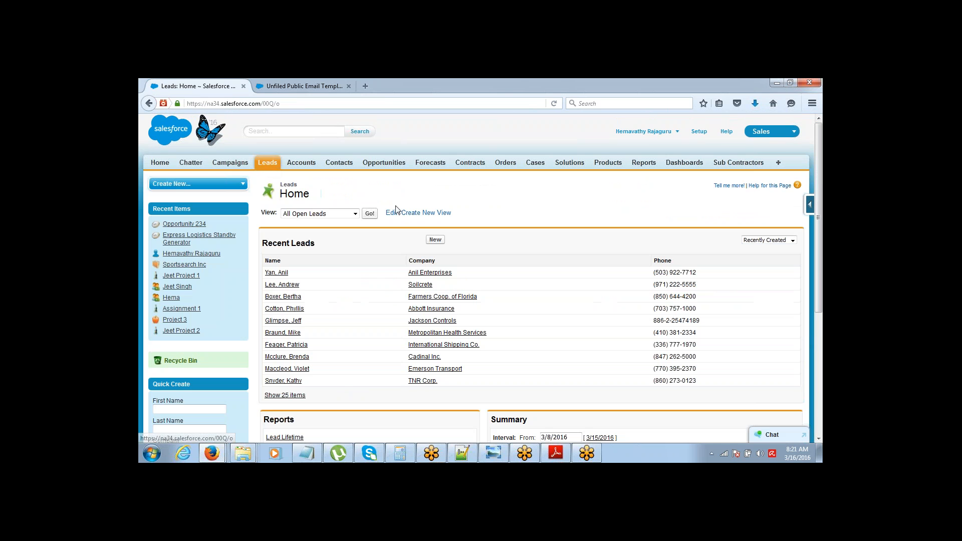
Step: Start a new lead with salutation Mr., the lead's first and last name, and company ABCD
{"action": "left_click", "coordinate": [435, 240]}
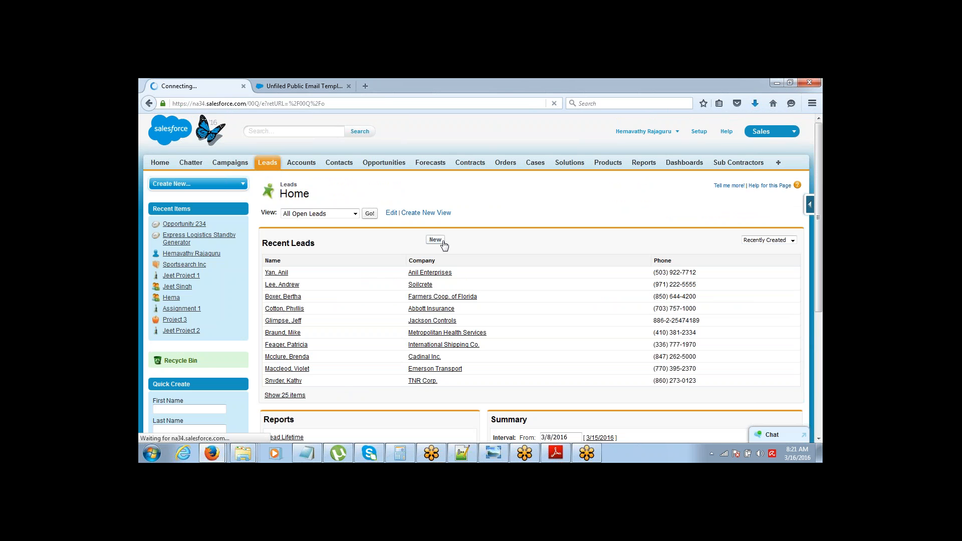
{"action": "left_click", "coordinate": [392, 266]}
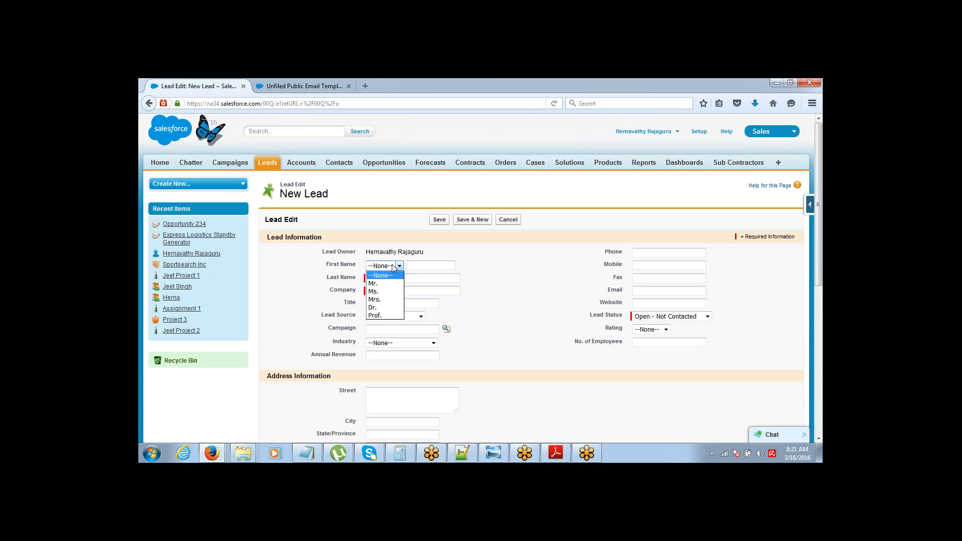
{"action": "left_click", "coordinate": [383, 283]}
{"action": "left_click", "coordinate": [427, 265]}
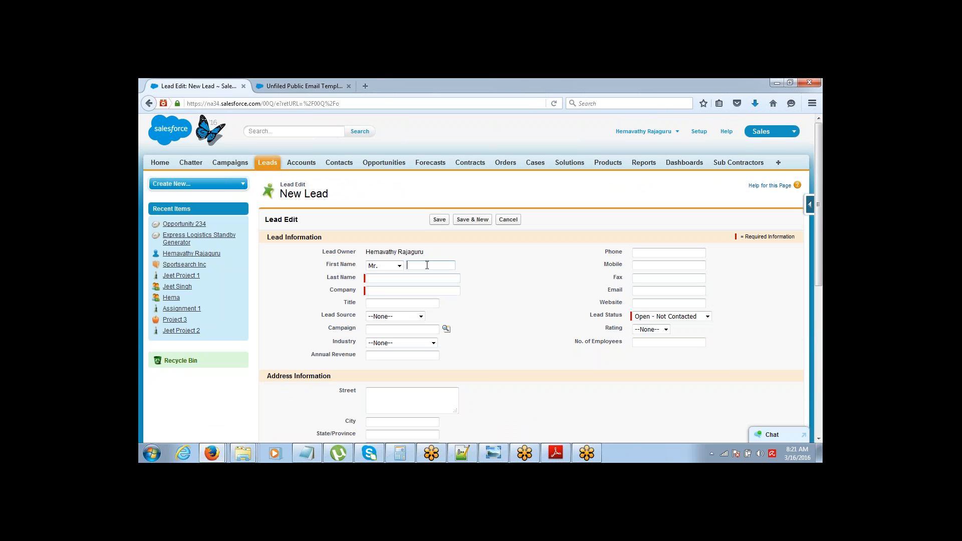
{"action": "key", "text": "Tab"}
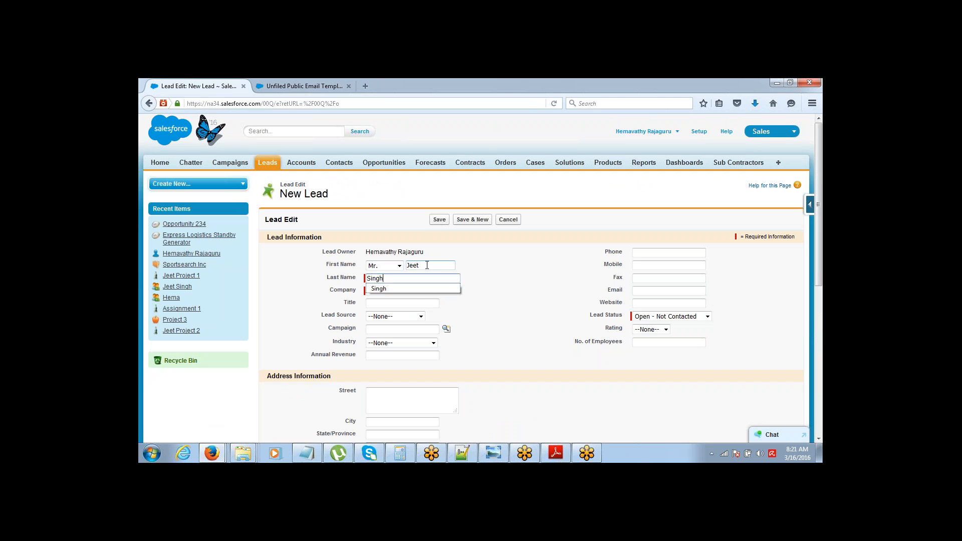
{"action": "key", "text": "Tab"}
{"action": "type", "text": "ABCD"}
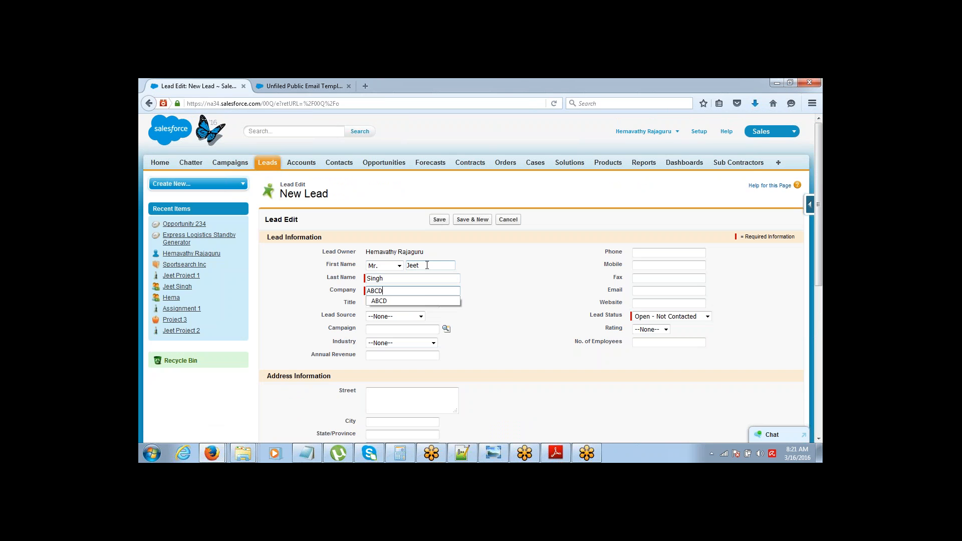
Step: Fill in the lead's e-mail address from the suggestion and save the lead
{"action": "left_click", "coordinate": [671, 291]}
{"action": "type", "text": "con"}
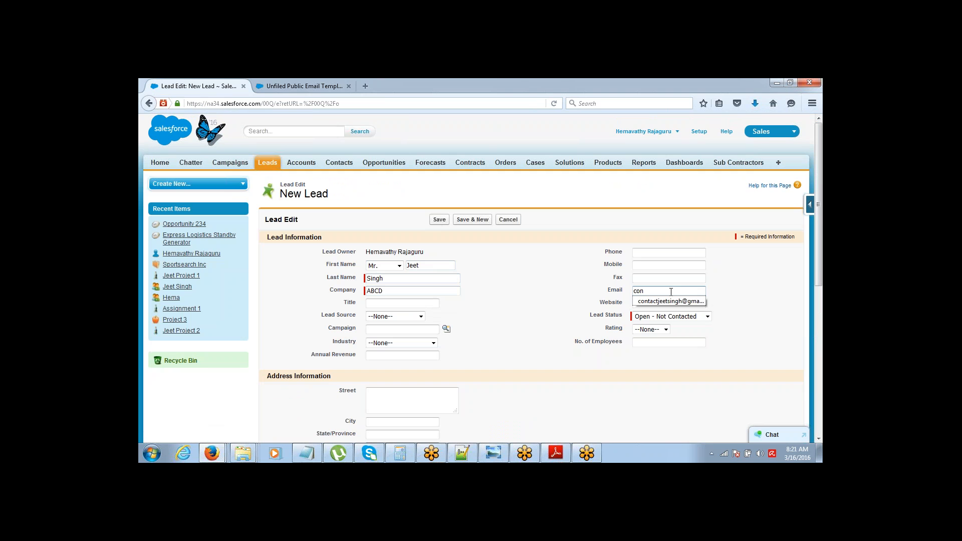
{"action": "left_click", "coordinate": [671, 301]}
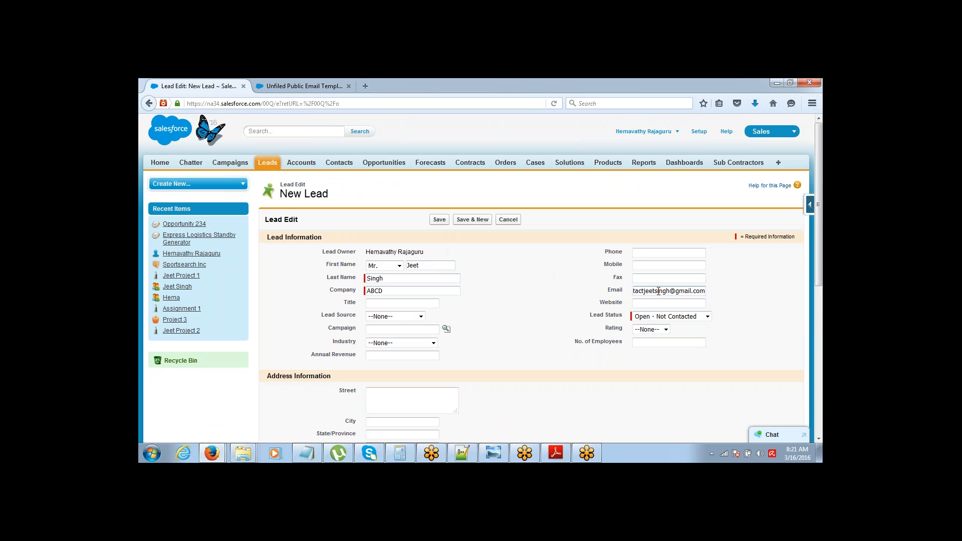
{"action": "left_click", "coordinate": [432, 221]}
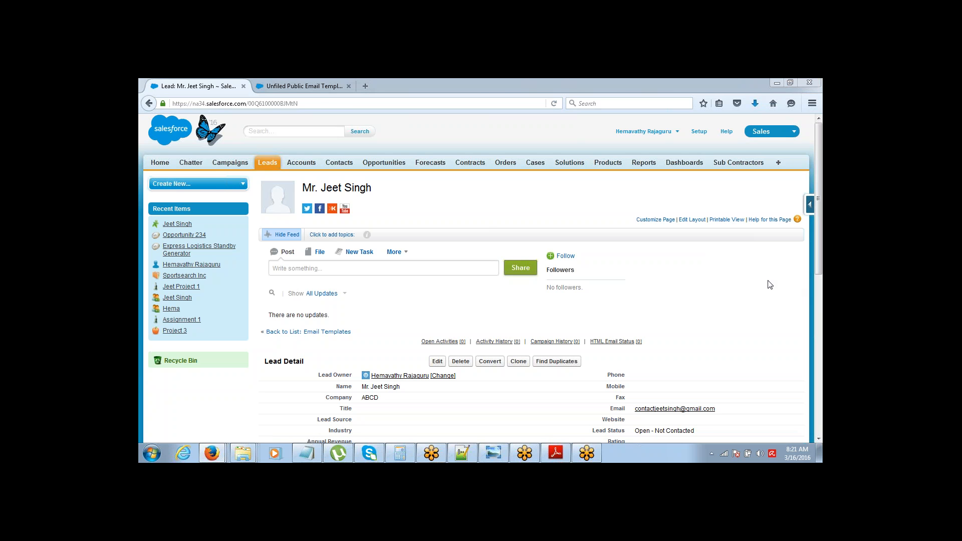
{"action": "key", "text": "alt+Tab"}
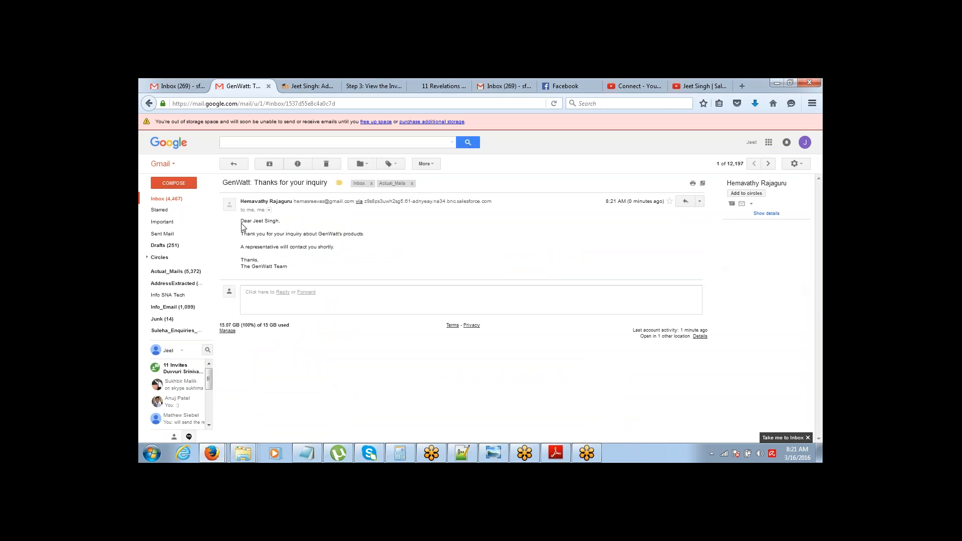
{"action": "left_click_drag", "start_coordinate": [241, 221], "coordinate": [291, 271]}
{"action": "left_click", "coordinate": [292, 270]}
{"action": "left_click_drag", "start_coordinate": [292, 271], "coordinate": [242, 233]}
{"action": "left_click", "coordinate": [242, 234]}
{"action": "left_click", "coordinate": [269, 210]}
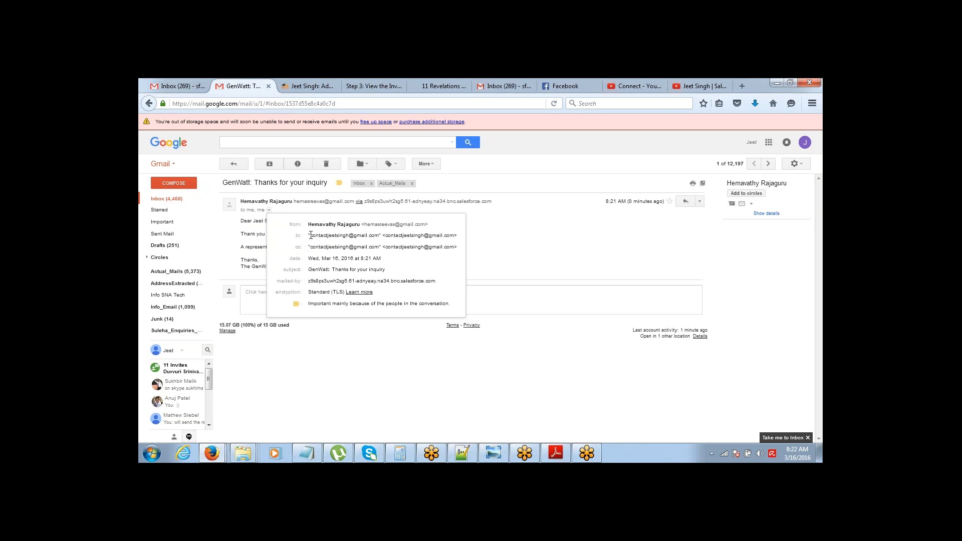
{"action": "left_click_drag", "start_coordinate": [310, 246], "coordinate": [402, 248]}
{"action": "left_click", "coordinate": [403, 247]}
{"action": "mouse_move", "coordinate": [455, 247]}
{"action": "mouse_move", "coordinate": [213, 455]}
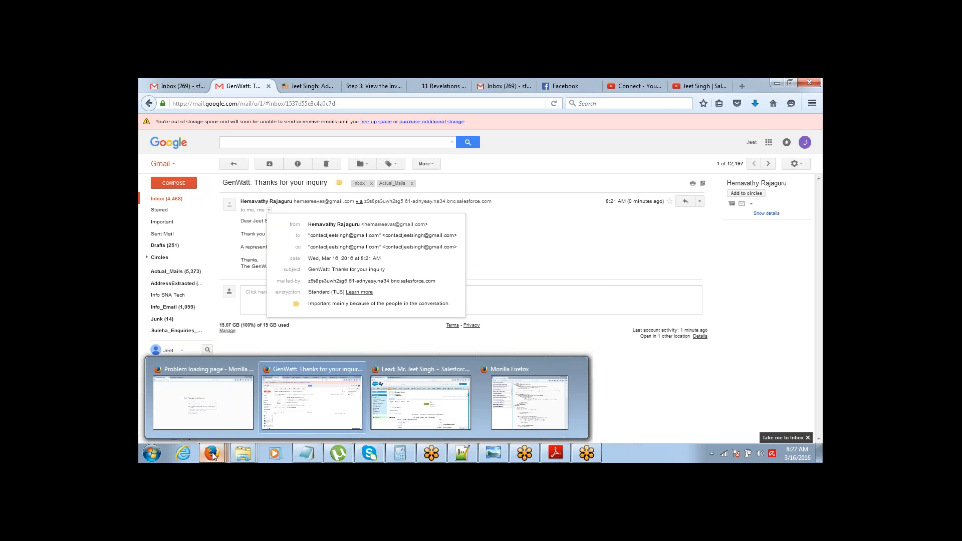
{"action": "left_click", "coordinate": [447, 421]}
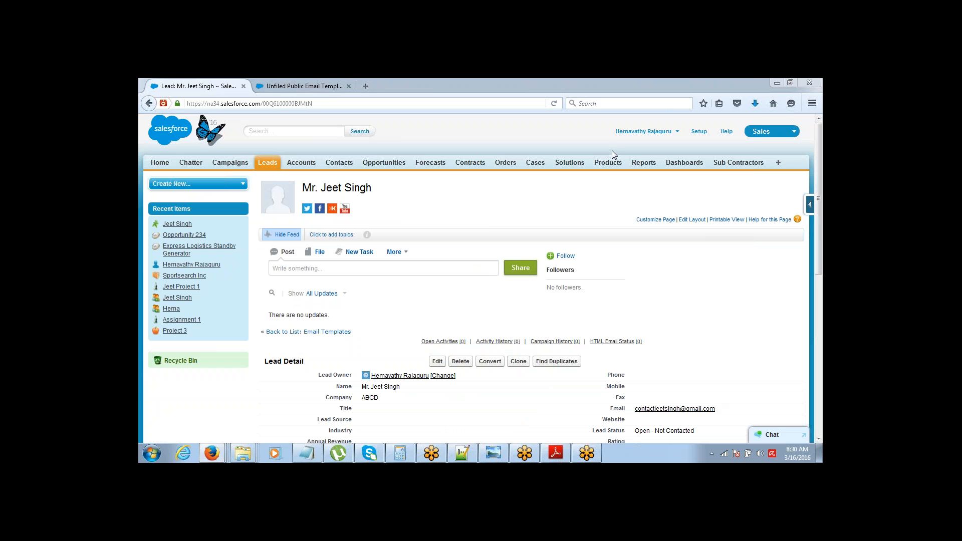
Step: Open the Lead Email rule from Setup, deactivate it, and edit its workflow actions
{"action": "left_click", "coordinate": [698, 131]}
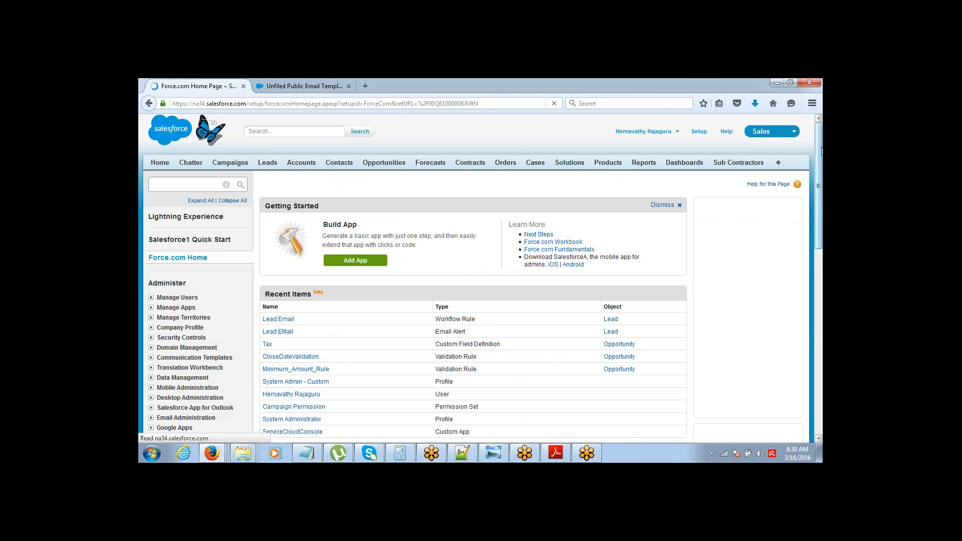
{"action": "left_click_drag", "start_coordinate": [819, 165], "coordinate": [814, 184]}
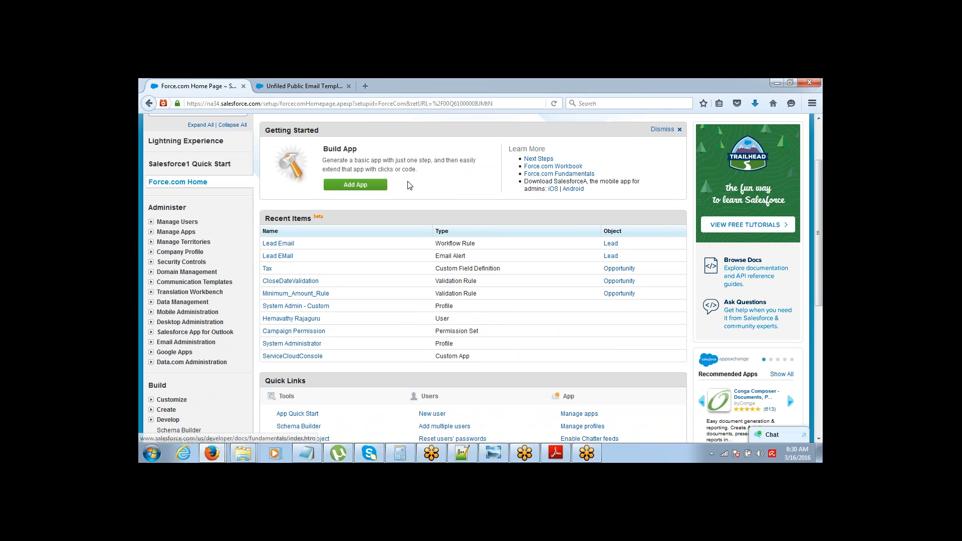
{"action": "left_click", "coordinate": [288, 245]}
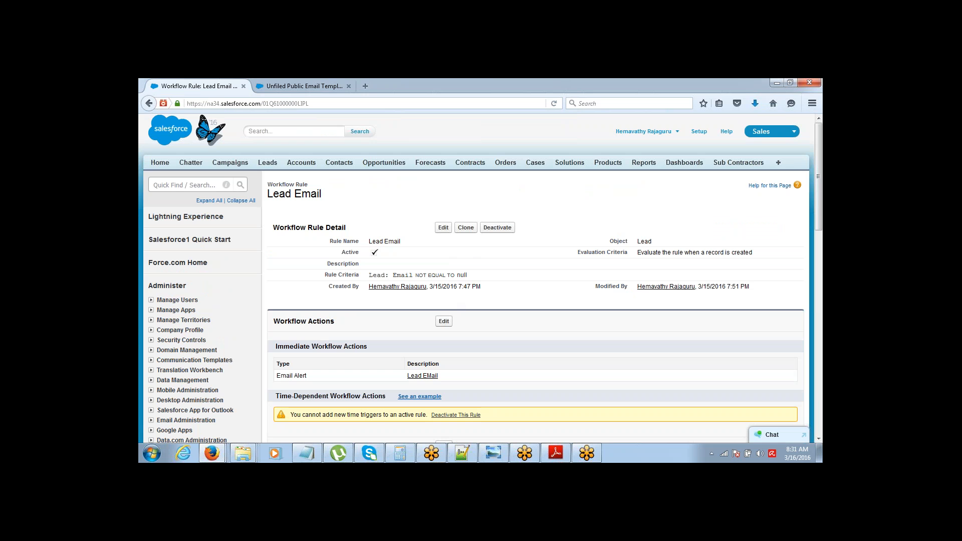
{"action": "left_click", "coordinate": [497, 227]}
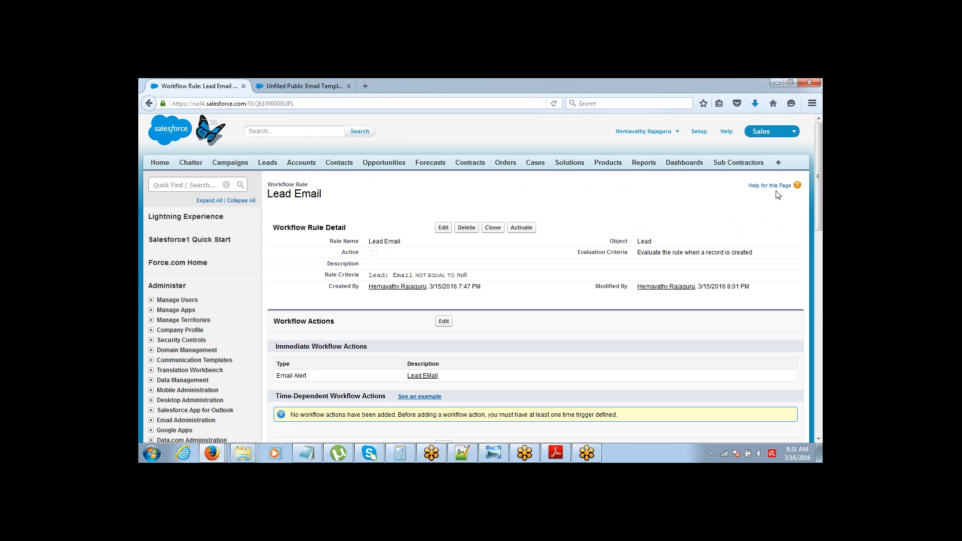
{"action": "left_click_drag", "start_coordinate": [818, 175], "coordinate": [815, 217]}
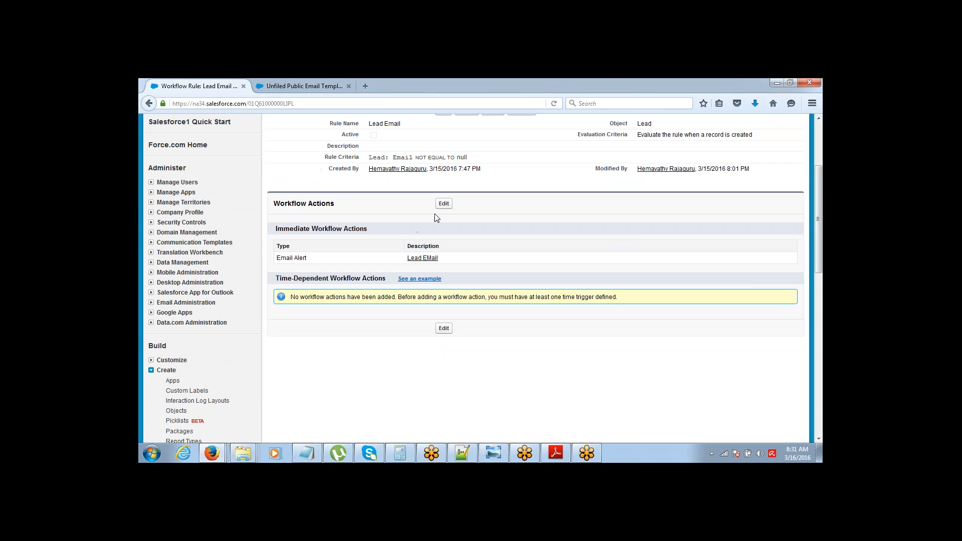
{"action": "left_click", "coordinate": [445, 205]}
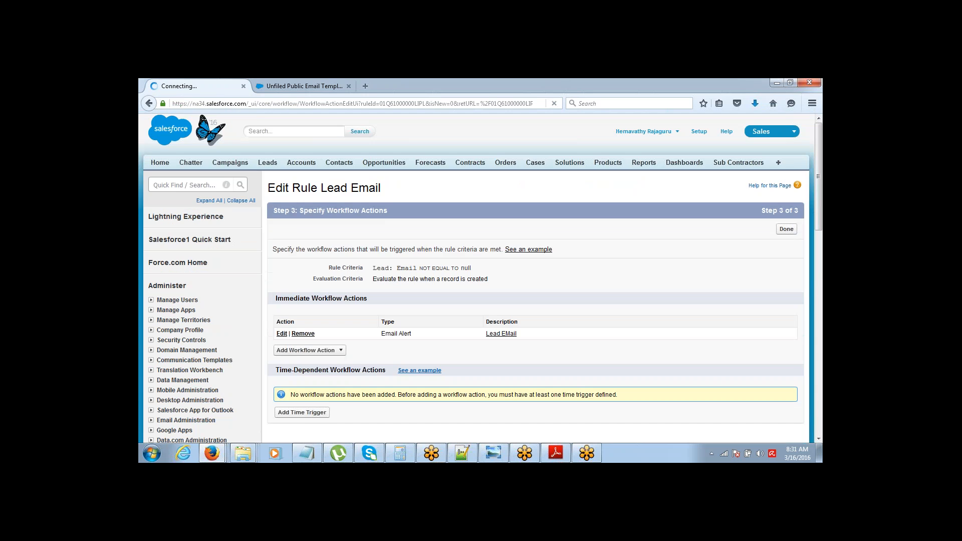
Step: Add a new task action assigned to the listed user with subject 'Follow-Up with Lead'
{"action": "left_click", "coordinate": [341, 351]}
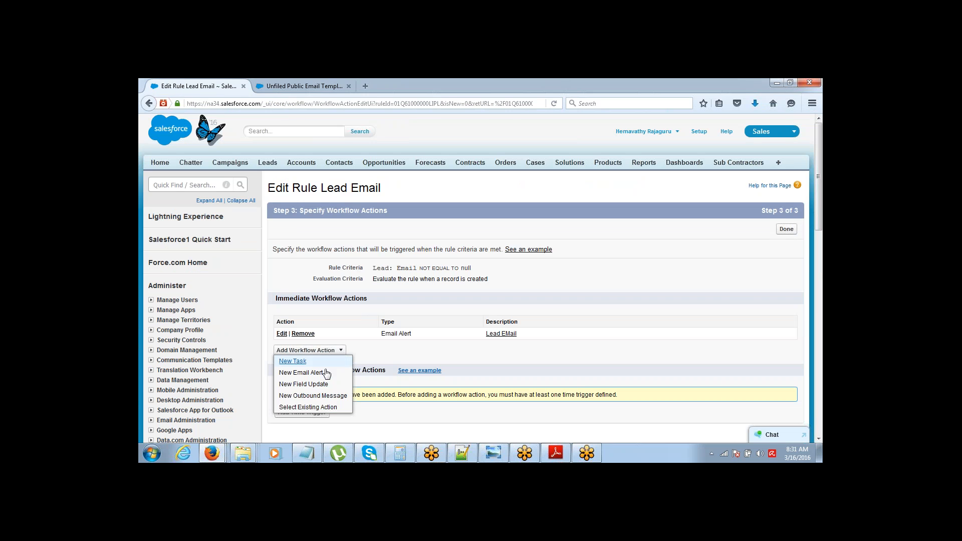
{"action": "left_click", "coordinate": [292, 361]}
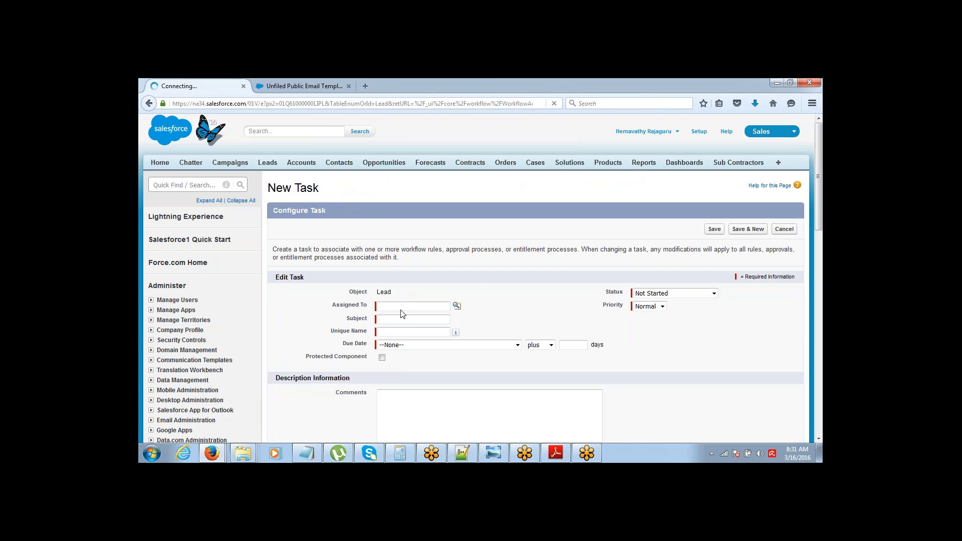
{"action": "left_click", "coordinate": [456, 307]}
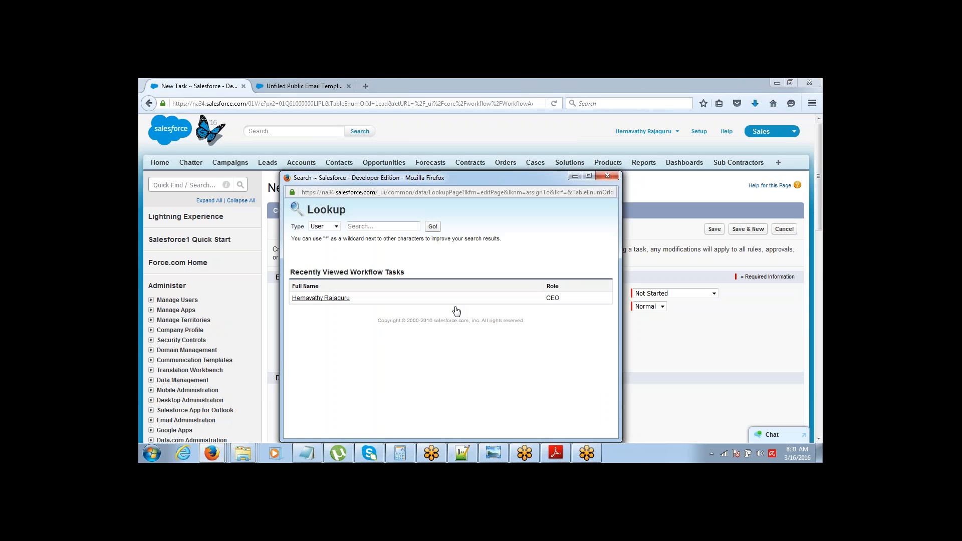
{"action": "left_click", "coordinate": [297, 299]}
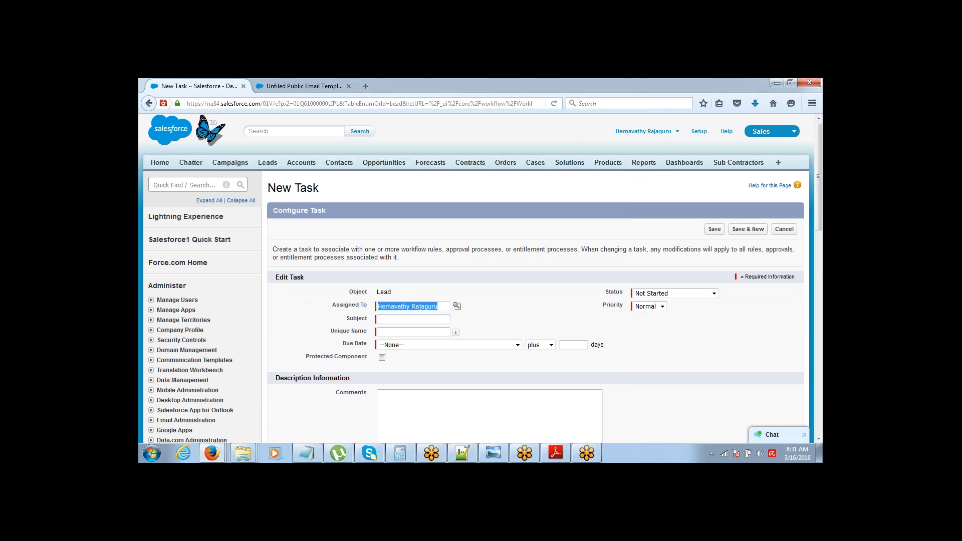
{"action": "left_click", "coordinate": [387, 319]}
{"action": "type", "text": "Follow"}
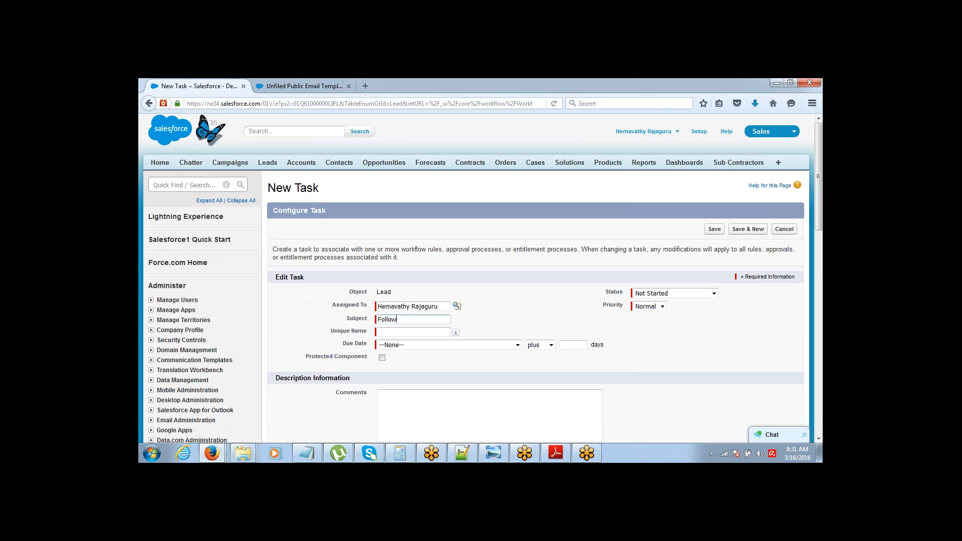
{"action": "type", "text": "-Up with Lead"}
{"action": "left_click", "coordinate": [401, 333]}
Step: Make the task due Rule Trigger Date plus 1 day with High priority, and save it
{"action": "left_click", "coordinate": [433, 346]}
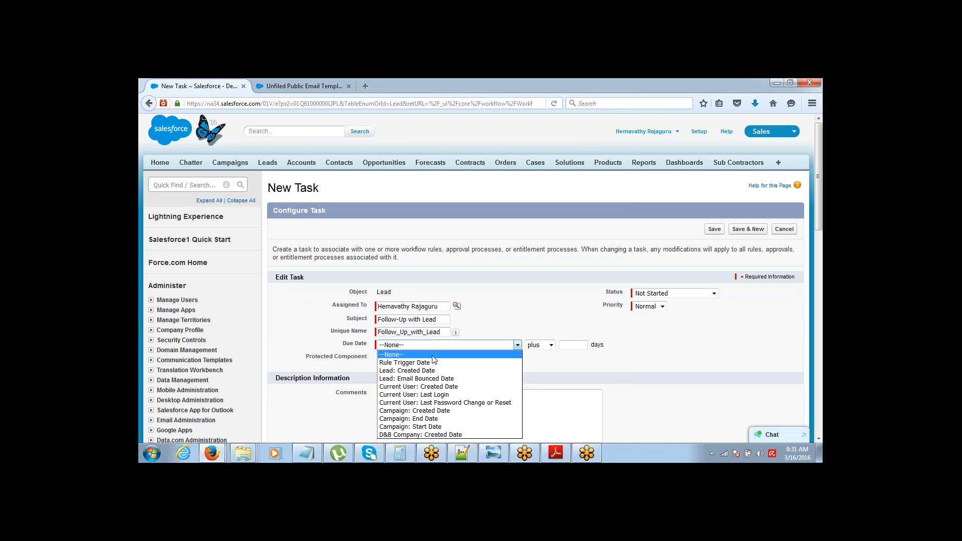
{"action": "left_click", "coordinate": [434, 363]}
{"action": "left_click", "coordinate": [575, 346]}
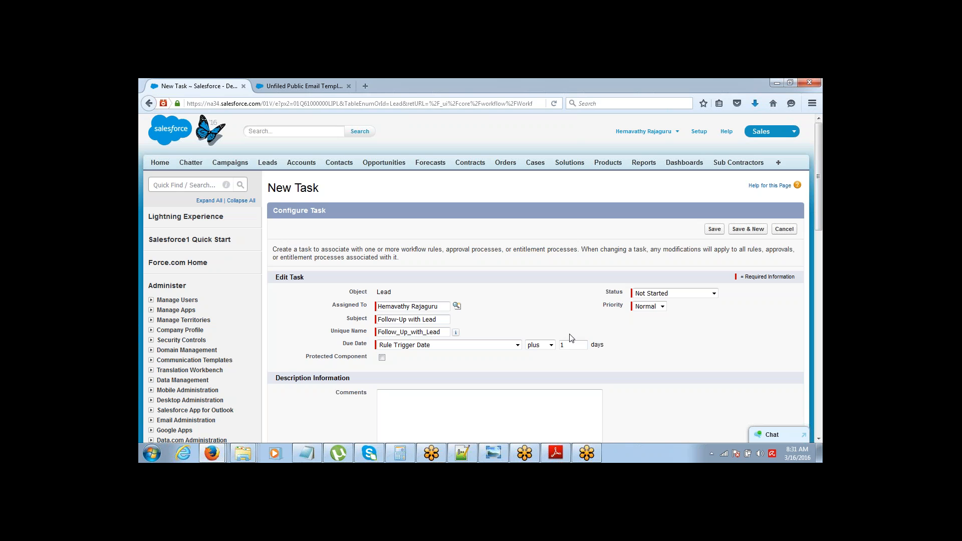
{"action": "left_click", "coordinate": [653, 307]}
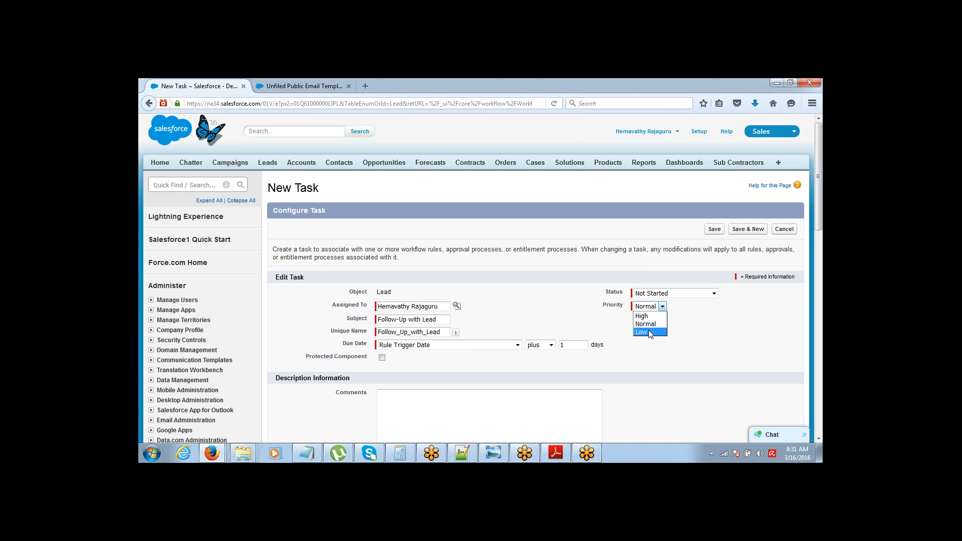
{"action": "left_click", "coordinate": [647, 318]}
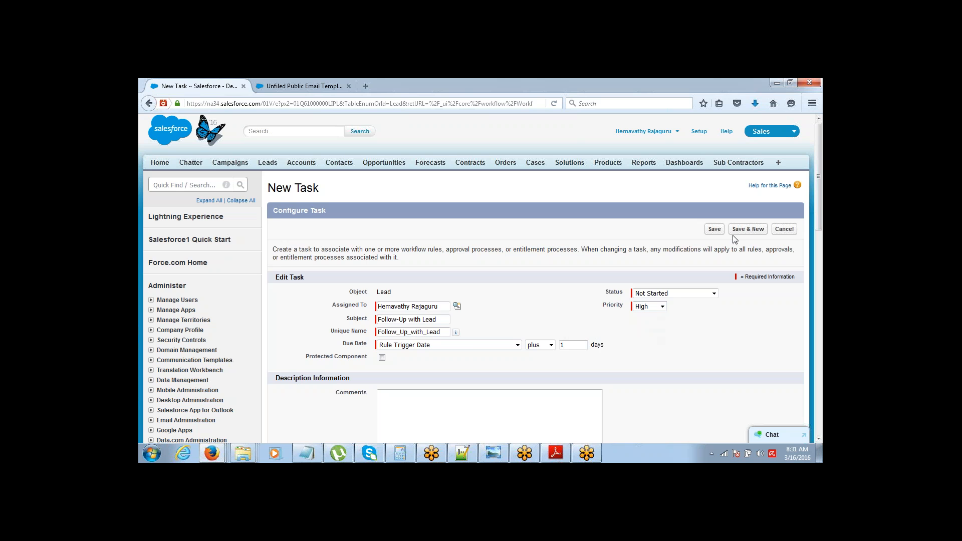
{"action": "left_click", "coordinate": [714, 229]}
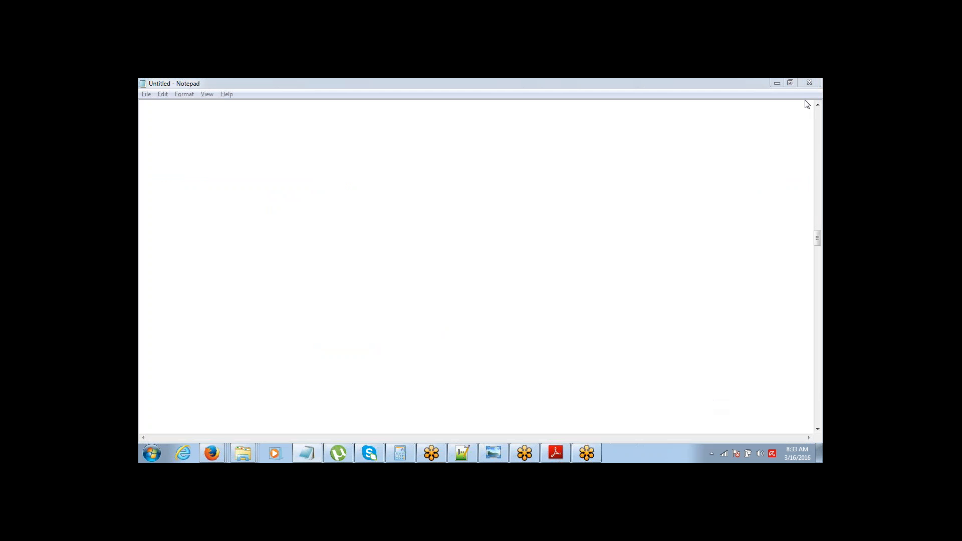
Step: Write 'Action:' with indented 'Immediate Action' and 'Time Dependent Action' lines, then select the Immediate Action line
{"action": "left_click", "coordinate": [207, 135]}
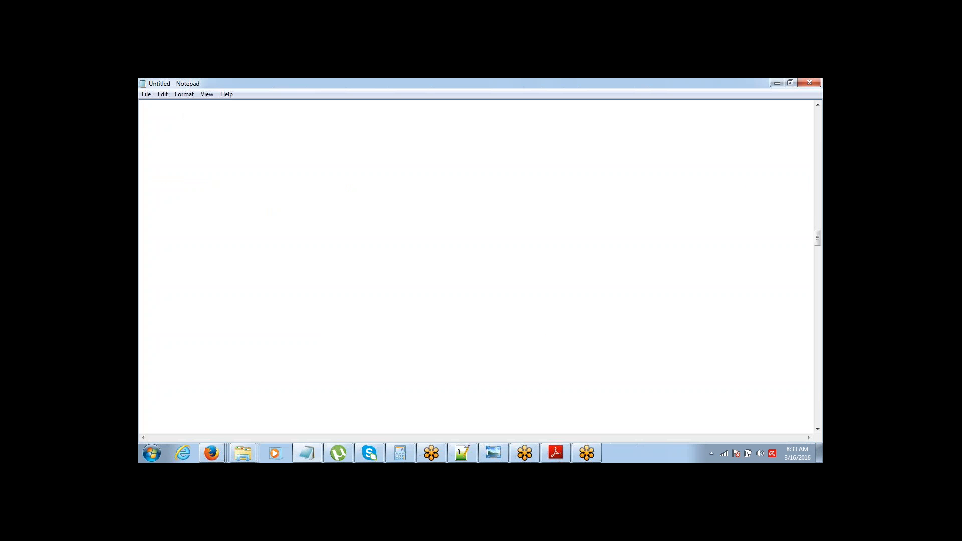
{"action": "type", "text": "Action: \t\tImmediate Action \t\t"}
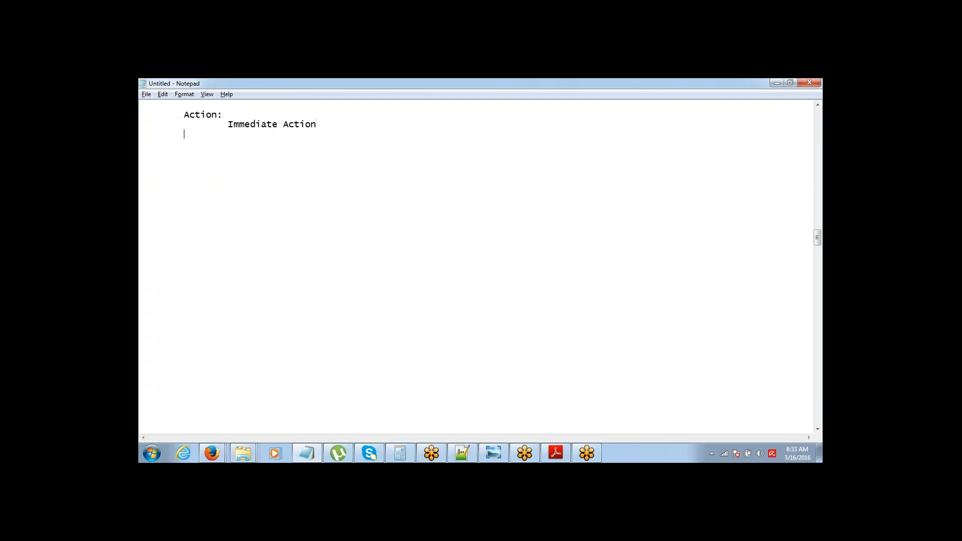
{"action": "type", "text": "Time Dependent Action"}
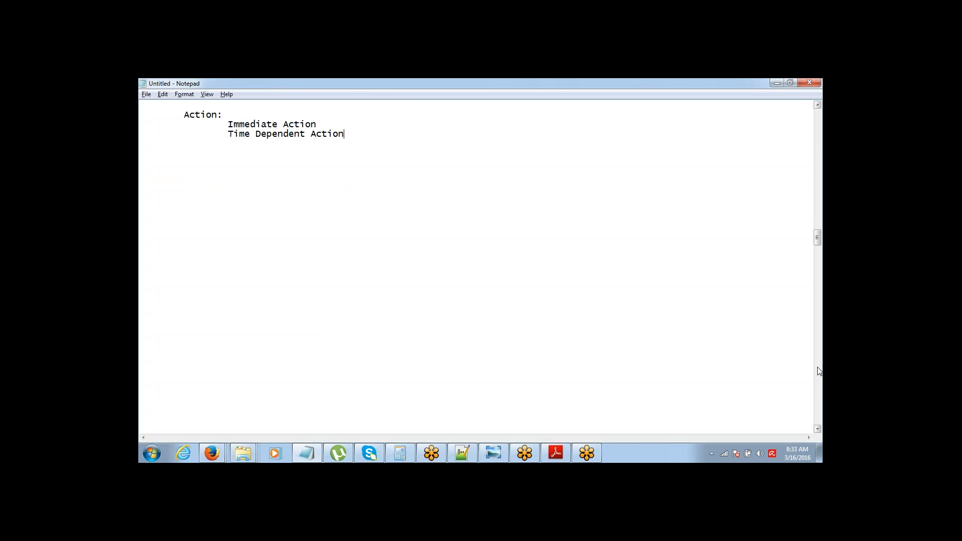
{"action": "left_click", "coordinate": [810, 369]}
{"action": "left_click", "coordinate": [810, 369]}
{"action": "key", "text": "shift+Down"}
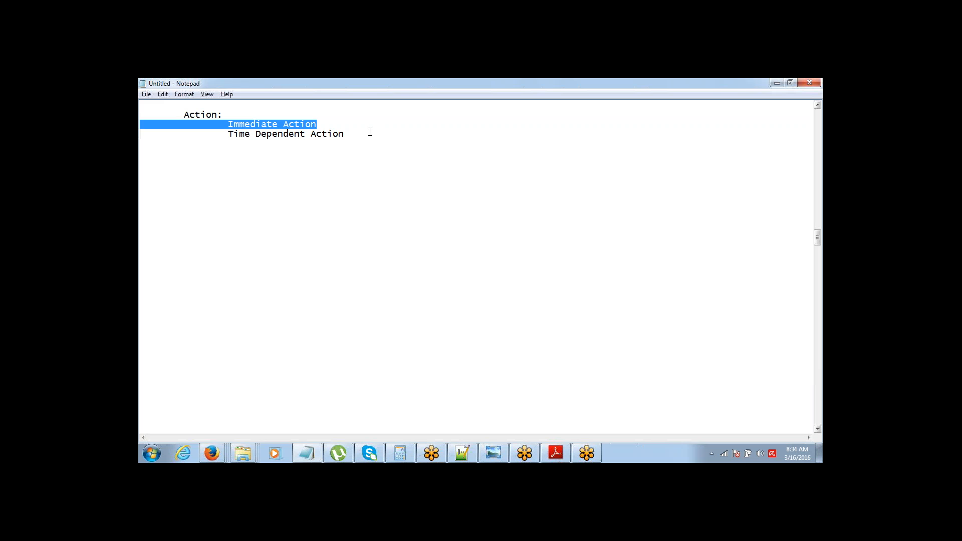
Step: Reselect the Immediate Action and Time Dependent Action note lines, then return to the Salesforce rule page
{"action": "key", "text": "Right"}
{"action": "key", "text": "shift+Up"}
{"action": "key", "text": "Right"}
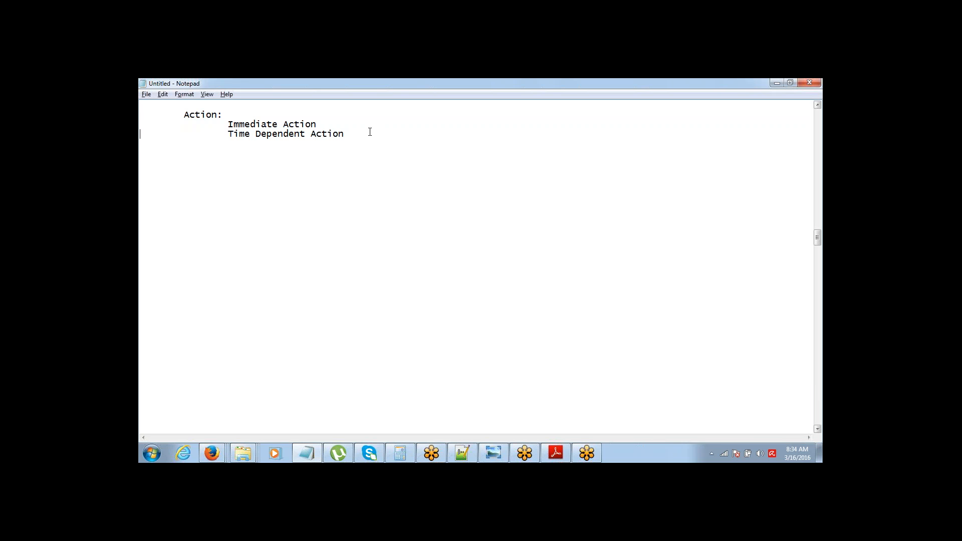
{"action": "key", "text": "shift+Down"}
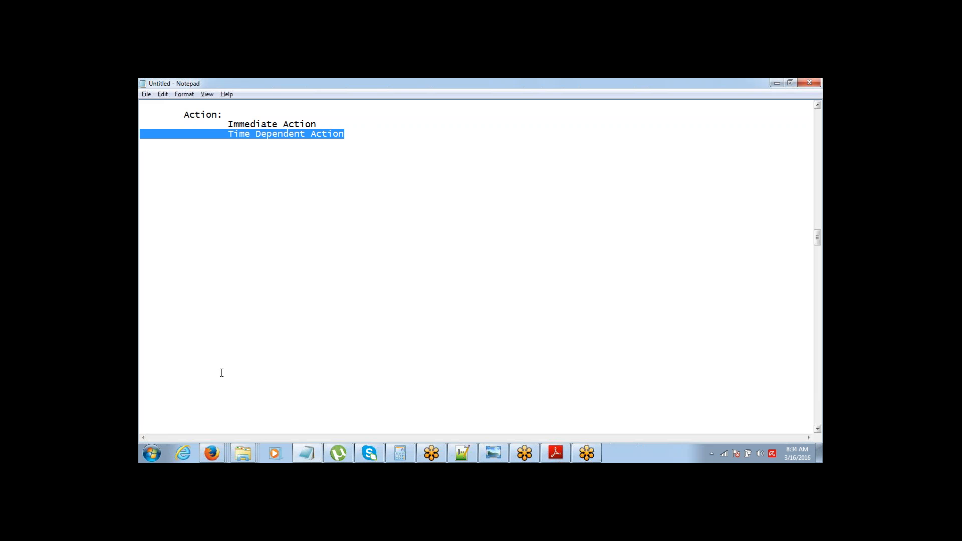
{"action": "mouse_move", "coordinate": [212, 452]}
{"action": "left_click", "coordinate": [423, 381]}
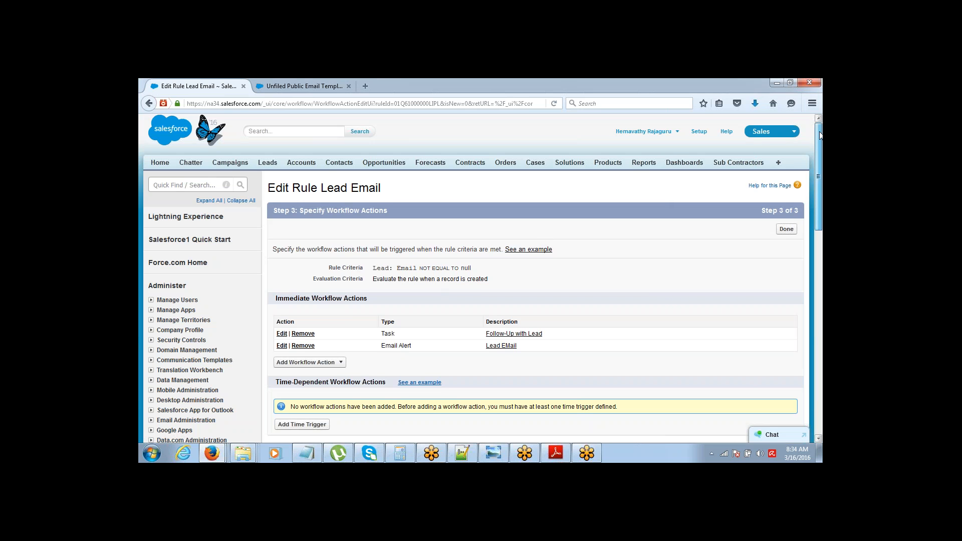
Step: Scroll down and highlight the Immediate and Time-Dependent Workflow Actions headings
{"action": "scroll", "coordinate": [819, 139], "scroll_direction": "down", "scroll_amount": 1}
{"action": "scroll", "coordinate": [819, 139], "scroll_direction": "down", "scroll_amount": 3}
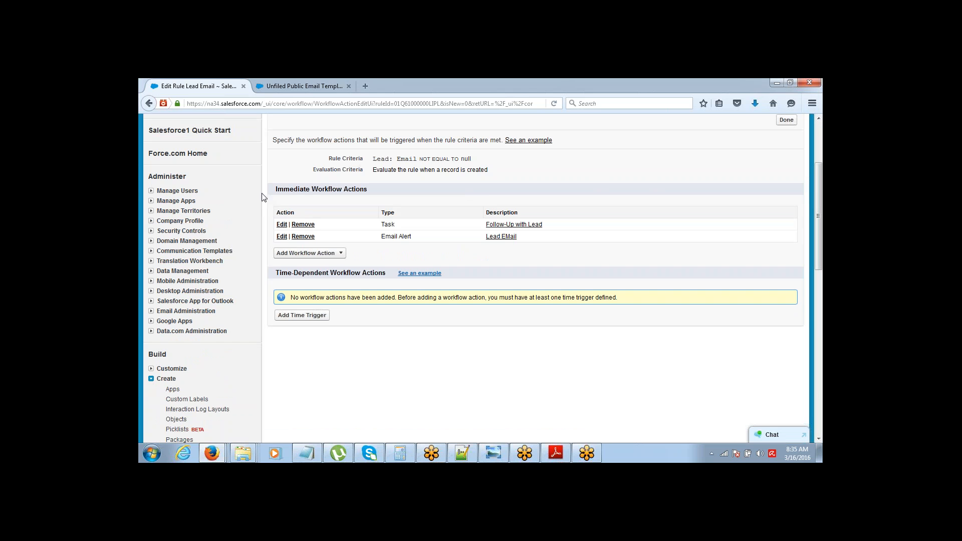
{"action": "left_click_drag", "start_coordinate": [276, 192], "coordinate": [368, 197]}
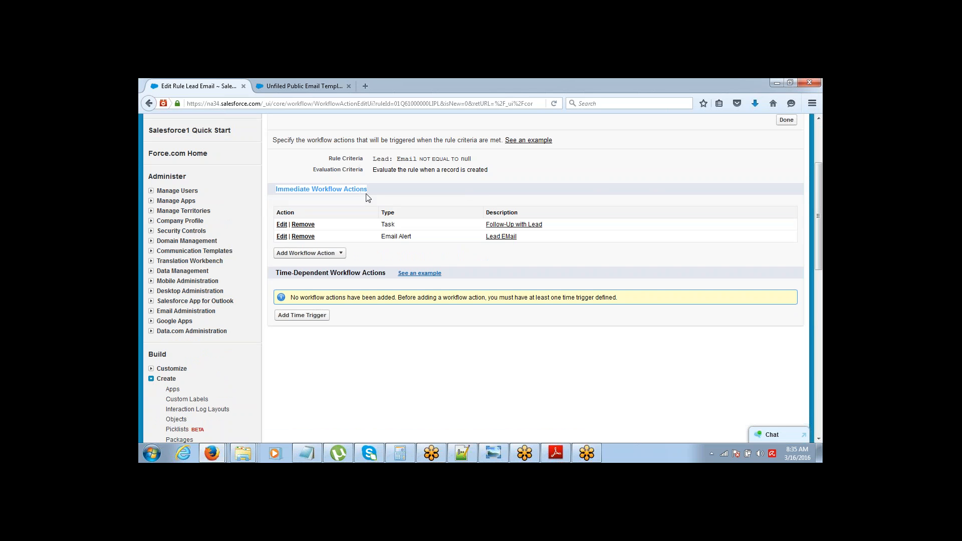
{"action": "left_click_drag", "start_coordinate": [277, 270], "coordinate": [392, 279]}
{"action": "left_click", "coordinate": [389, 279]}
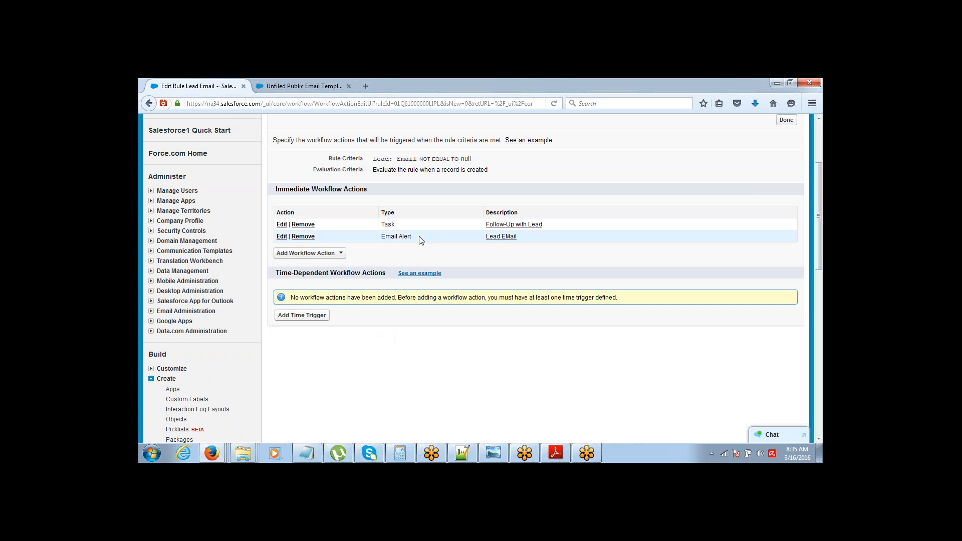
Step: Remove the Email Alert from the Lead Email rule's immediate actions
{"action": "left_click_drag", "start_coordinate": [419, 238], "coordinate": [379, 238]}
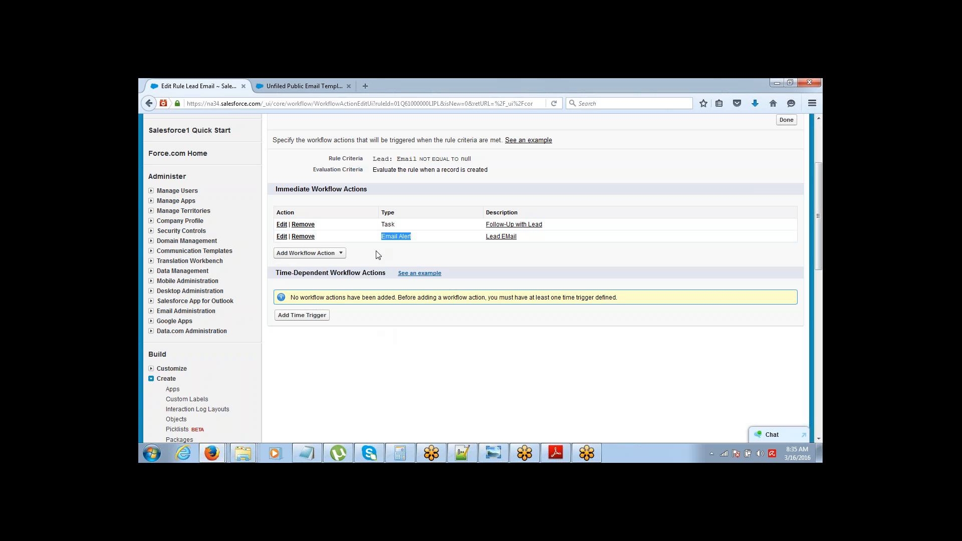
{"action": "left_click_drag", "start_coordinate": [276, 238], "coordinate": [321, 241]}
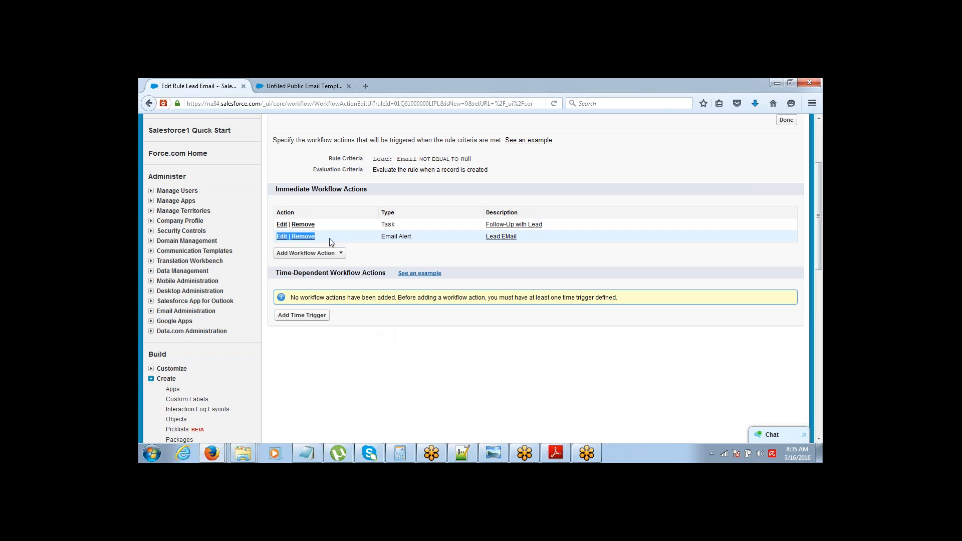
{"action": "left_click", "coordinate": [329, 239]}
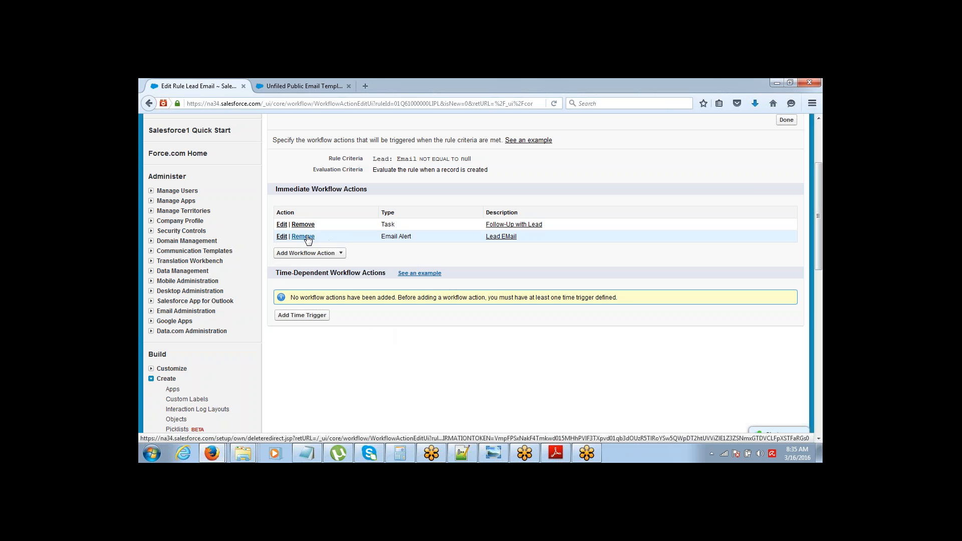
{"action": "left_click", "coordinate": [308, 237]}
{"action": "left_click", "coordinate": [464, 256]}
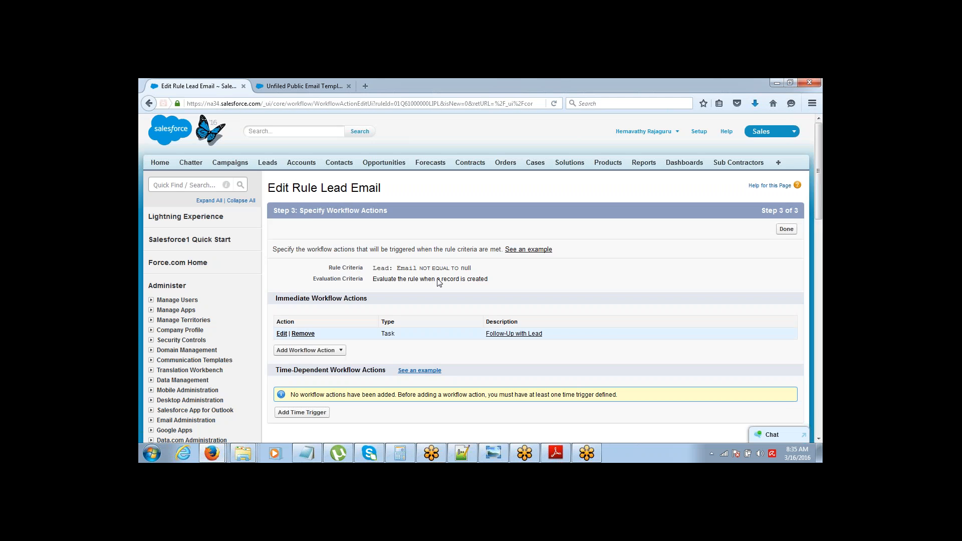
{"action": "scroll", "coordinate": [377, 205], "scroll_direction": "down", "scroll_amount": 4}
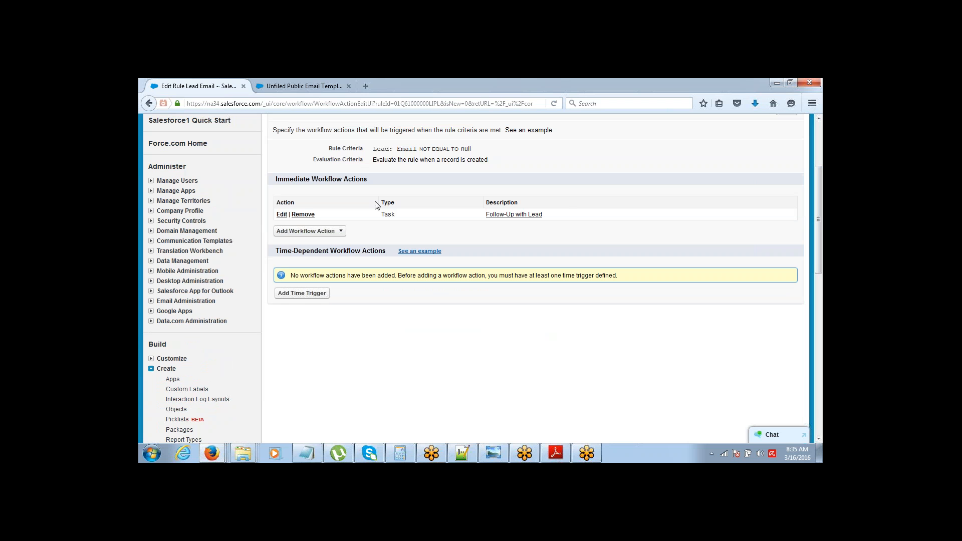
Step: Add a time trigger set to 1 Days After Rule Trigger Date
{"action": "left_click", "coordinate": [301, 296]}
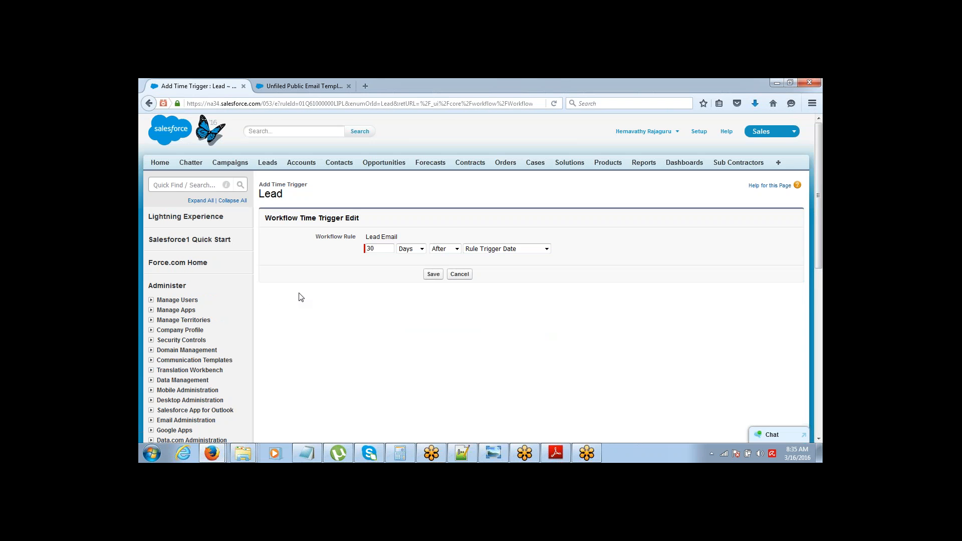
{"action": "left_click", "coordinate": [373, 249]}
{"action": "double_click", "coordinate": [371, 249]}
{"action": "type", "text": "1"}
{"action": "left_click", "coordinate": [434, 275]}
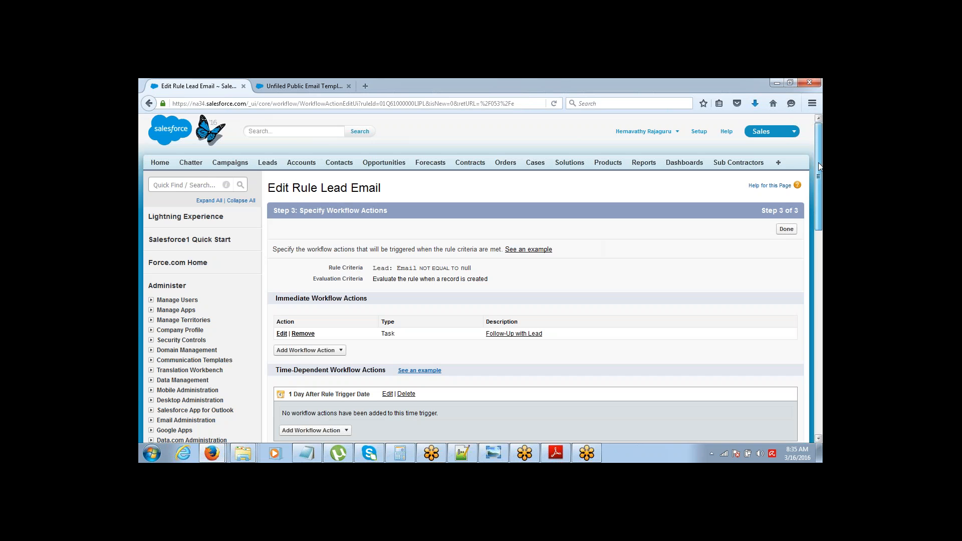
Step: Start a new email alert for the one-day trigger
{"action": "left_click_drag", "start_coordinate": [819, 162], "coordinate": [814, 210]}
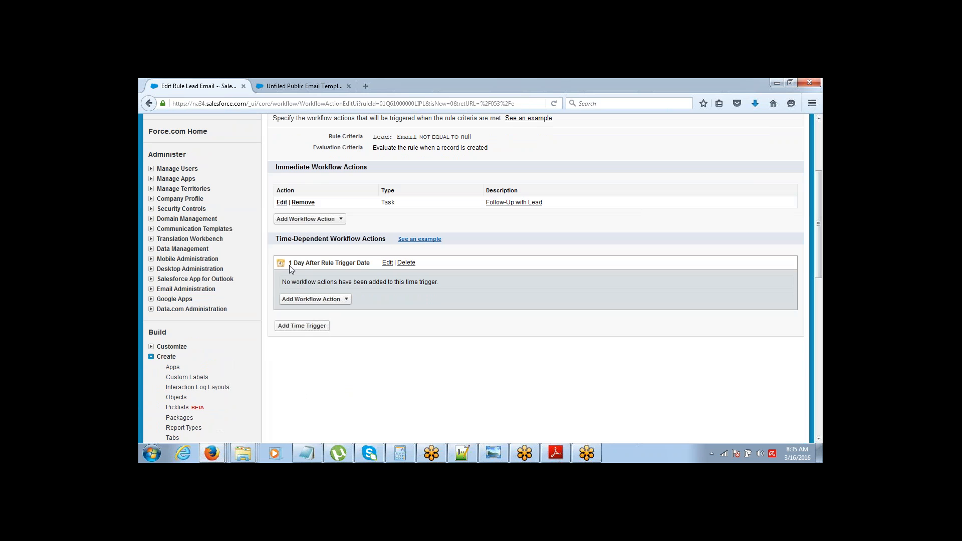
{"action": "left_click_drag", "start_coordinate": [292, 262], "coordinate": [334, 262]}
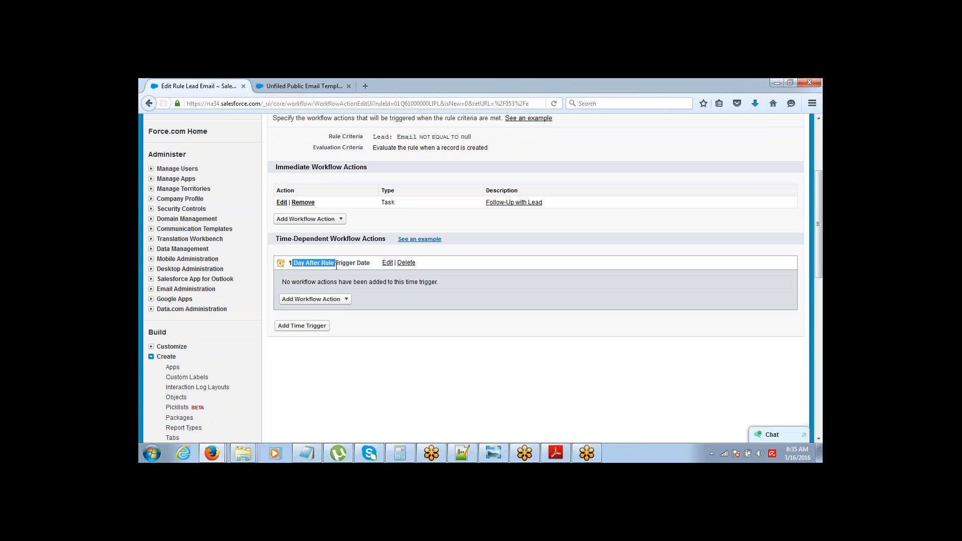
{"action": "left_click", "coordinate": [315, 299]}
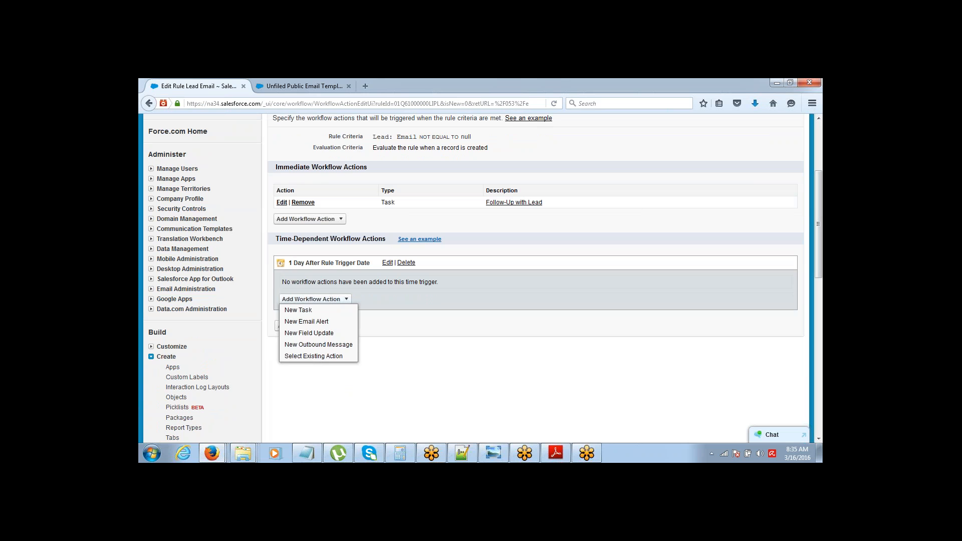
{"action": "left_click", "coordinate": [318, 320]}
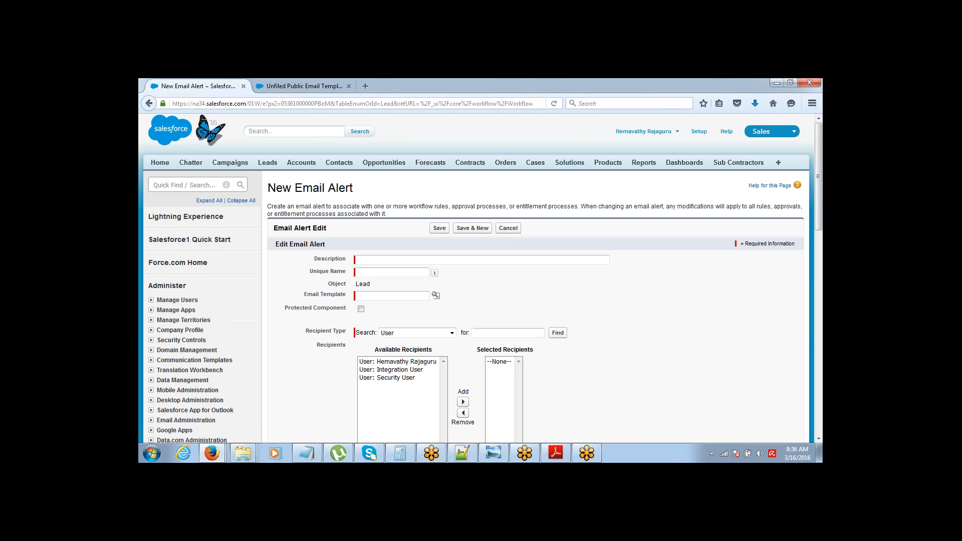
Step: Describe the alert as Lead EMail using the Marketing: Product Inquiry Response template
{"action": "left_click", "coordinate": [376, 262]}
{"action": "type", "text": "Lea"}
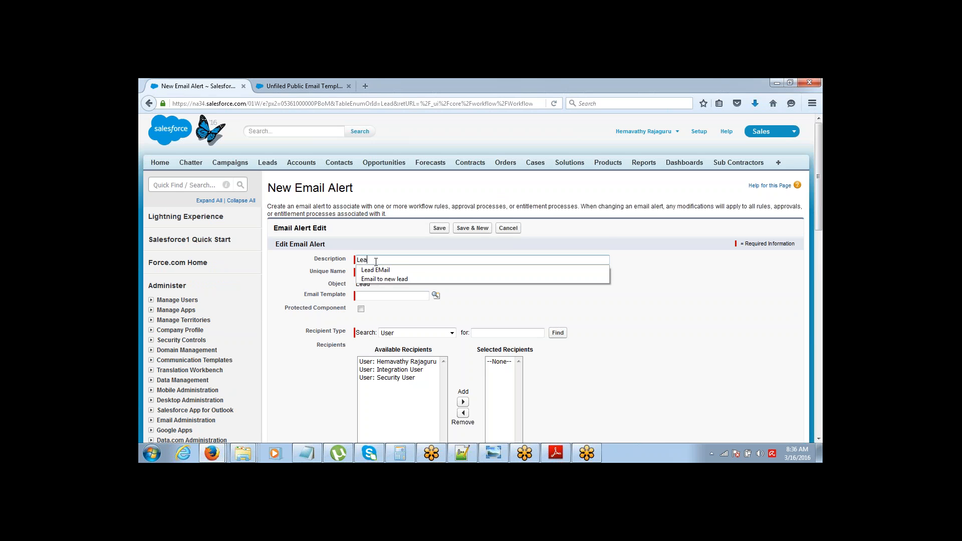
{"action": "left_click", "coordinate": [375, 270]}
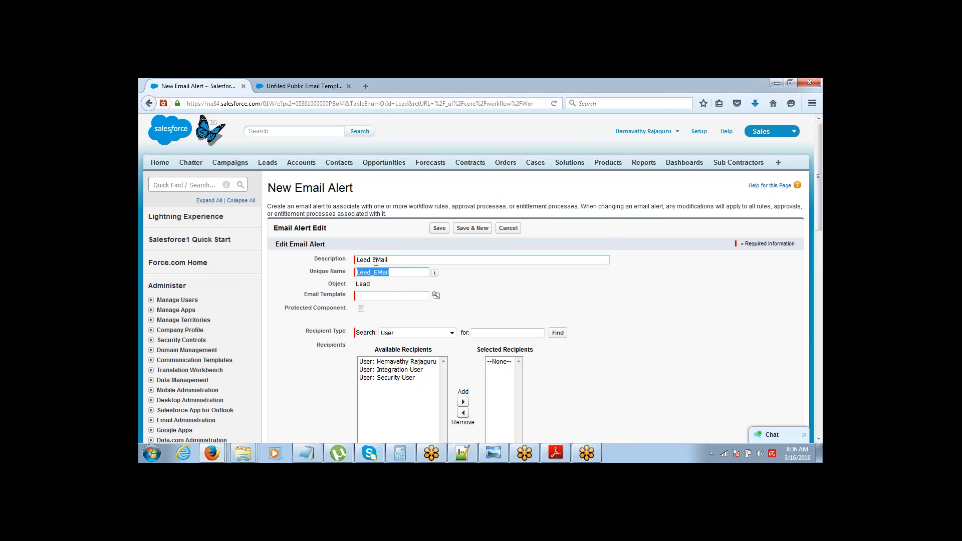
{"action": "left_click", "coordinate": [436, 297]}
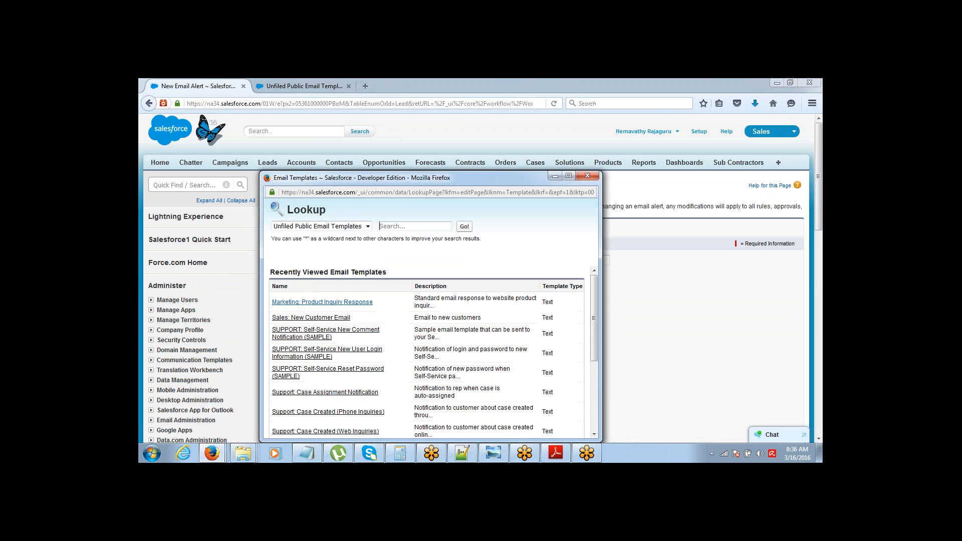
{"action": "left_click", "coordinate": [303, 304]}
Step: Send the alert to the lead's Email field and save it with unique name Lead_EMail2
{"action": "left_click", "coordinate": [428, 332]}
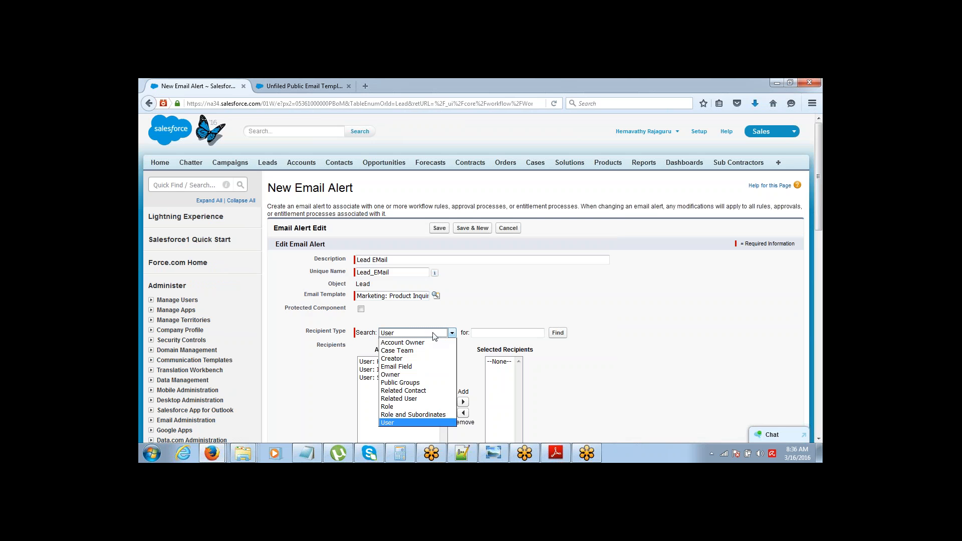
{"action": "left_click", "coordinate": [425, 371]}
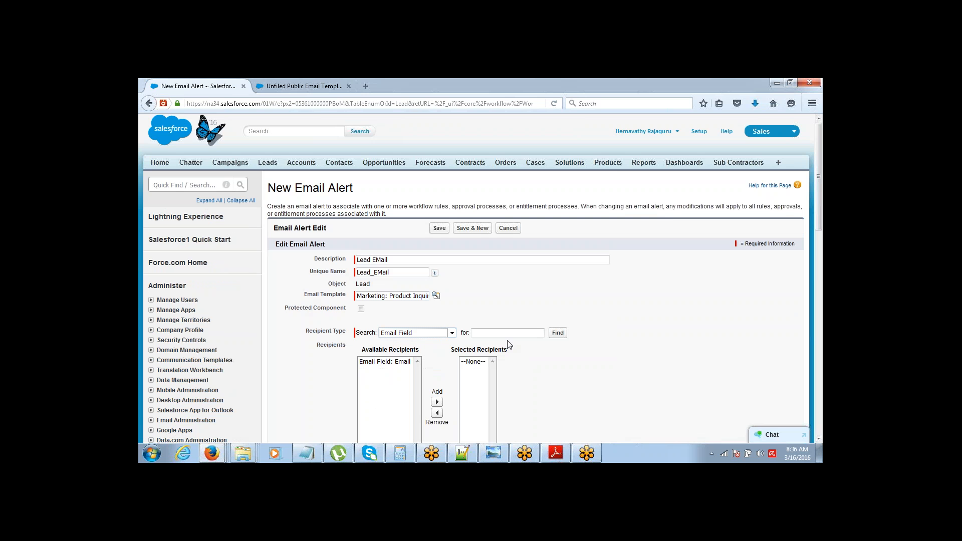
{"action": "left_click", "coordinate": [397, 362]}
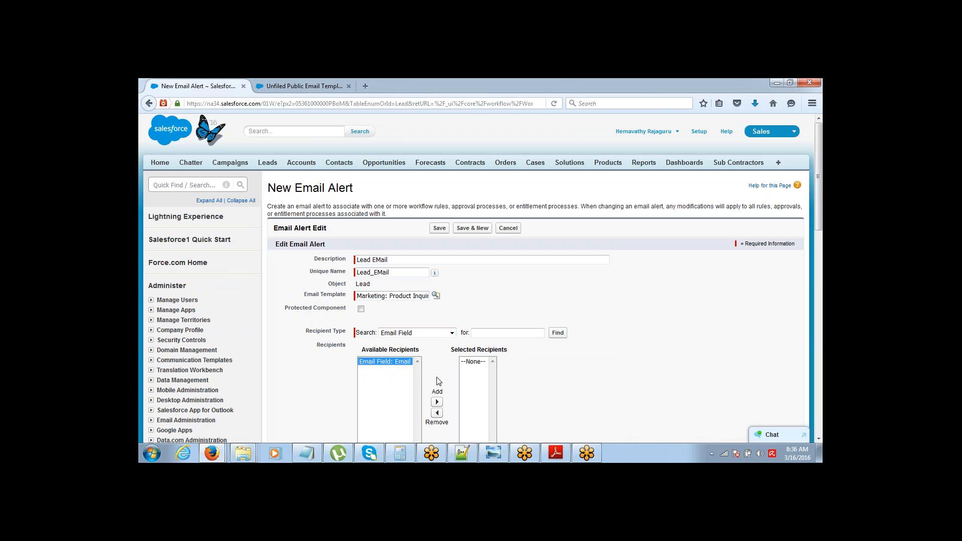
{"action": "left_click", "coordinate": [437, 401]}
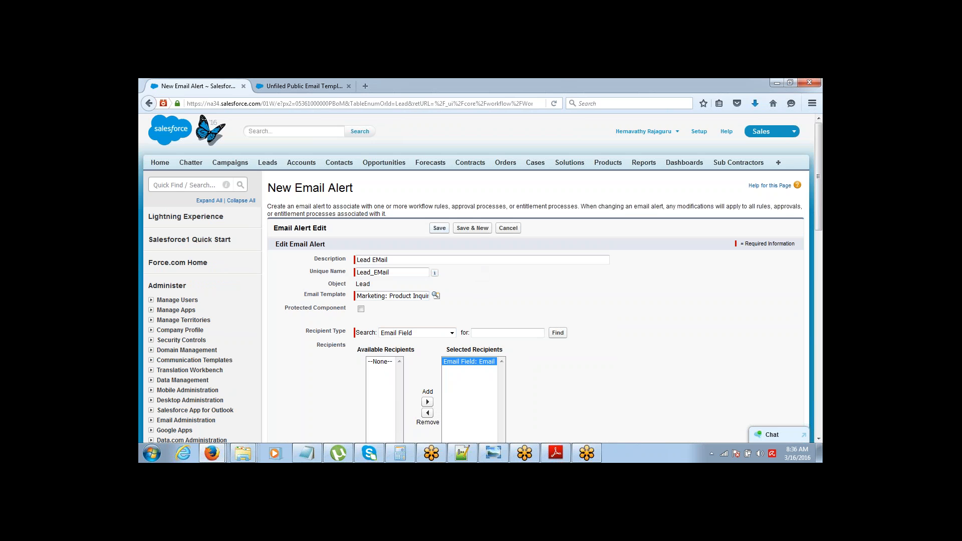
{"action": "left_click", "coordinate": [440, 228]}
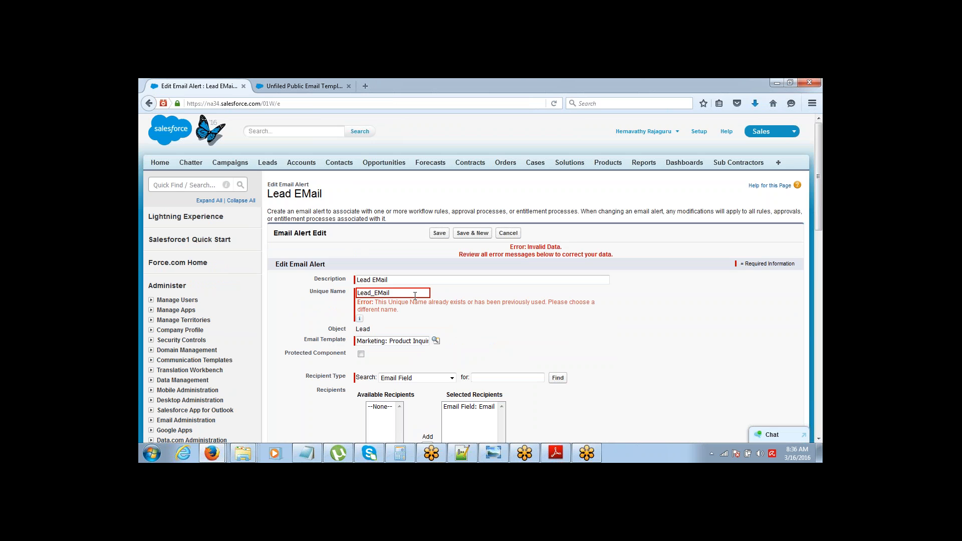
{"action": "left_click", "coordinate": [415, 295]}
{"action": "type", "text": "2"}
{"action": "left_click", "coordinate": [439, 233]}
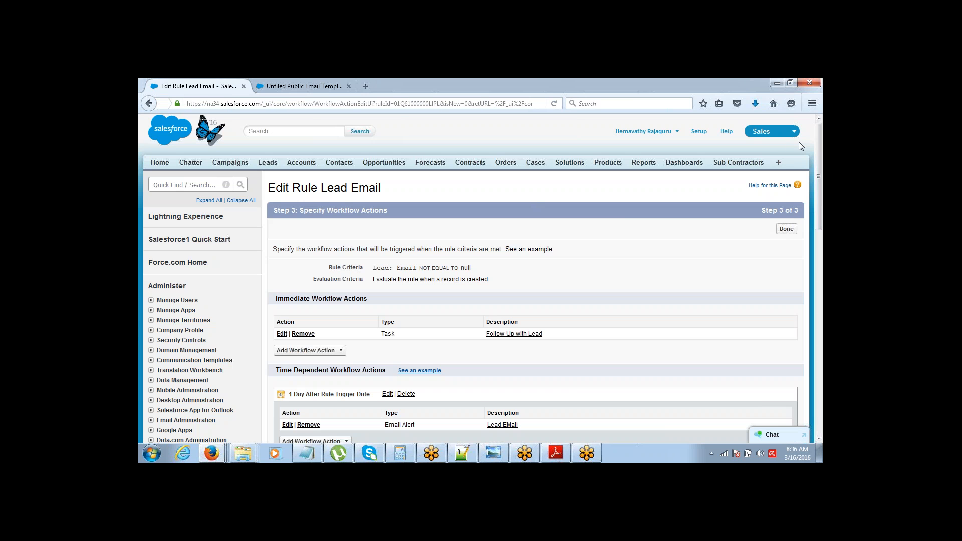
Step: Highlight the Immediate Workflow Actions heading, Follow-Up task row and Time-Dependent heading
{"action": "left_click_drag", "start_coordinate": [821, 142], "coordinate": [819, 173]}
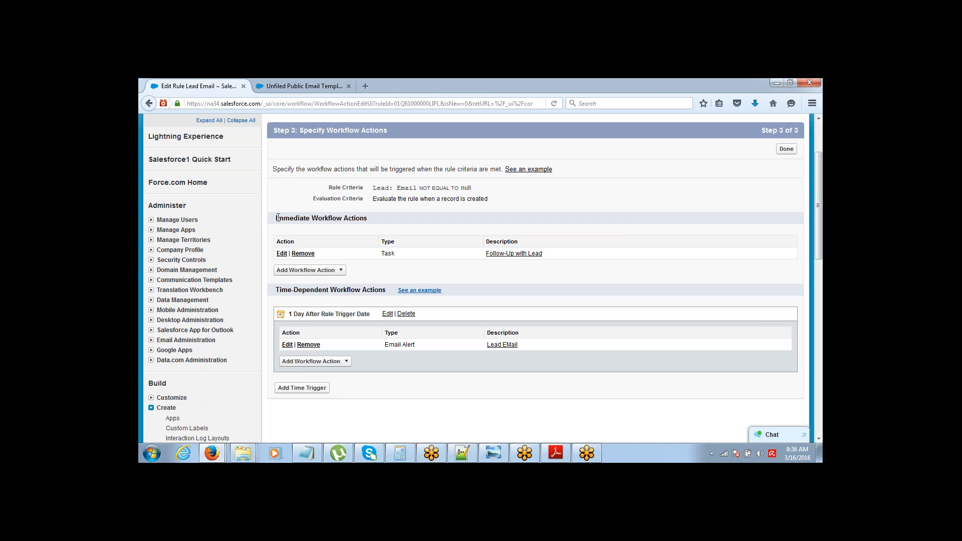
{"action": "left_click_drag", "start_coordinate": [276, 219], "coordinate": [365, 219]}
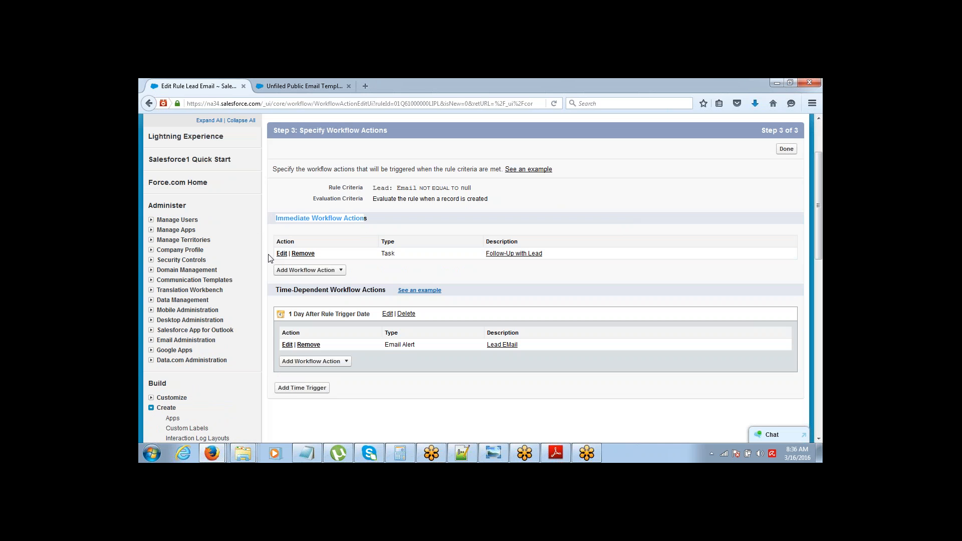
{"action": "left_click_drag", "start_coordinate": [271, 255], "coordinate": [345, 261]}
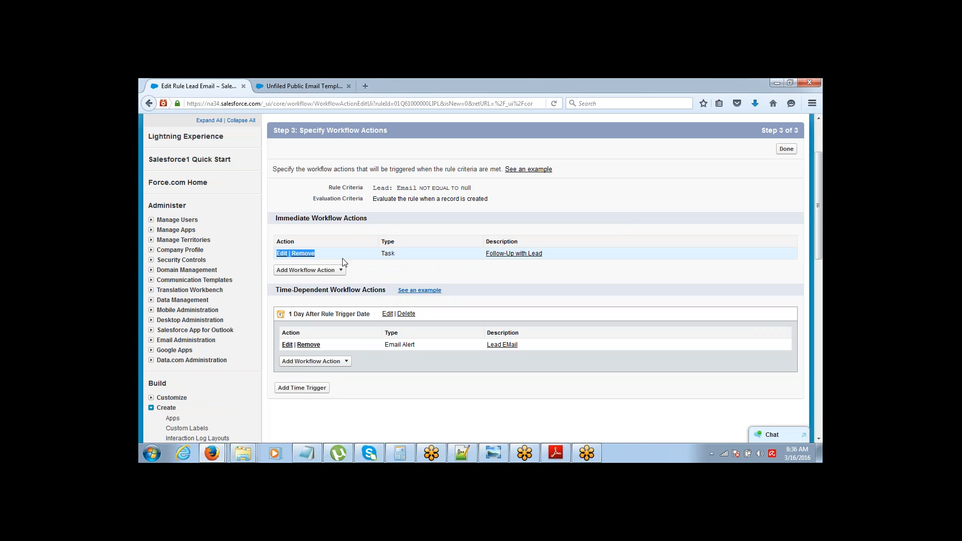
{"action": "left_click", "coordinate": [279, 299]}
{"action": "left_click_drag", "start_coordinate": [277, 294], "coordinate": [331, 299]}
{"action": "left_click", "coordinate": [331, 299]}
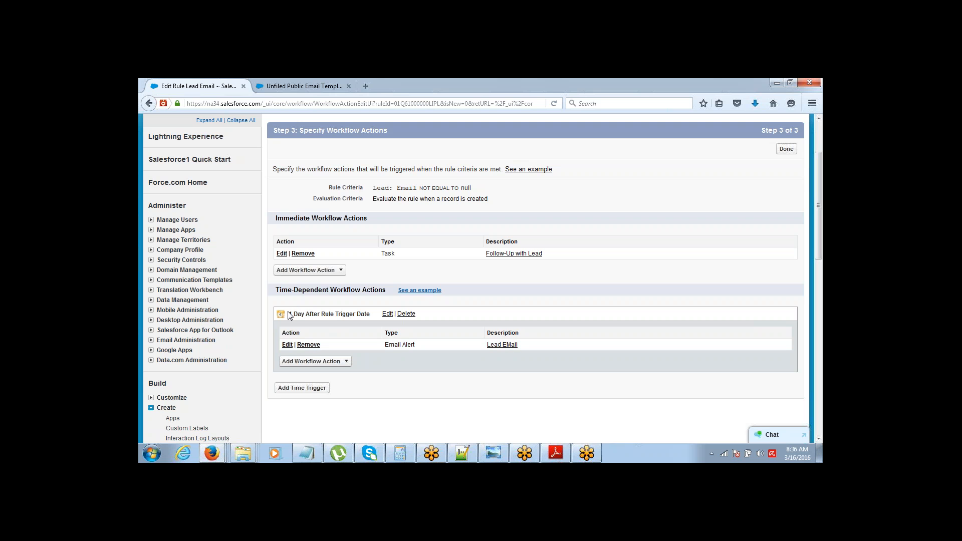
Step: Highlight the 1 Day After Rule trigger label, then switch to the Notepad notes
{"action": "left_click_drag", "start_coordinate": [289, 314], "coordinate": [350, 312]}
{"action": "left_click", "coordinate": [350, 313]}
{"action": "left_click_drag", "start_coordinate": [289, 314], "coordinate": [340, 315]}
{"action": "left_click", "coordinate": [337, 315]}
{"action": "left_click", "coordinate": [309, 453]}
{"action": "left_click", "coordinate": [352, 134]}
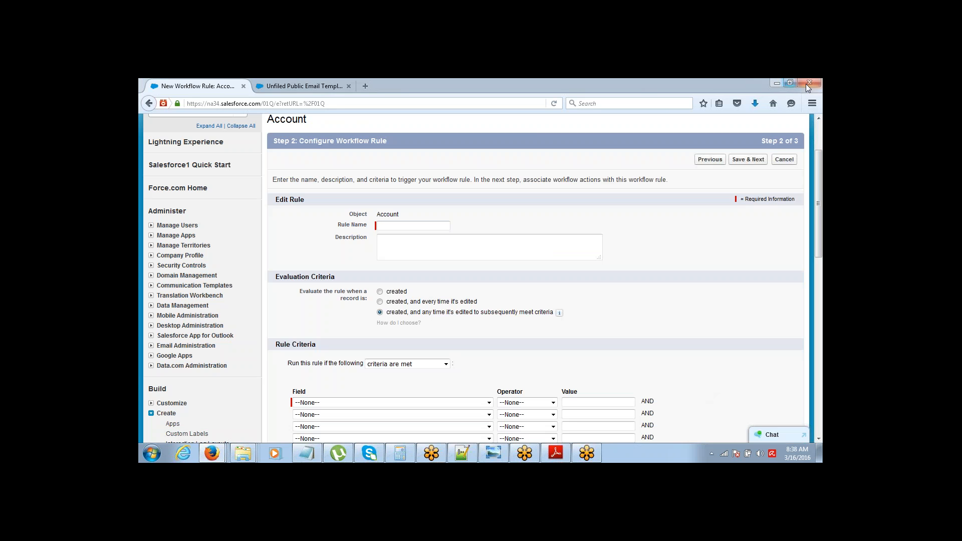
Step: Toggle the Account rule's evaluation criteria between 'created' and 'created, and every time it's edited'
{"action": "left_click", "coordinate": [391, 291]}
{"action": "double_click", "coordinate": [395, 302]}
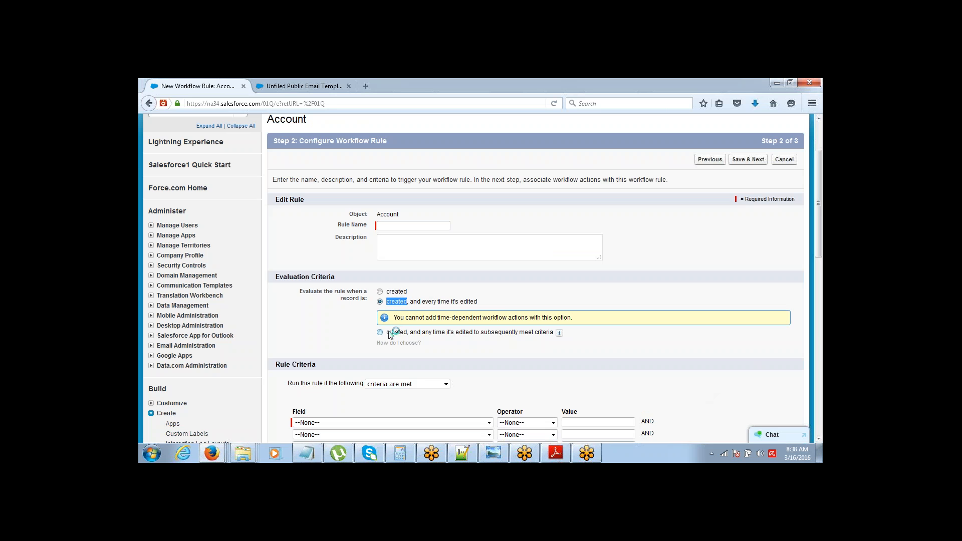
{"action": "left_click_drag", "start_coordinate": [389, 332], "coordinate": [473, 341]}
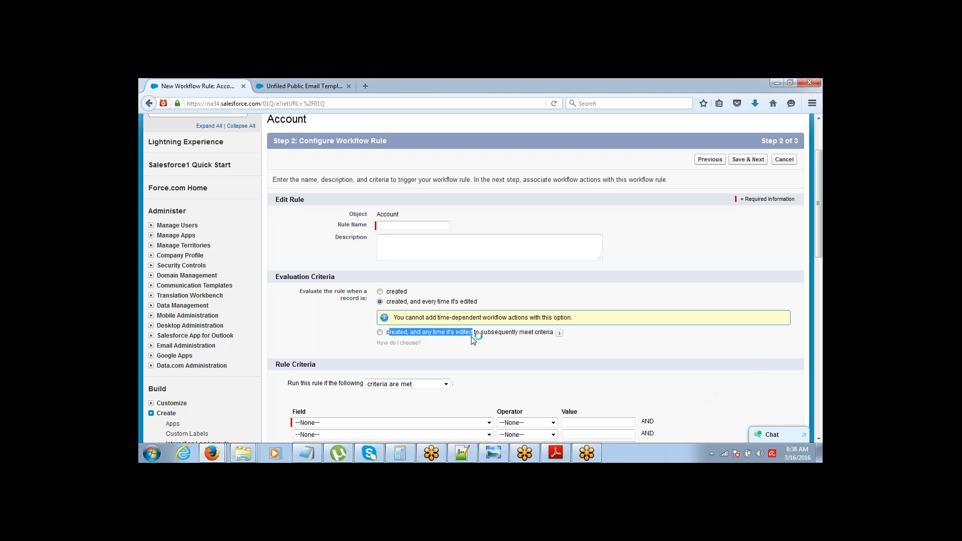
{"action": "double_click", "coordinate": [390, 291]}
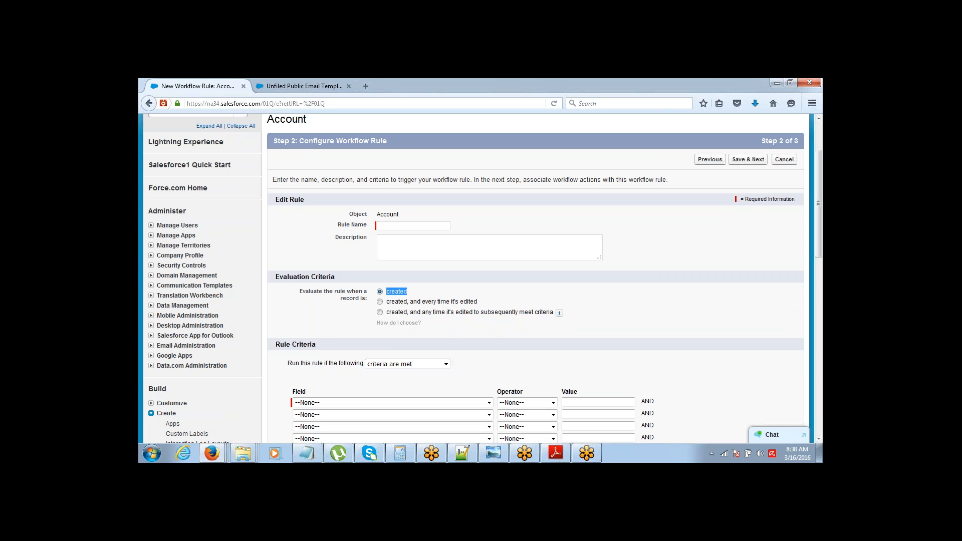
{"action": "left_click", "coordinate": [414, 302]}
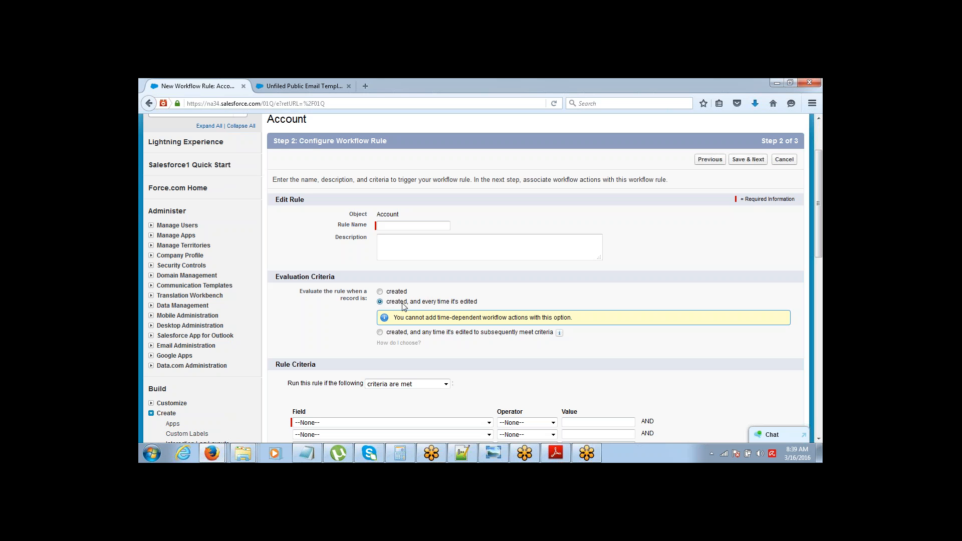
Step: Choose the 'created, and any time it's edited to subsequently meet criteria' evaluation option, emphasizing its wording
{"action": "left_click_drag", "start_coordinate": [387, 303], "coordinate": [488, 303]}
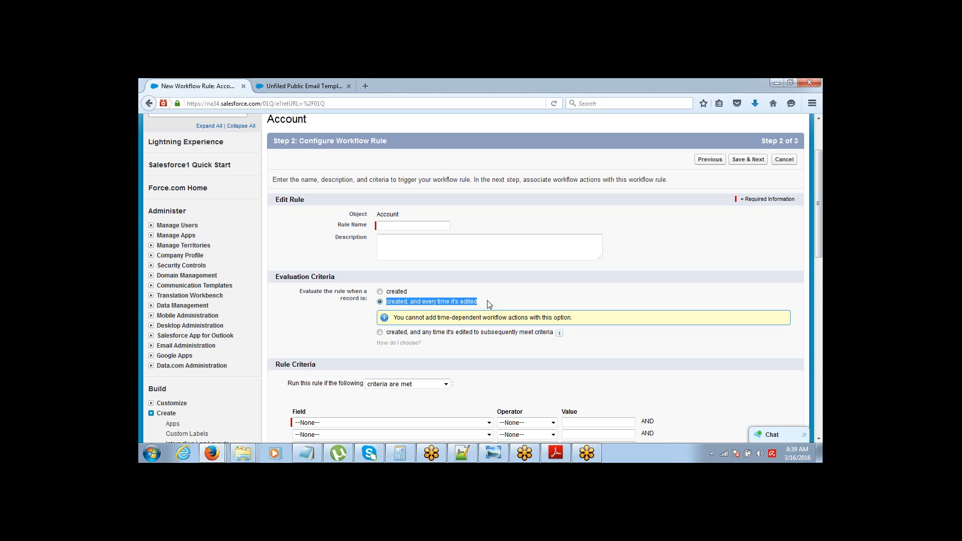
{"action": "left_click", "coordinate": [381, 332]}
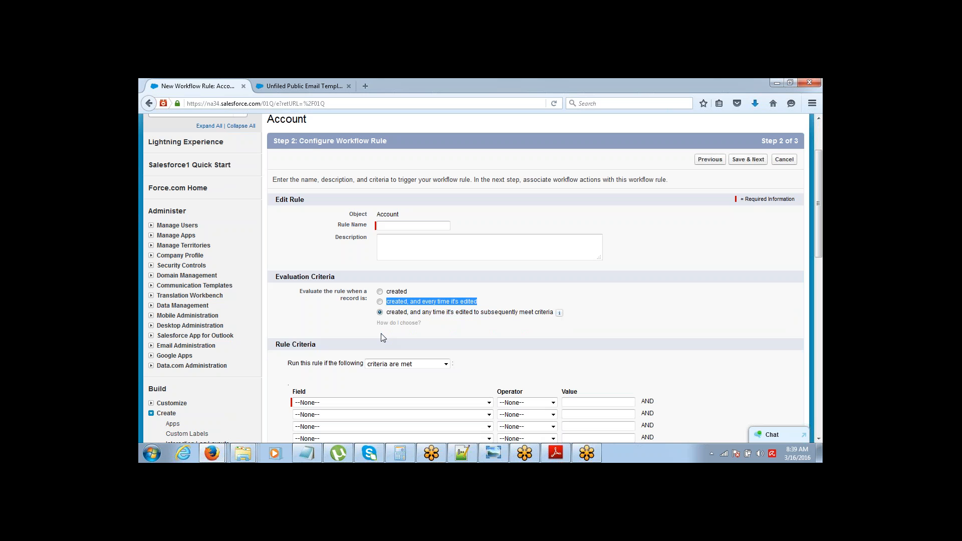
{"action": "left_click_drag", "start_coordinate": [425, 312], "coordinate": [473, 316]}
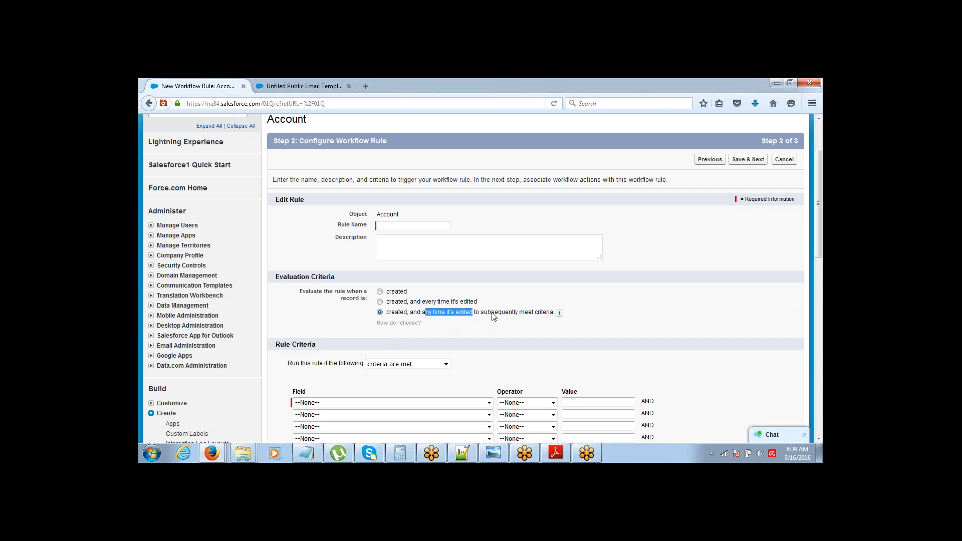
{"action": "double_click", "coordinate": [494, 317]}
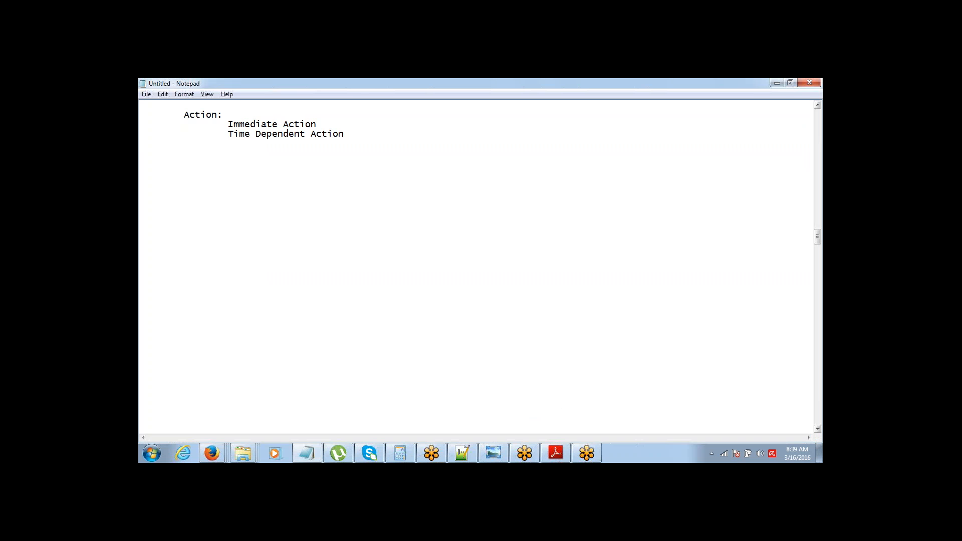
Step: Add the note lines 'Laed No Email' and 'Edit put Email', select them, and return to Salesforce
{"action": "type", "text": "Laed No Email"}
{"action": "key", "text": "Return"}
{"action": "type", "text": "Edit put Email"}
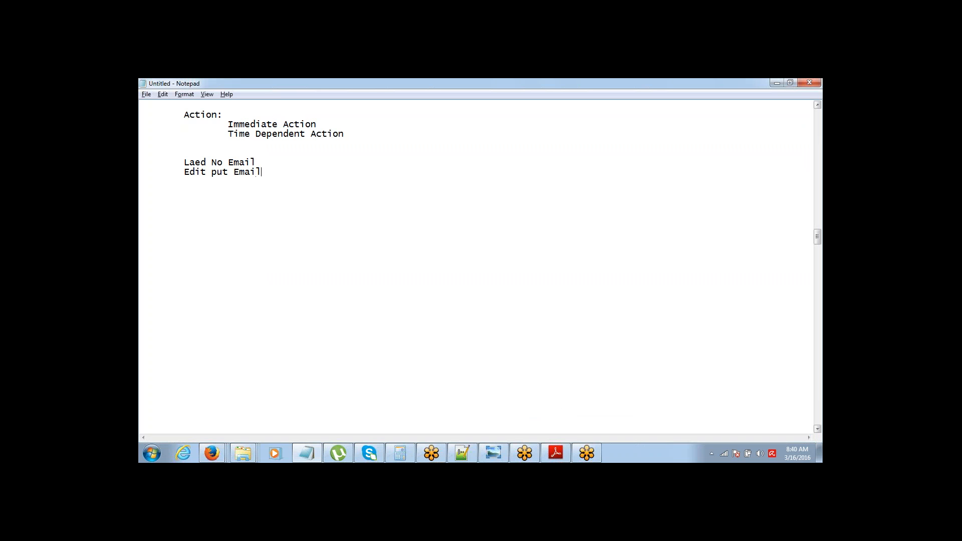
{"action": "key", "text": "ctrl+shift+Left"}
{"action": "key", "text": "ctrl+shift+Left"}
{"action": "key", "text": "ctrl+shift+Left"}
{"action": "key", "text": "shift+Up"}
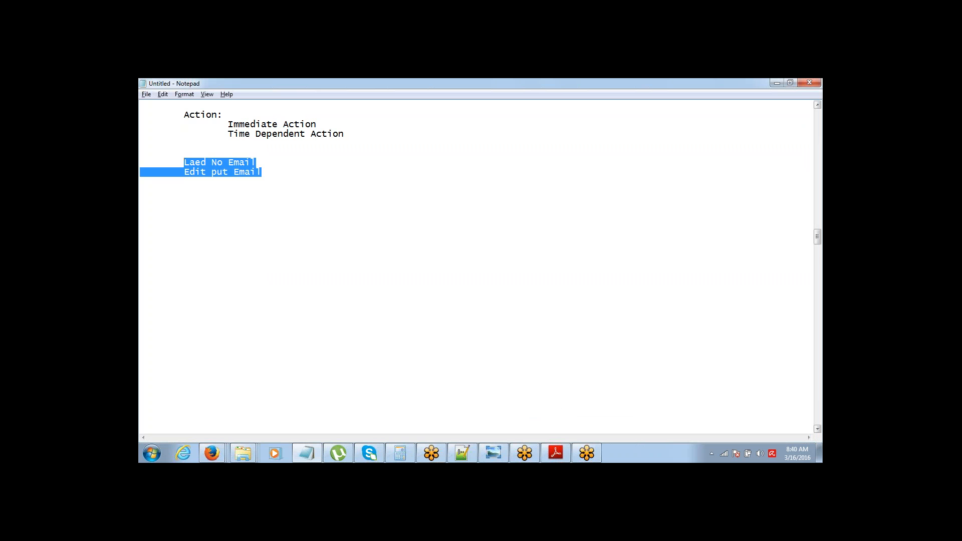
{"action": "key", "text": "Home"}
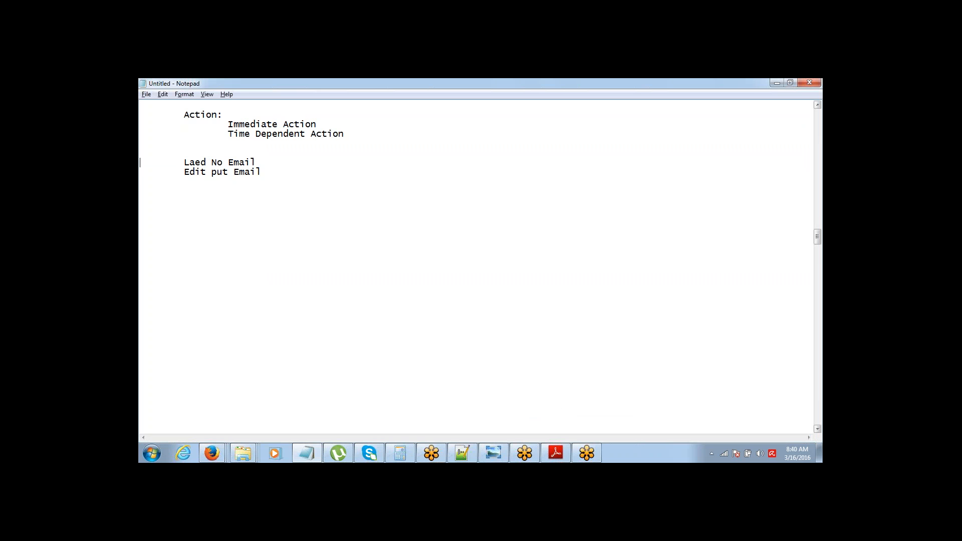
{"action": "key", "text": "shift+Down"}
{"action": "key", "text": "shift+Down"}
{"action": "key", "text": "alt+Tab"}
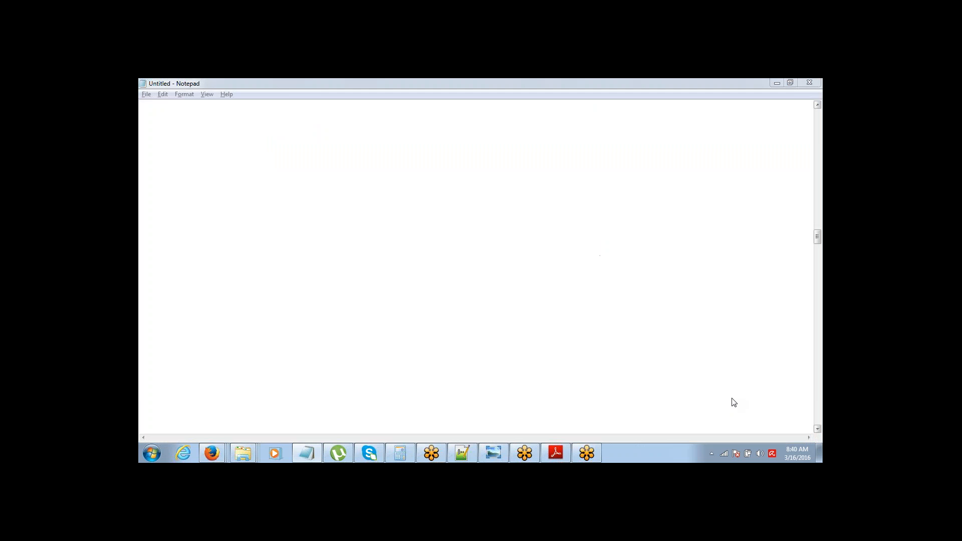
Step: Type the heading 'Approval Processs:' at the top of the empty Notepad page
{"action": "left_click", "coordinate": [760, 90]}
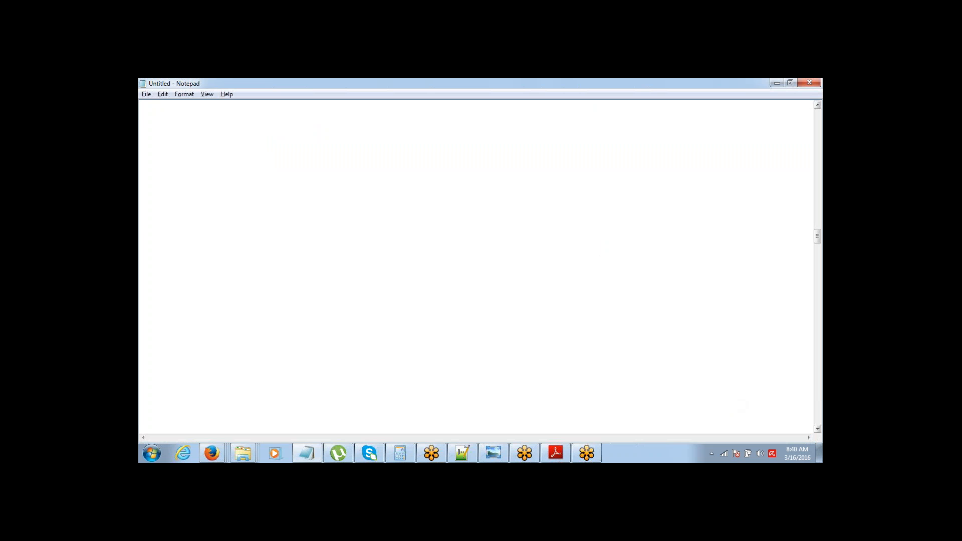
{"action": "type", "text": "App"}
{"action": "type", "text": "roval Proce"}
{"action": "type", "text": "sss:"}
Step: List indented steps Criteria, Approval initiated, Request Goes to APprover, and APprover APproves or Rejects
{"action": "type", "text": "Co"}
{"action": "key", "text": "BackSpace"}
{"action": "type", "text": "riteria"}
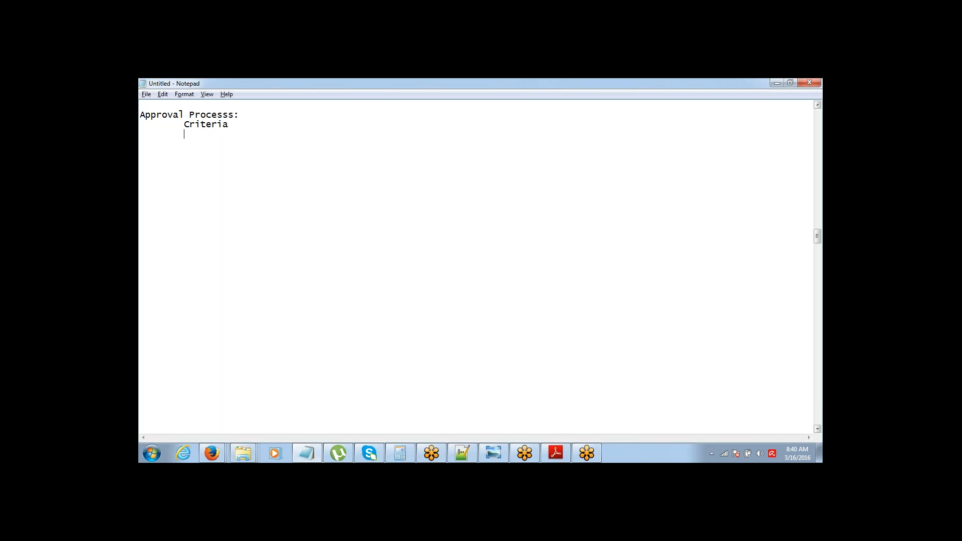
{"action": "key", "text": "Return"}
{"action": "key", "text": "Tab"}
{"action": "type", "text": "Approval initiated"}
{"action": "key", "text": "Return"}
{"action": "key", "text": "Tab"}
{"action": "type", "text": "Appro"}
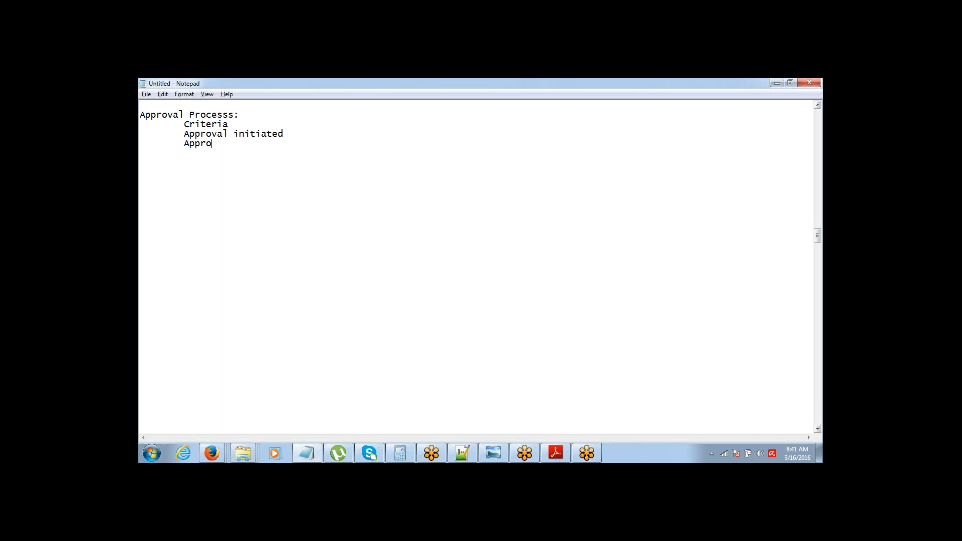
{"action": "type", "text": "val Request Goes to APprover \t"}
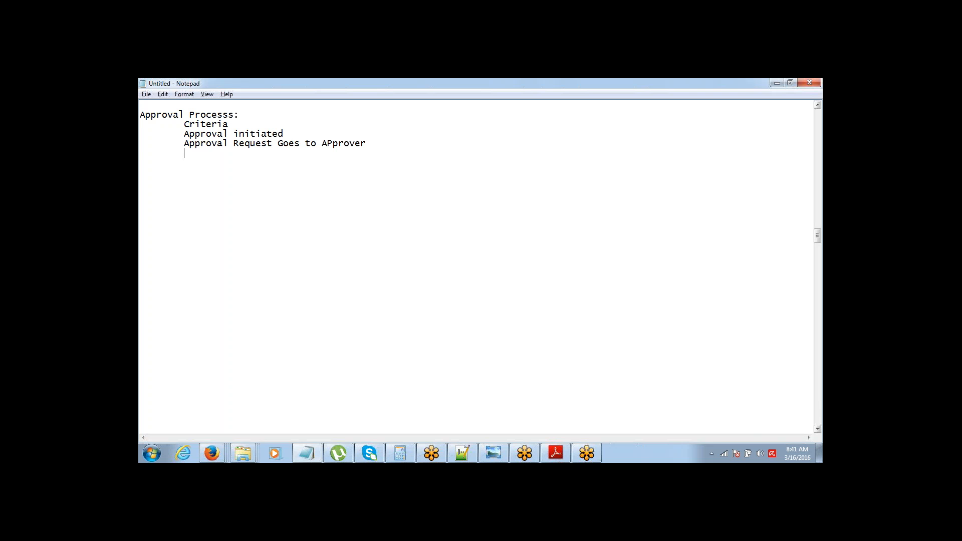
{"action": "type", "text": "APprover APproves or Reject"}
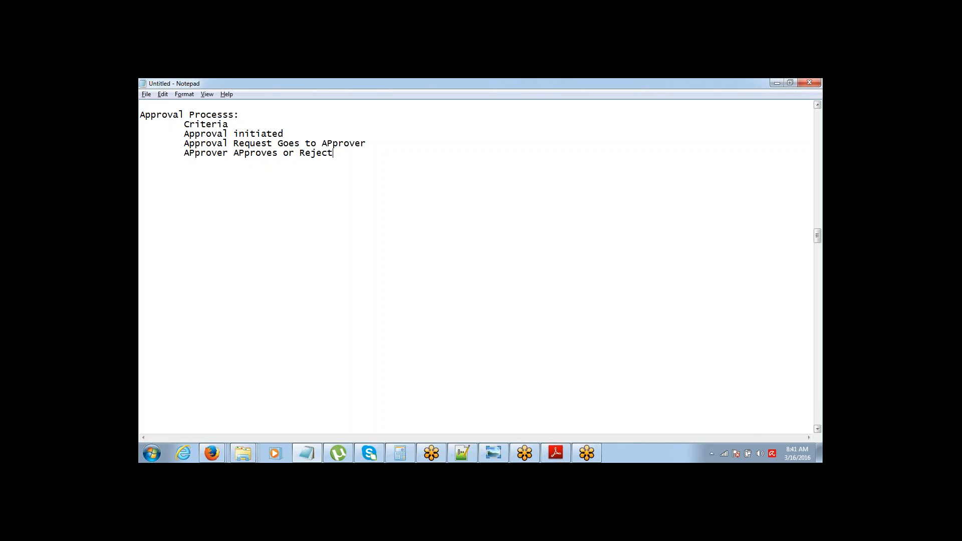
{"action": "type", "text": "s the Reques"}
{"action": "type", "text": "t"}
Step: Add the final step 'Record gets Approved or Rejected based on Approver's Action'
{"action": "key", "text": "Return"}
{"action": "key", "text": "Tab"}
{"action": "type", "text": "A"}
{"action": "key", "text": "BackSpace"}
{"action": "type", "text": "Record"}
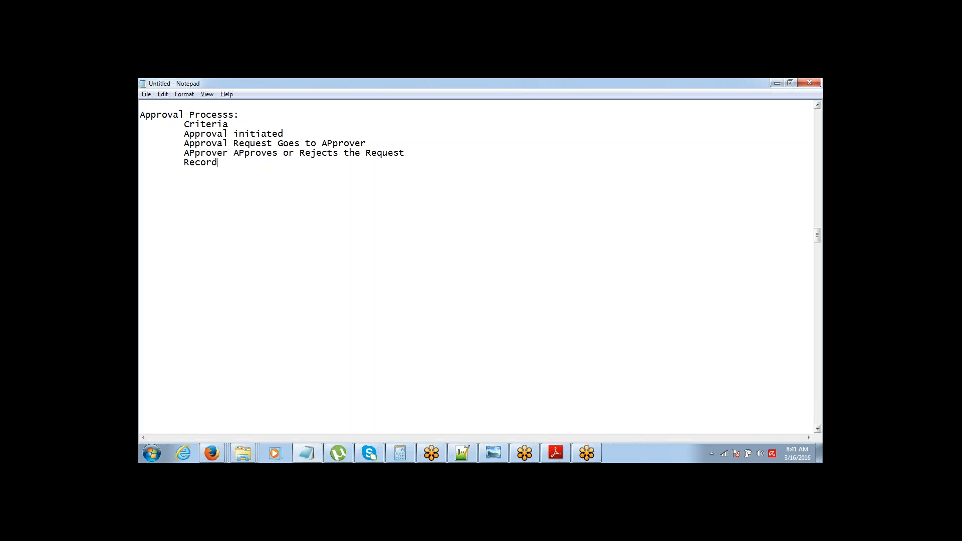
{"action": "type", "text": " gets Approved or Rej"}
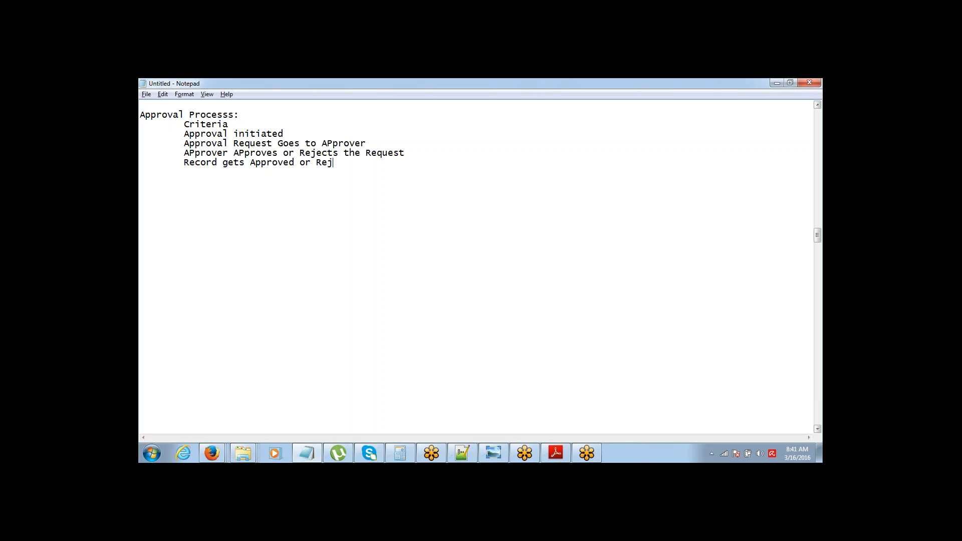
{"action": "type", "text": "ected based on"}
{"action": "type", "text": "Approver"}
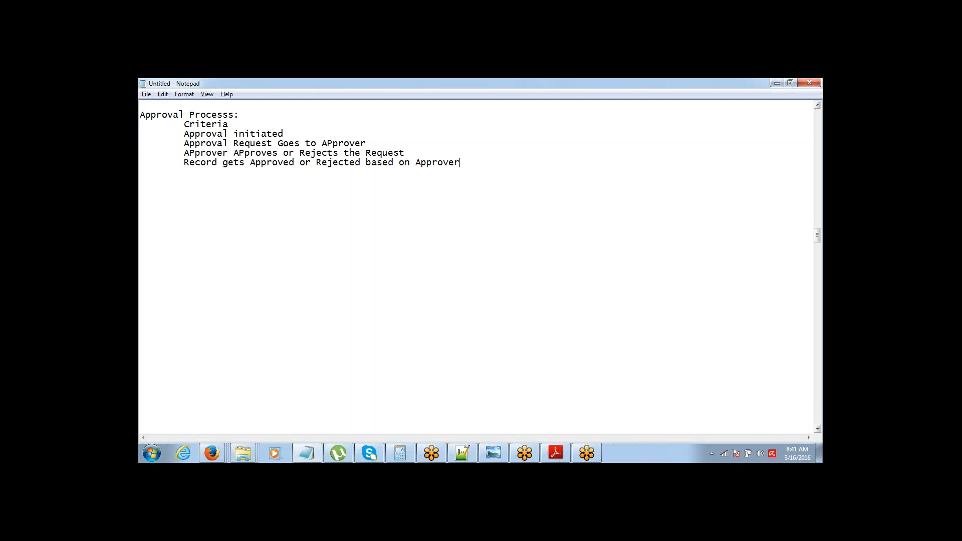
{"action": "type", "text": "'s Action"}
Step: Change the first step to read 'Record Criteria'
{"action": "key", "text": "Home"}
{"action": "key", "text": "Up"}
{"action": "key", "text": "Up"}
{"action": "key", "text": "Up"}
{"action": "key", "text": "Up"}
{"action": "key", "text": "Tab"}
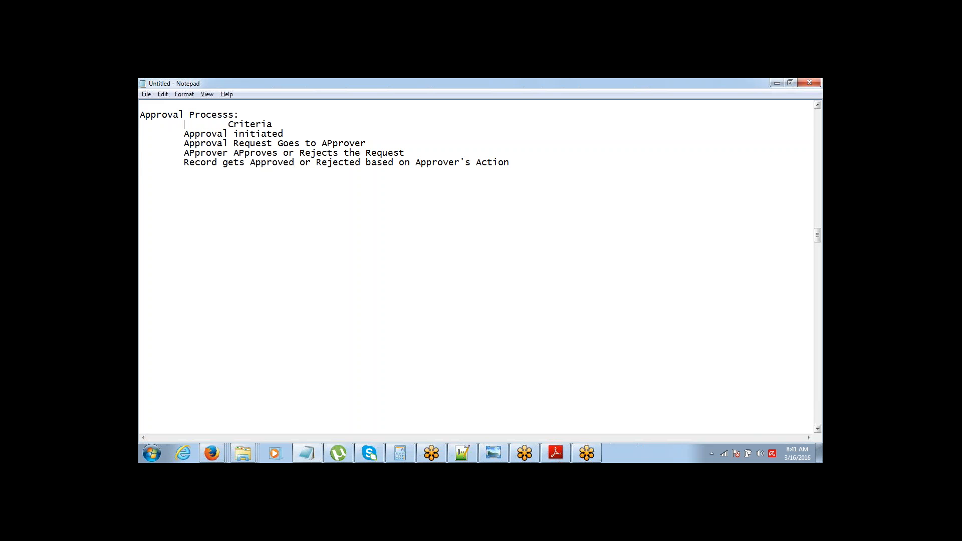
{"action": "type", "text": "Record"}
{"action": "key", "text": "Delete"}
Step: Prefix the last approval step with 'Finally'
{"action": "key", "text": "shift+End"}
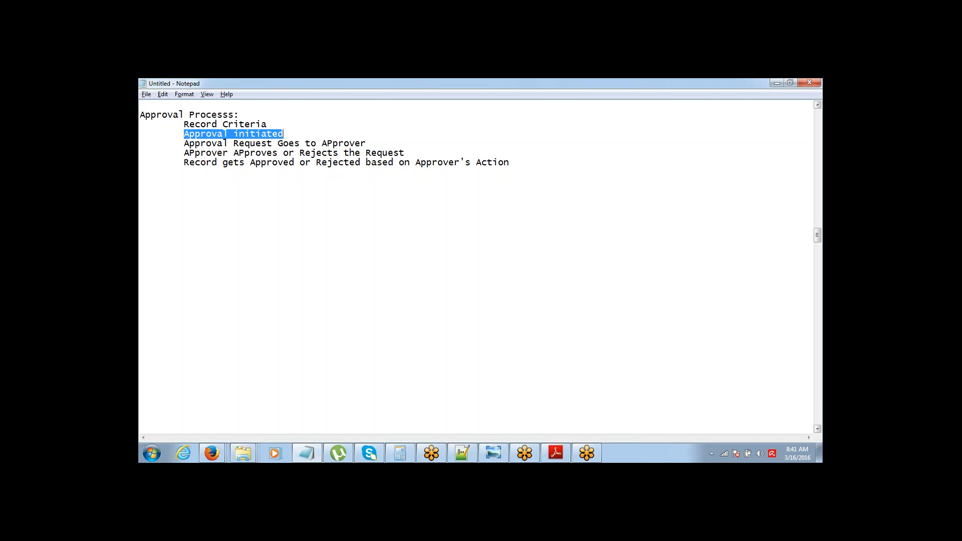
{"action": "key", "text": "Down"}
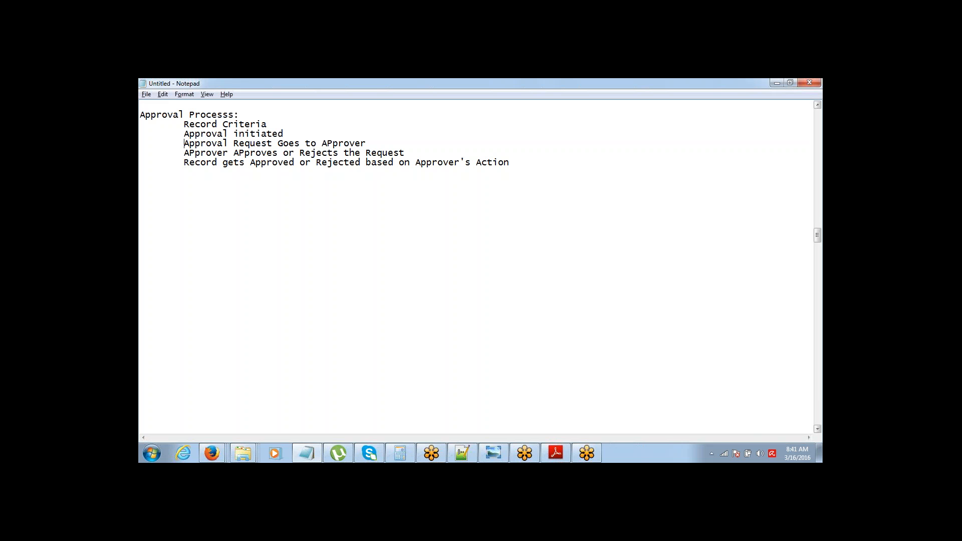
{"action": "key", "text": "shift+End"}
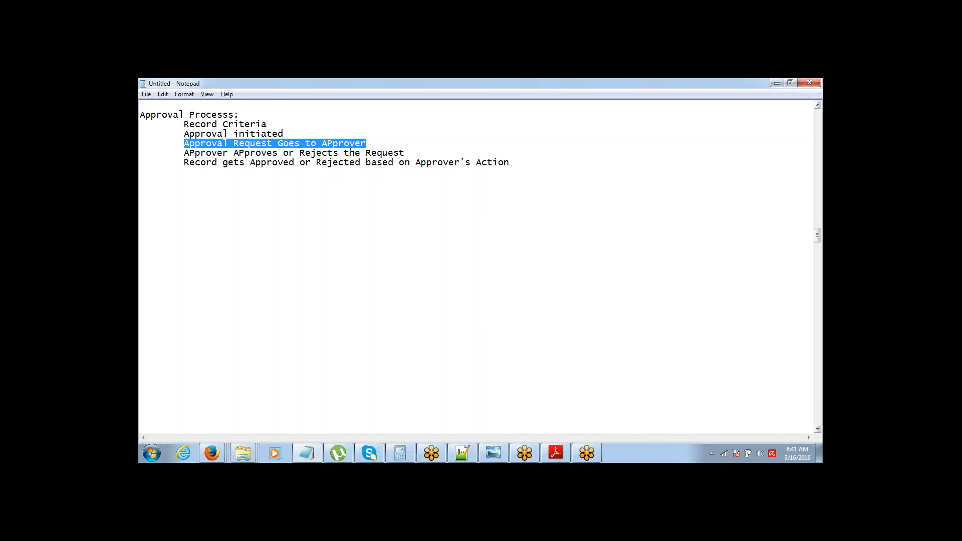
{"action": "key", "text": "Down"}
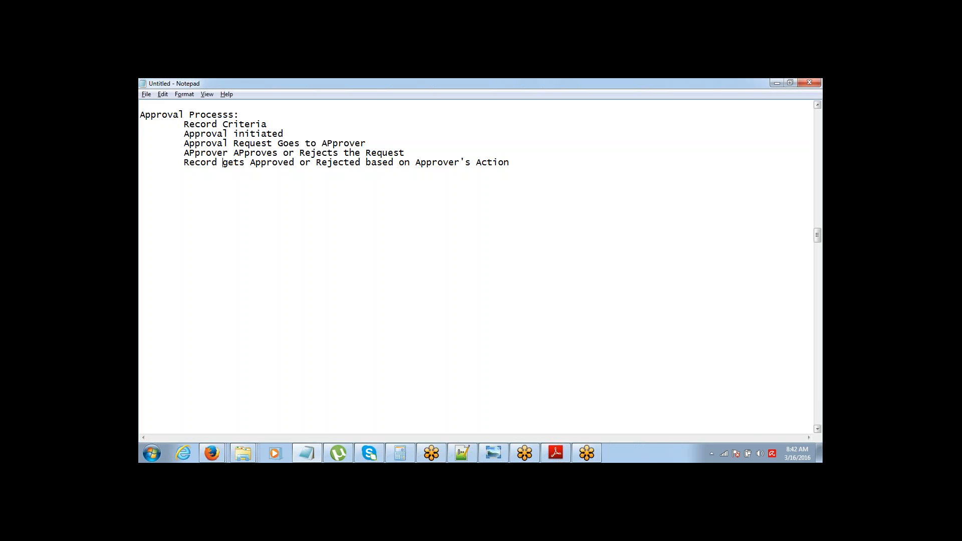
{"action": "type", "text": "Finally"}
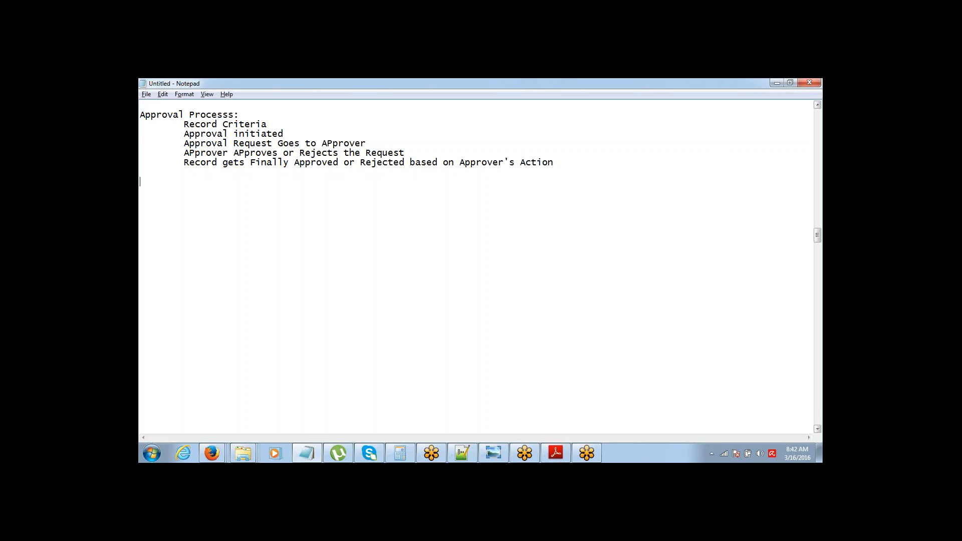
Step: Start an indented example line below the list beginning 'ANy Opportunity le'
{"action": "key", "text": "Return"}
{"action": "key", "text": "Tab"}
{"action": "type", "text": "ANy Opportunity lea"}
Step: Complete the note 'Any Opportunity less than 10K needs an APproval from VP', correcting 'ANy' to 'Any'
{"action": "key", "text": "BackSpace"}
{"action": "type", "text": "ss than"}
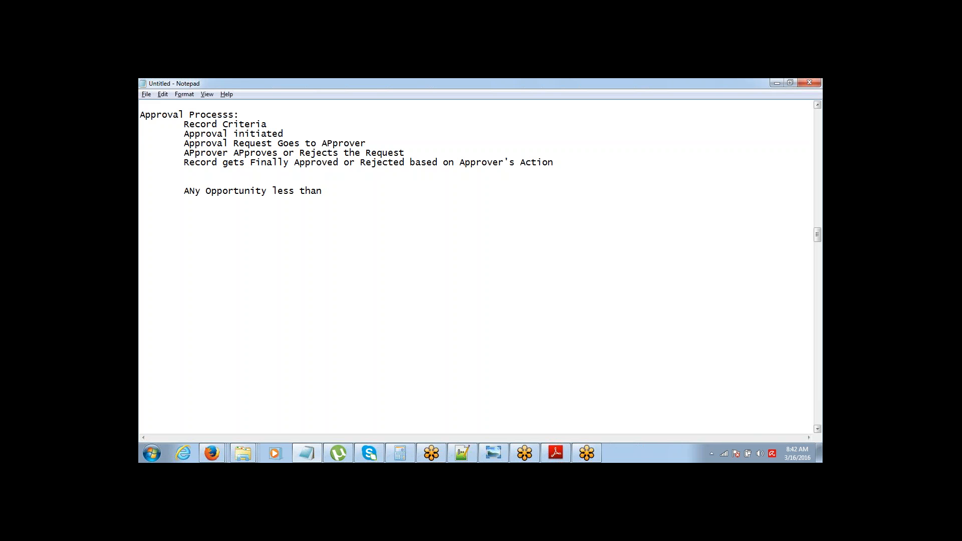
{"action": "type", "text": " 10K needs an APproval from "}
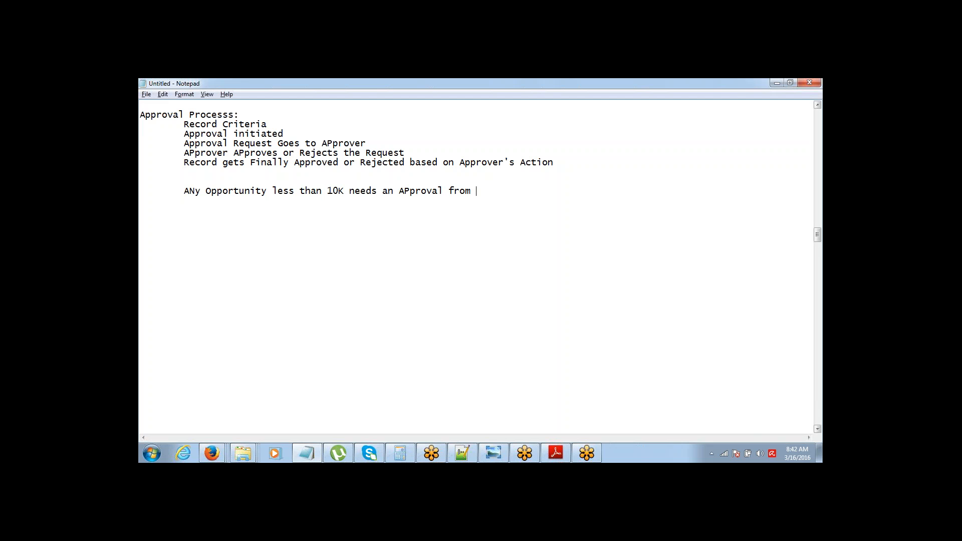
{"action": "type", "text": "VP"}
{"action": "left_click_drag", "start_coordinate": [189, 191], "coordinate": [195, 191]}
{"action": "type", "text": "n"}
{"action": "left_click", "coordinate": [791, 283]}
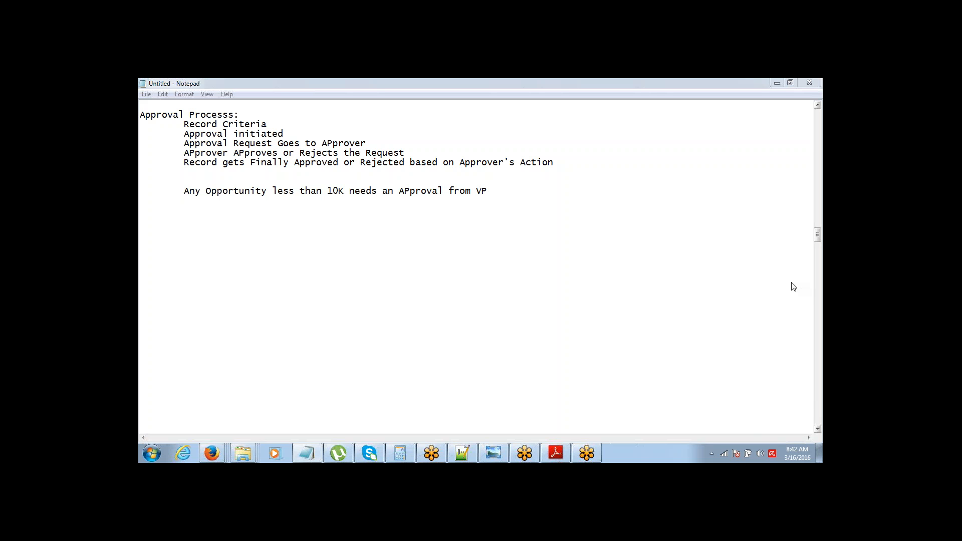
{"action": "left_click", "coordinate": [494, 190]}
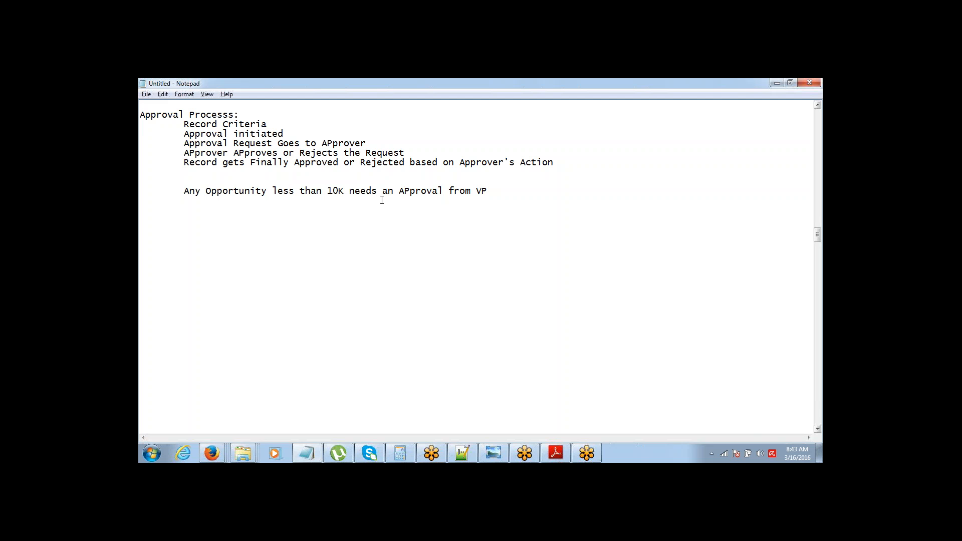
{"action": "left_click_drag", "start_coordinate": [327, 191], "coordinate": [343, 190]}
{"action": "left_click", "coordinate": [813, 368]}
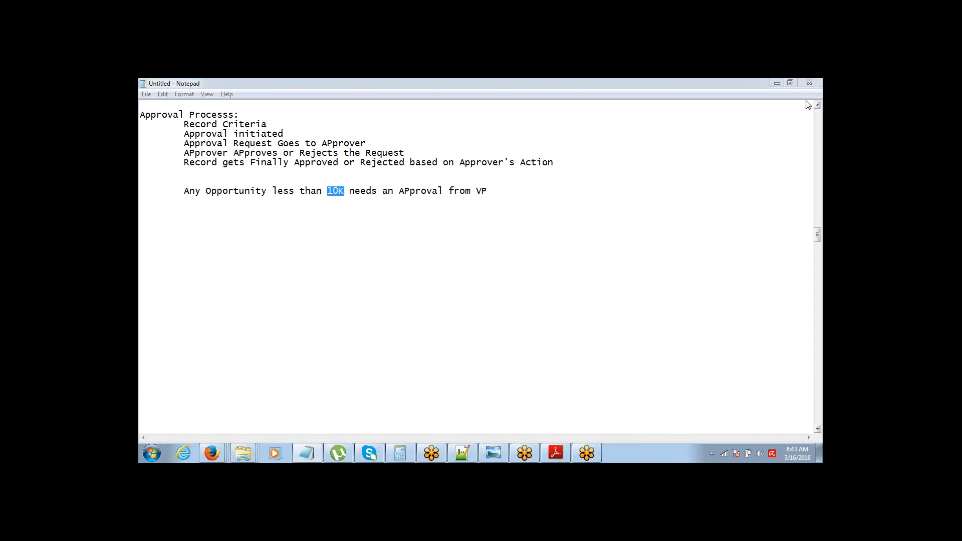
{"action": "left_click", "coordinate": [490, 186]}
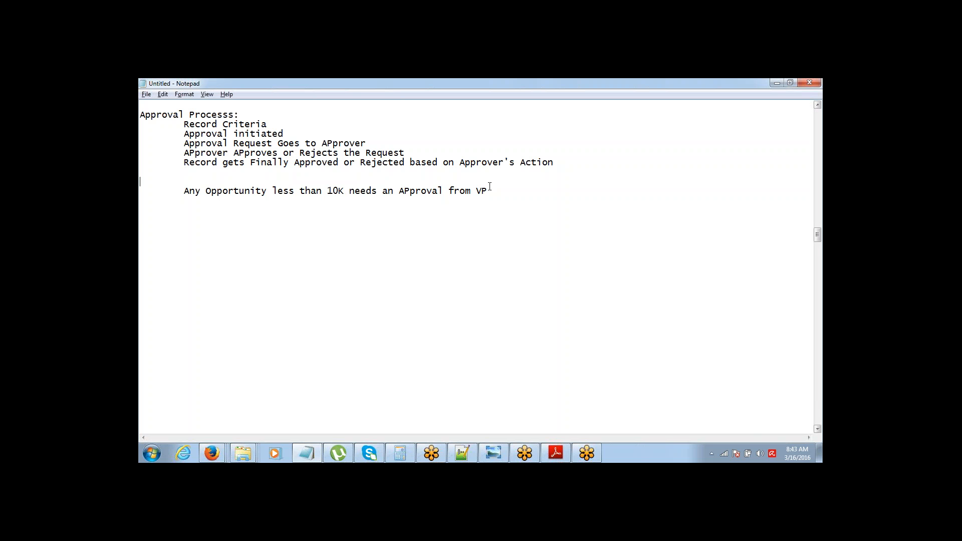
{"action": "key", "text": "Return"}
{"action": "key", "text": "Return"}
{"action": "key", "text": "Return"}
Step: Type 'APproval Process' with numbered items 1> Object, 2> Approver, 3> Entry Criteria, 4> Action
{"action": "key", "text": "Tab"}
{"action": "type", "text": "APproval Process"}
{"action": "key", "text": "Return"}
{"action": "key", "text": "Tab"}
{"action": "type", "text": "1> Object"}
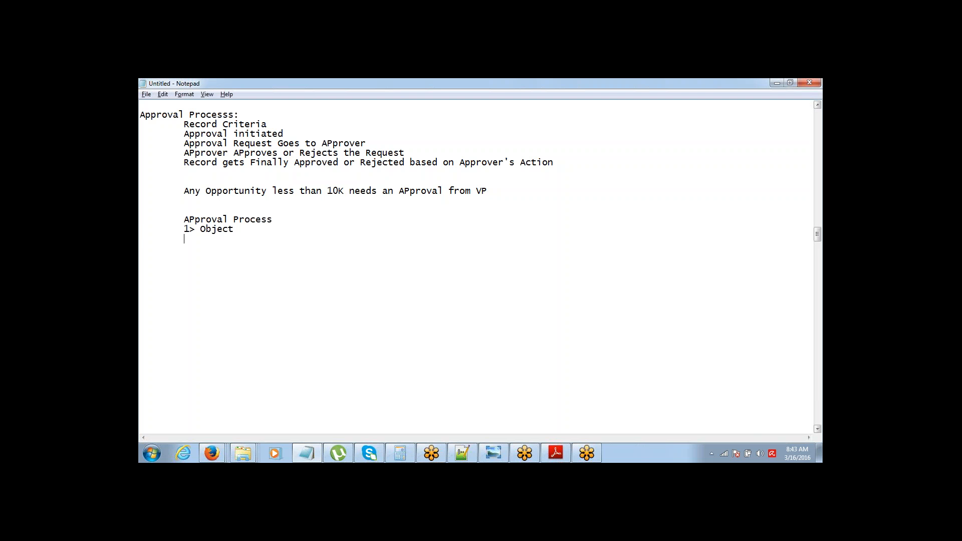
{"action": "key", "text": "Return"}
{"action": "key", "text": "Tab"}
{"action": "type", "text": "2> Ap"}
{"action": "type", "text": "prover \t"}
{"action": "type", "text": "3>"}
{"action": "type", "text": " Ent"}
{"action": "type", "text": "ry "}
{"action": "type", "text": "Criteria"}
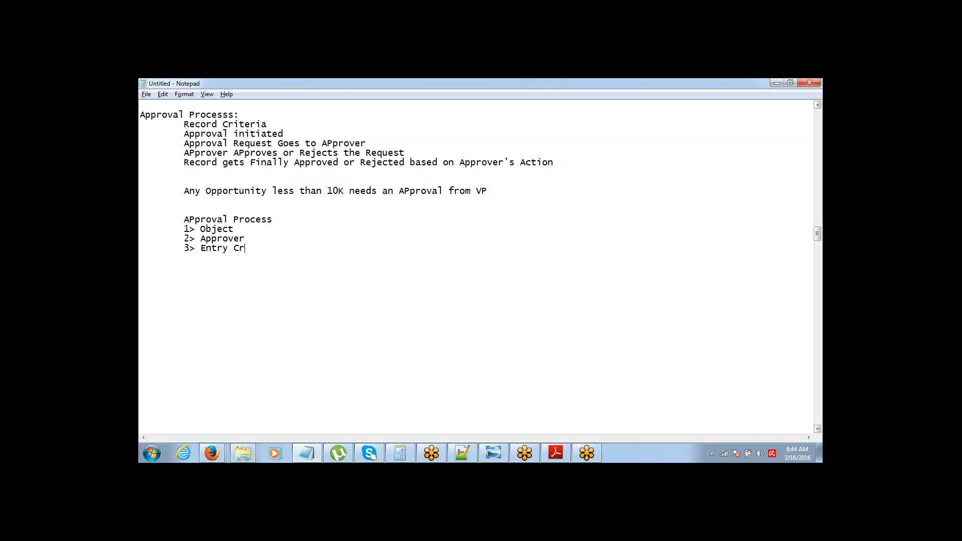
{"action": "key", "text": "Return"}
{"action": "type", "text": "4> Action"}
Step: Highlight each numbered Approval Process item in turn while explaining it
{"action": "key", "text": "Up"}
{"action": "key", "text": "Up"}
{"action": "key", "text": "Down"}
{"action": "key", "text": "ctrl+shift+Left"}
{"action": "key", "text": "ctrl+shift+Left"}
{"action": "key", "text": "ctrl+shift+Left"}
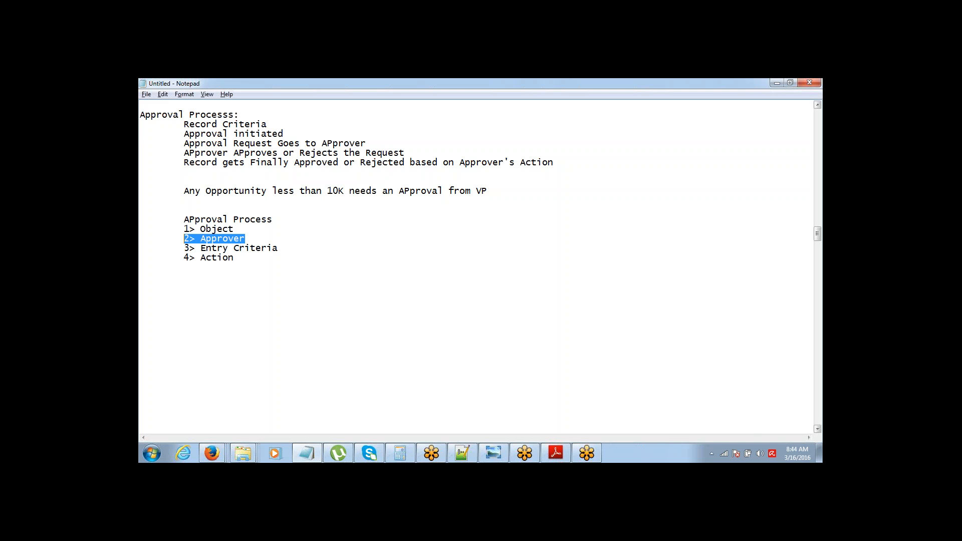
{"action": "key", "text": "Down"}
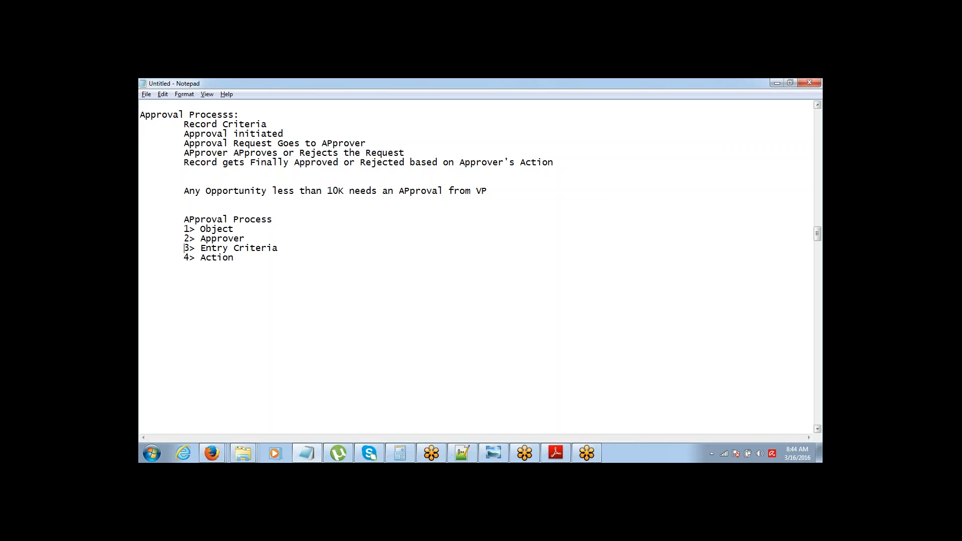
{"action": "key", "text": "shift+End"}
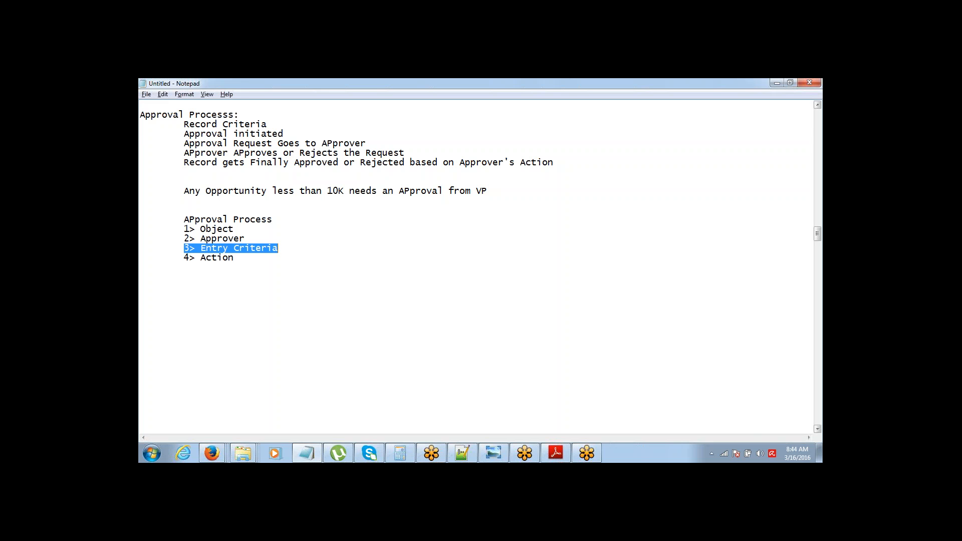
{"action": "key", "text": "Up"}
{"action": "key", "text": "Up"}
{"action": "key", "text": "ctrl+shift+Left"}
{"action": "key", "text": "ctrl+shift+Left"}
{"action": "key", "text": "Down"}
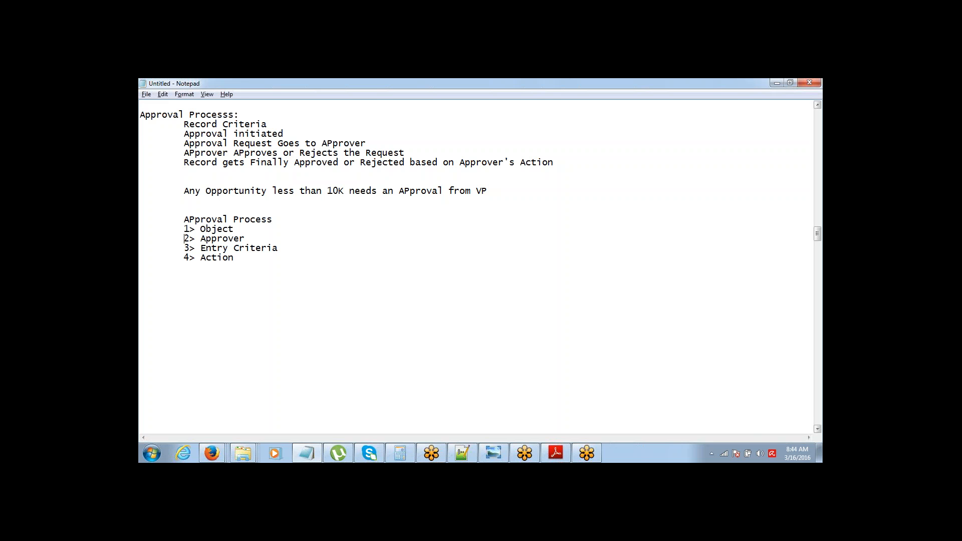
{"action": "key", "text": "Down"}
{"action": "key", "text": "Down"}
{"action": "key", "text": "shift+End"}
{"action": "key", "text": "Up"}
{"action": "key", "text": "Up"}
{"action": "key", "text": "shift+Up"}
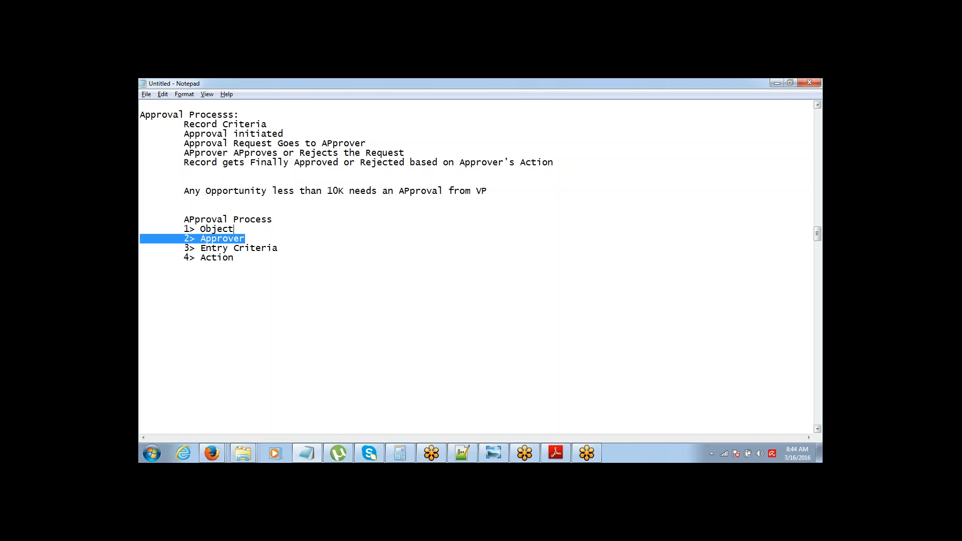
{"action": "key", "text": "Right"}
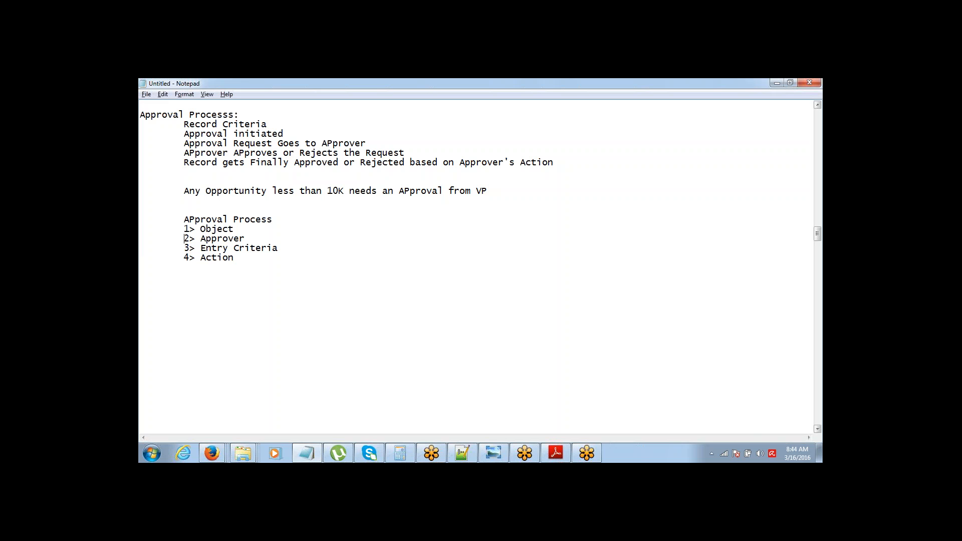
{"action": "key", "text": "shift+Down"}
{"action": "key", "text": "Right"}
{"action": "key", "text": "shift+End"}
{"action": "key", "text": "Right"}
Step: List 'Initial Submission Action', 'Final Approval Action' and 'Final Rejection Action' under 4> Action
{"action": "type", "text": "Initial ActionSubmission"}
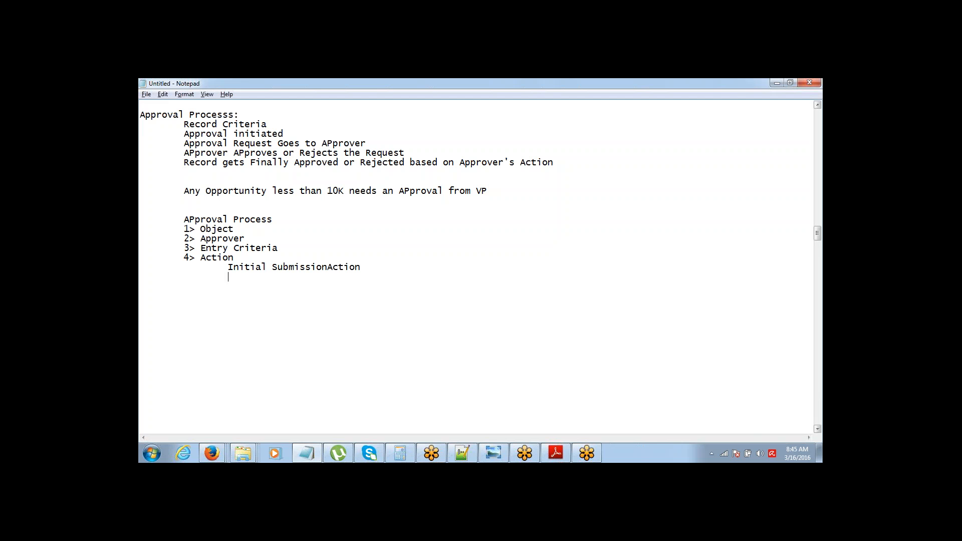
{"action": "key", "text": "End"}
{"action": "key", "text": "Return"}
{"action": "key", "text": "Tab"}
{"action": "key", "text": "Tab"}
{"action": "type", "text": "Final Approval Action \t\t"}
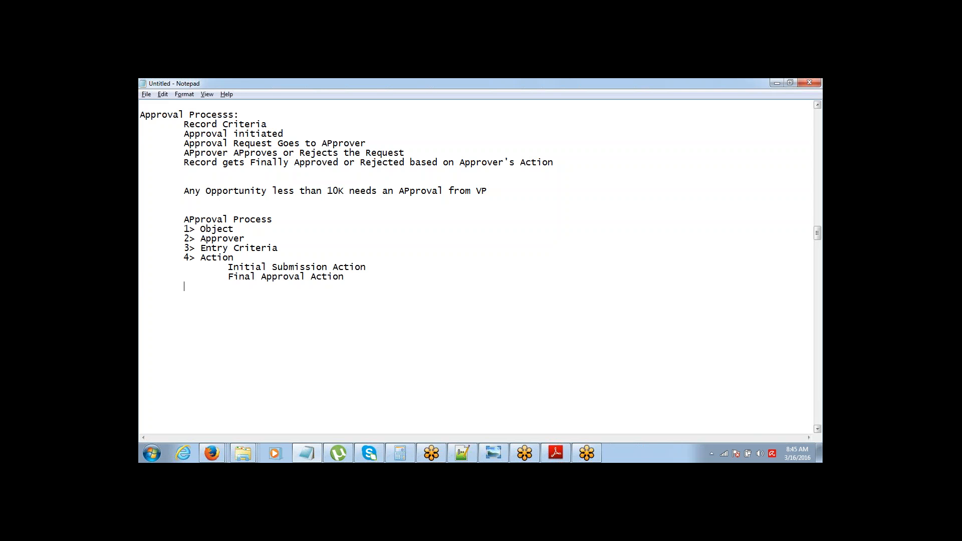
{"action": "type", "text": "Final E"}
{"action": "key", "text": "BackSpace"}
{"action": "type", "text": "Rejection Action"}
Step: Add an 'Opportunity :' section with the indented line 'Approval Status - PickList'
{"action": "left_click_drag", "start_coordinate": [226, 266], "coordinate": [351, 295]}
{"action": "left_click", "coordinate": [354, 291]}
{"action": "key", "text": "Return"}
{"action": "key", "text": "Return"}
{"action": "key", "text": "Return"}
{"action": "key", "text": "Tab"}
{"action": "type", "text": "Opportunity "}
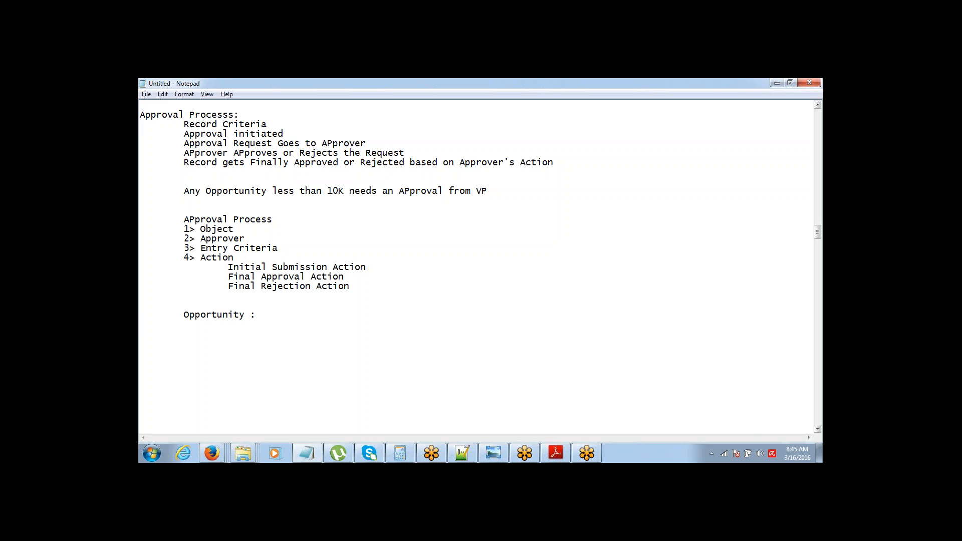
{"action": "type", "text": ":"}
{"action": "key", "text": "Return"}
{"action": "key", "text": "Tab"}
{"action": "key", "text": "Tab"}
{"action": "type", "text": "Approval Status - P"}
{"action": "type", "text": "ickList"}
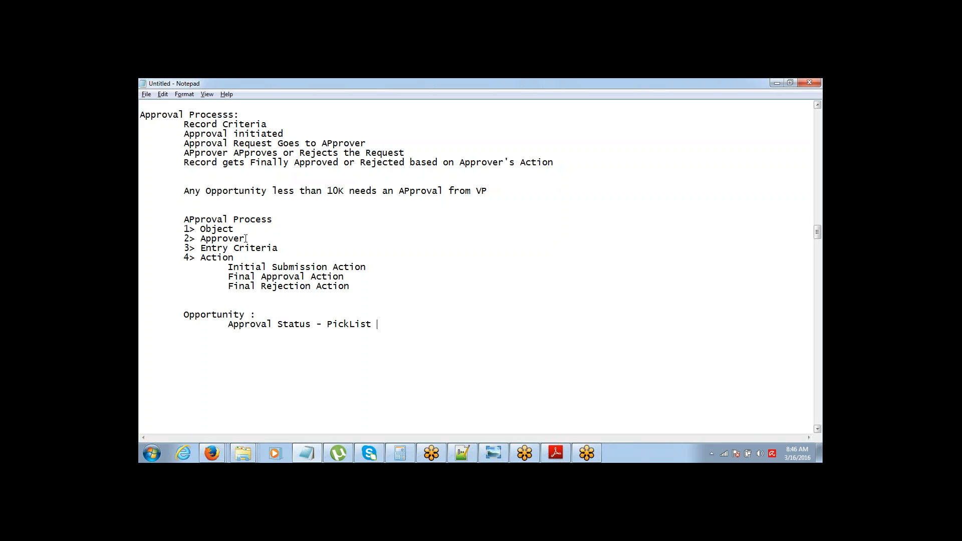
Step: Highlight the numbered parts, actions and the Approval Status note while explaining
{"action": "left_click_drag", "start_coordinate": [175, 226], "coordinate": [355, 291]}
{"action": "left_click", "coordinate": [382, 325]}
{"action": "left_click_drag", "start_coordinate": [381, 326], "coordinate": [149, 315]}
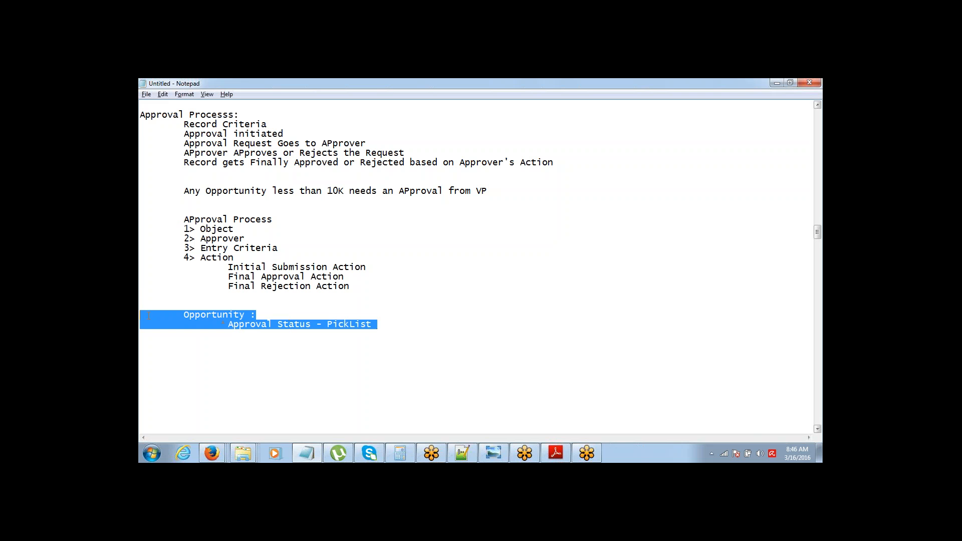
Step: Append '- Approval Status = Pending' to Initial Submission Action
{"action": "left_click", "coordinate": [374, 268]}
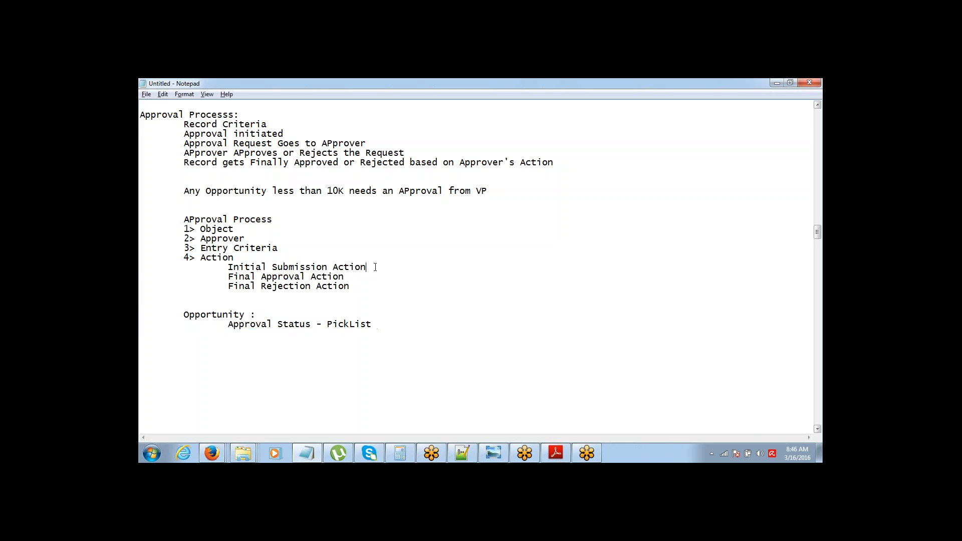
{"action": "type", "text": "- Approval Status"}
{"action": "key", "text": "BackSpace"}
{"action": "type", "text": "Pending"}
Step: Give Final Approval Action status 'Approved' and Final Rejection Action status 'Rejected'
{"action": "key", "text": "ctrl+shift+Left"}
{"action": "key", "text": "ctrl+shift+Left"}
{"action": "key", "text": "ctrl+shift+Left"}
{"action": "key", "text": "ctrl+shift+Left"}
{"action": "key", "text": "ctrl+c"}
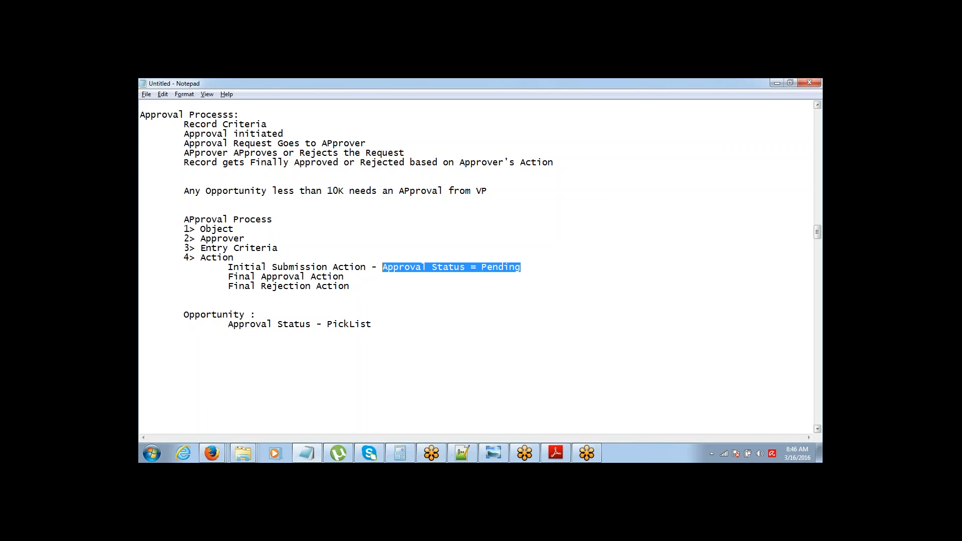
{"action": "key", "text": "Down"}
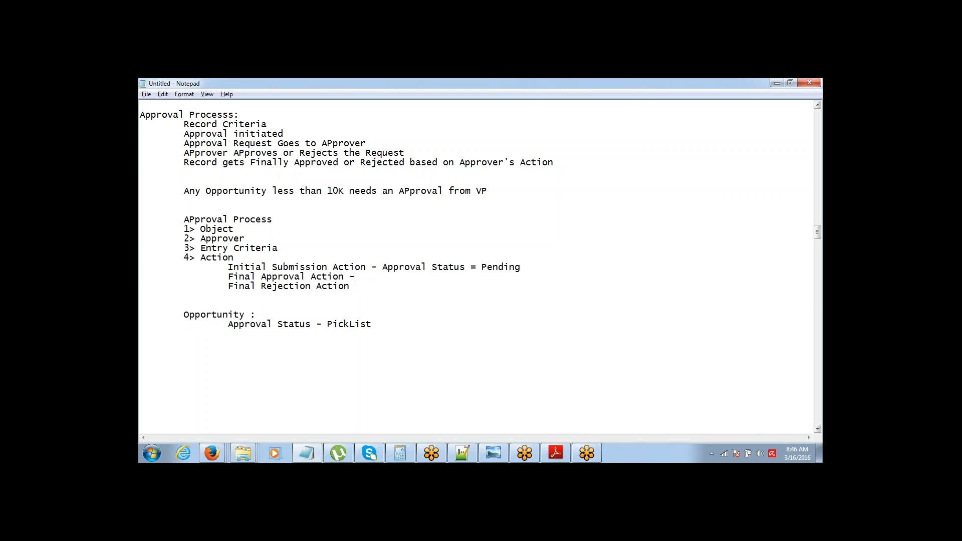
{"action": "key", "text": "ctrl+v"}
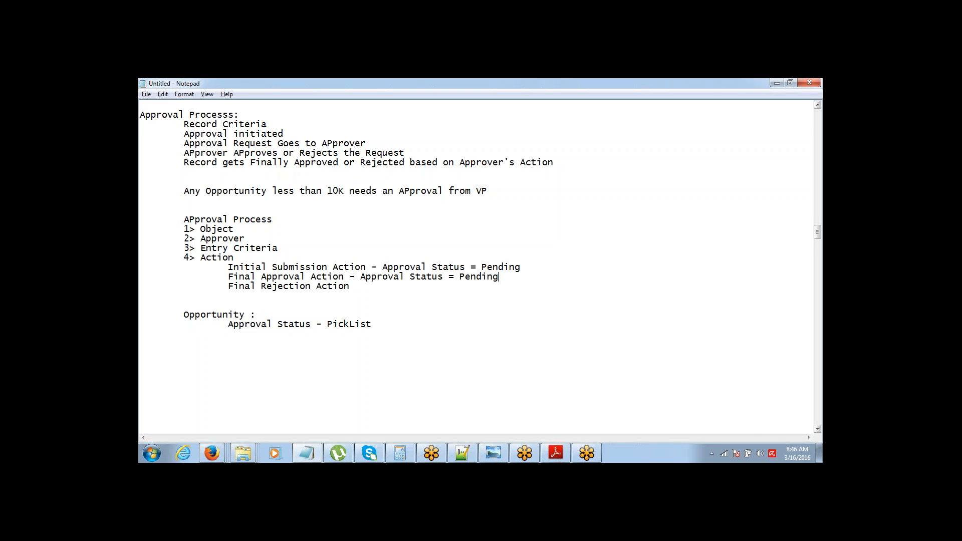
{"action": "key", "text": "ctrl+shift+Left"}
{"action": "type", "text": "APproved"}
{"action": "key", "text": "ctrl+v"}
{"action": "key", "text": "ctrl+shift+Left"}
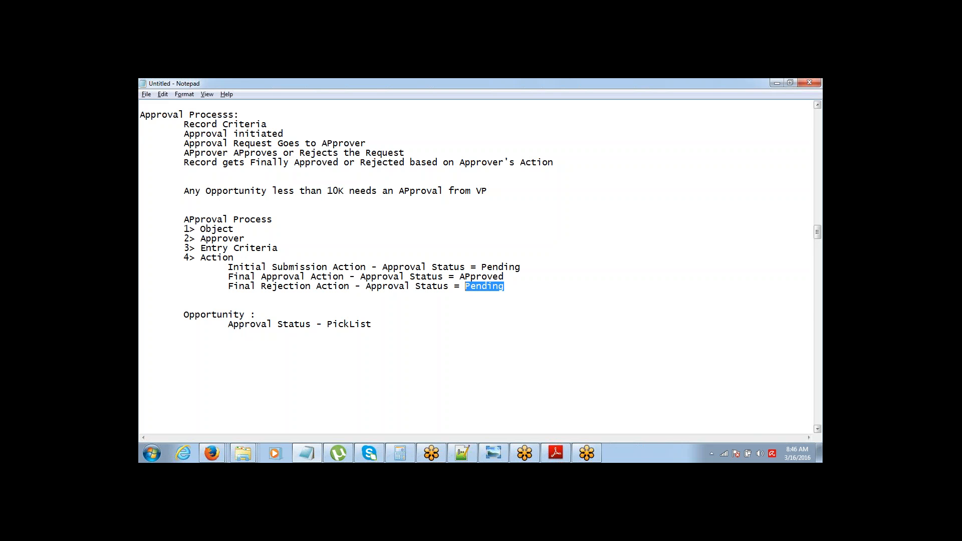
{"action": "type", "text": "Rejected"}
{"action": "key", "text": "Right"}
{"action": "key", "text": "shift+Right"}
{"action": "type", "text": "p"}
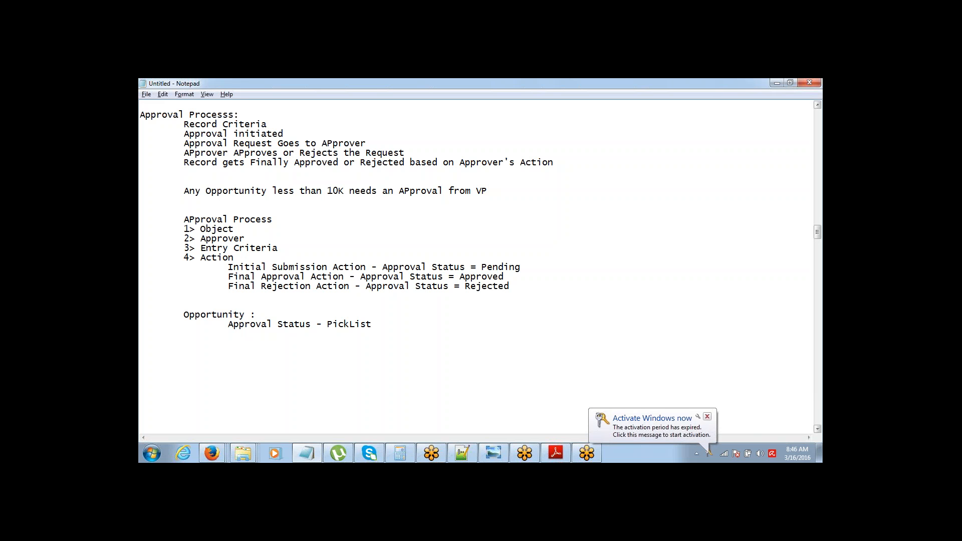
Step: Dismiss the activation notice and return to the Salesforce New Workflow Rule page to review it
{"action": "left_click", "coordinate": [706, 417]}
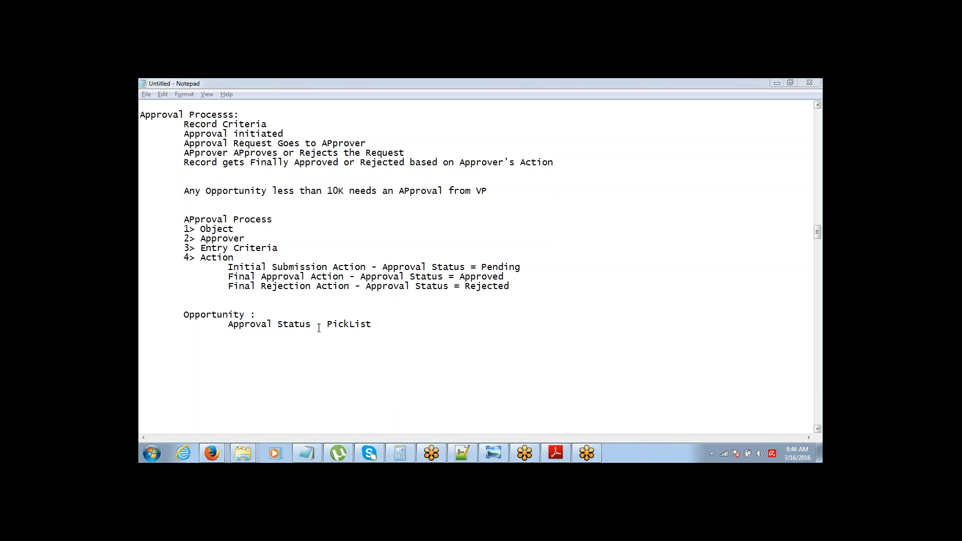
{"action": "left_click_drag", "start_coordinate": [176, 313], "coordinate": [323, 327]}
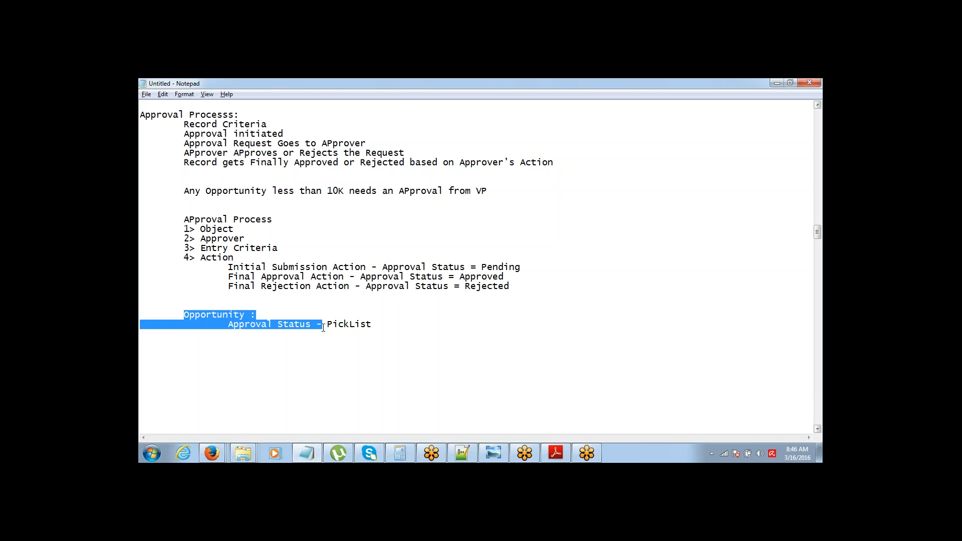
{"action": "mouse_move", "coordinate": [212, 453]}
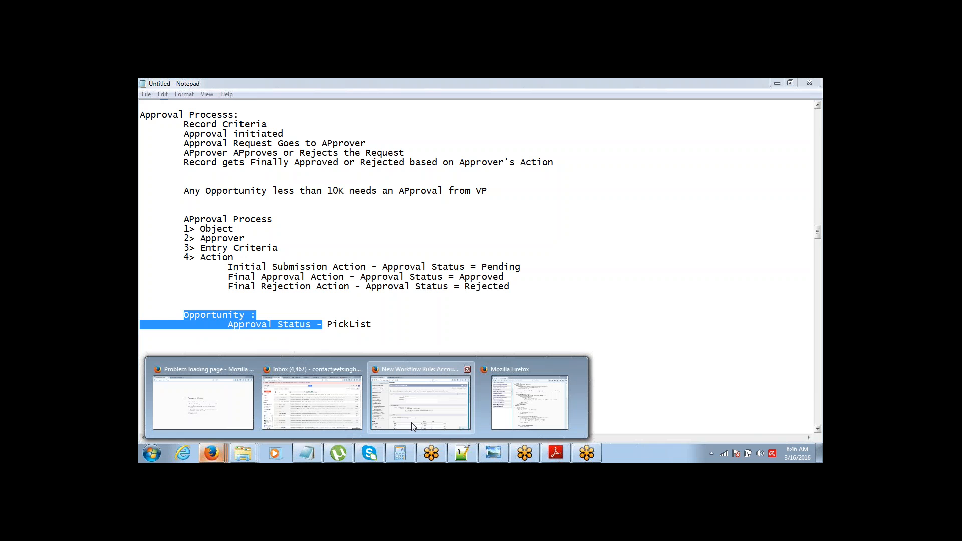
{"action": "left_click", "coordinate": [420, 396]}
{"action": "left_click", "coordinate": [629, 223]}
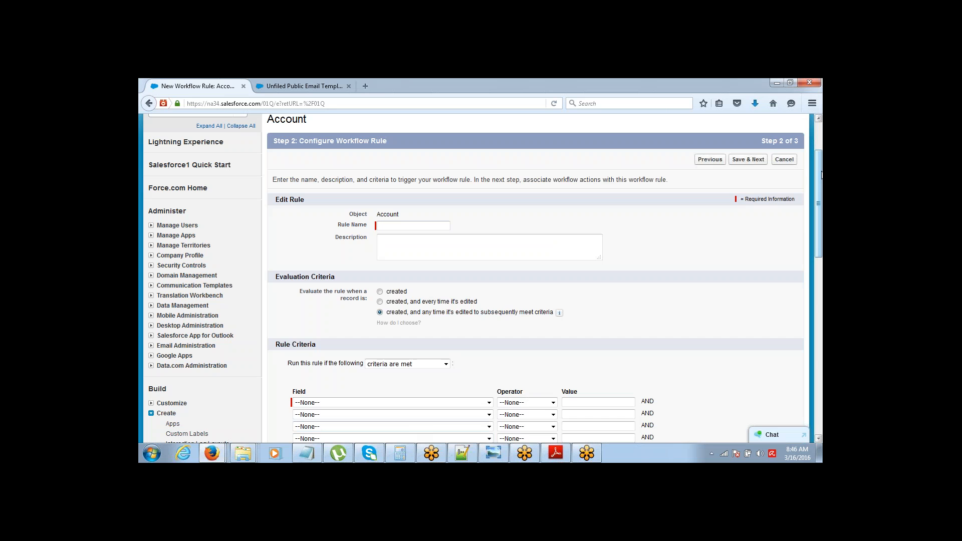
{"action": "left_click_drag", "start_coordinate": [822, 173], "coordinate": [821, 135]}
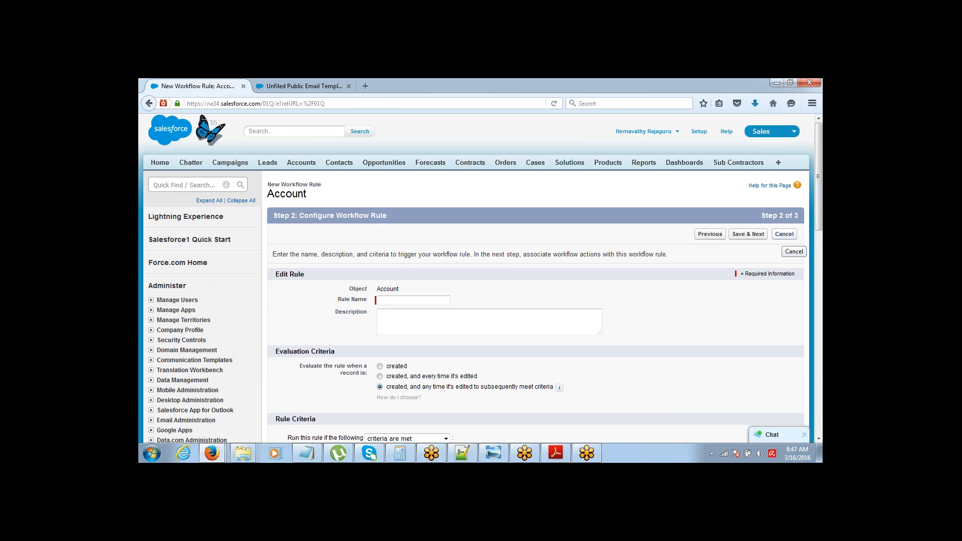
{"action": "scroll", "coordinate": [802, 245], "scroll_direction": "down", "scroll_amount": 5}
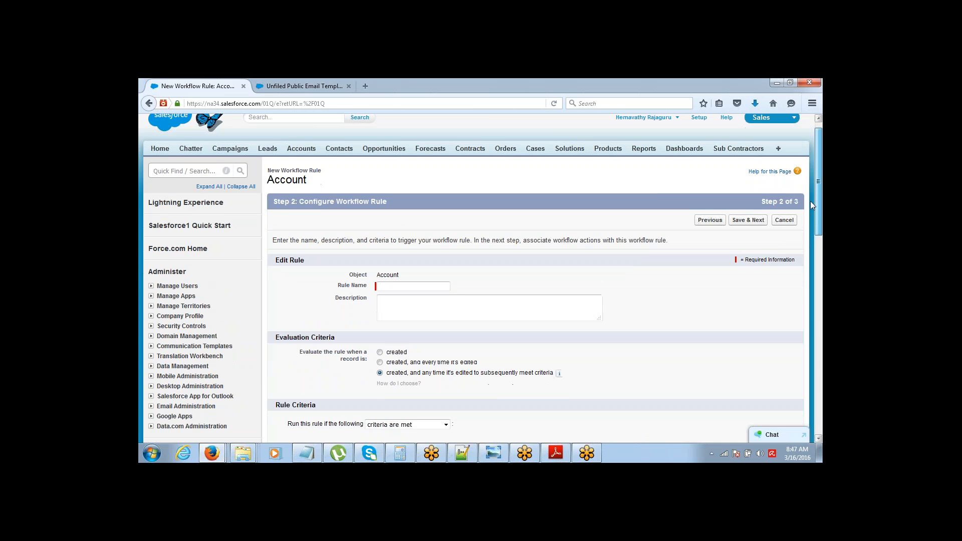
{"action": "scroll", "coordinate": [802, 245], "scroll_direction": "up", "scroll_amount": 3}
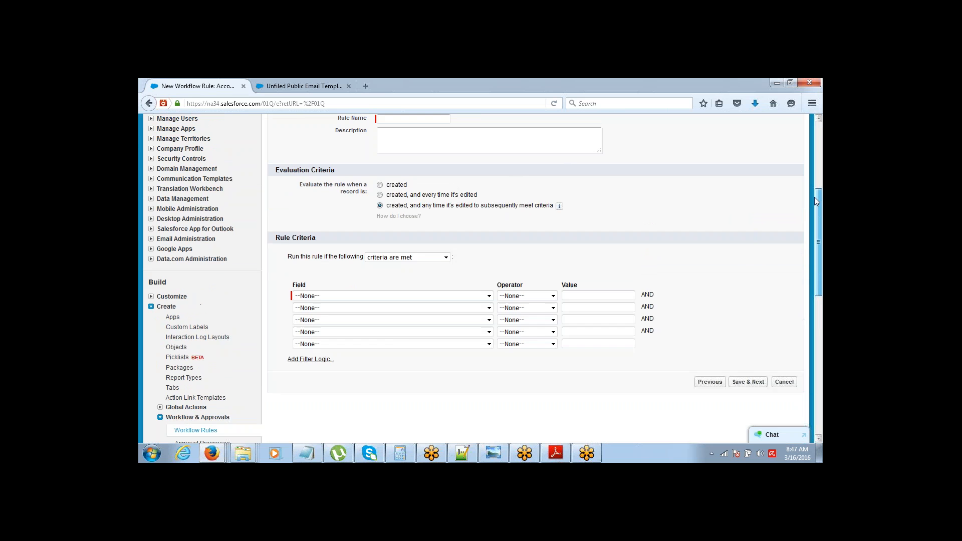
{"action": "left_click_drag", "start_coordinate": [821, 177], "coordinate": [820, 142]}
Step: Check the Approval Status - PickList note, then expand Customize > Opportunities in the setup sidebar
{"action": "key", "text": "alt+Tab"}
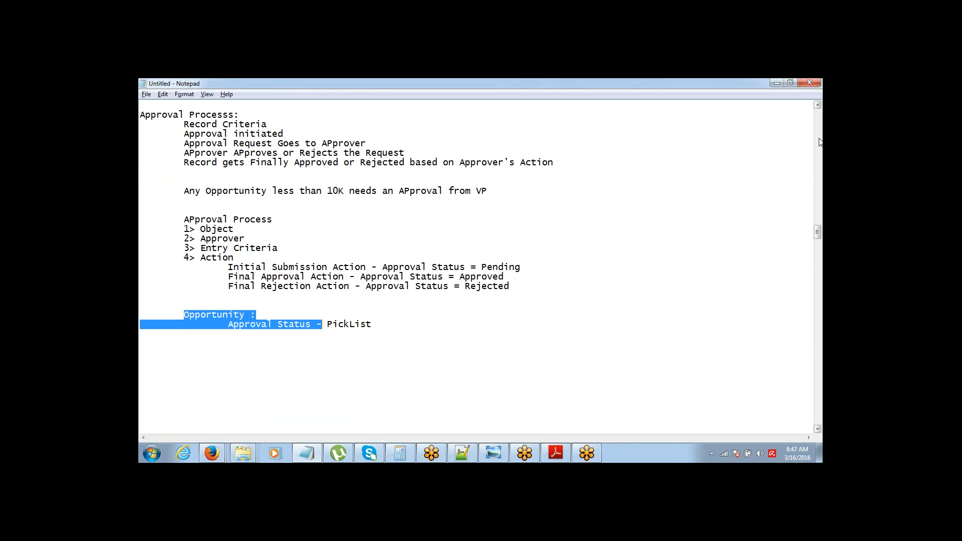
{"action": "left_click", "coordinate": [456, 277]}
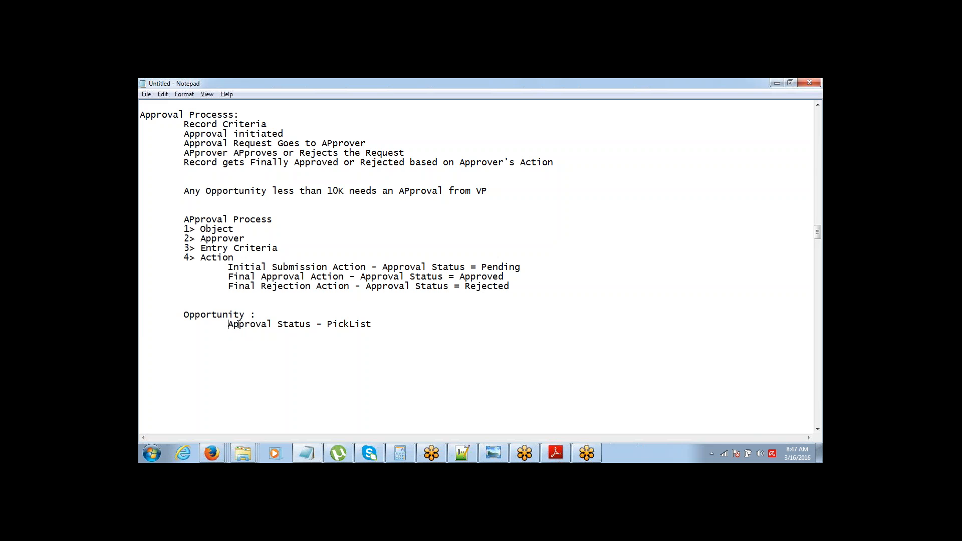
{"action": "left_click_drag", "start_coordinate": [238, 324], "coordinate": [374, 333]}
{"action": "key", "text": "alt+Tab"}
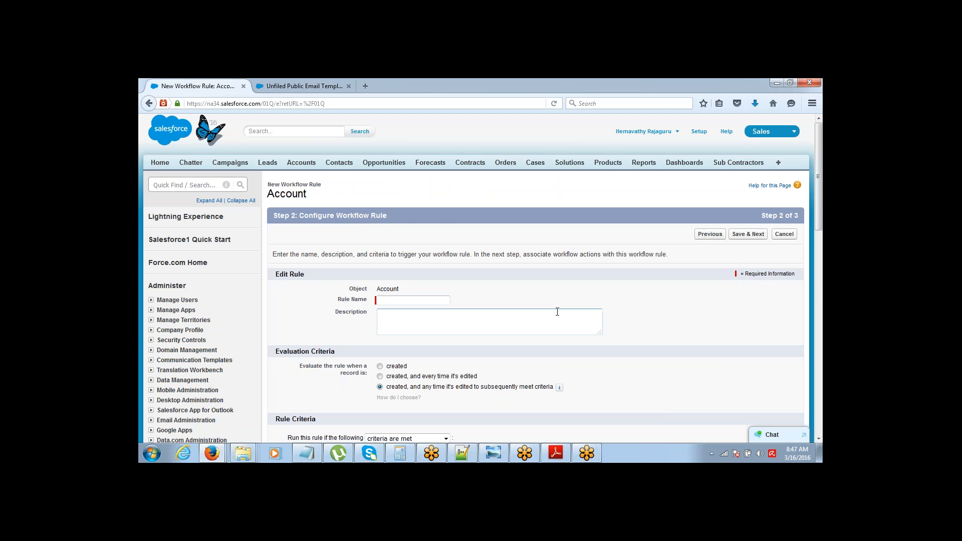
{"action": "scroll", "coordinate": [818, 168], "scroll_direction": "down", "scroll_amount": 5}
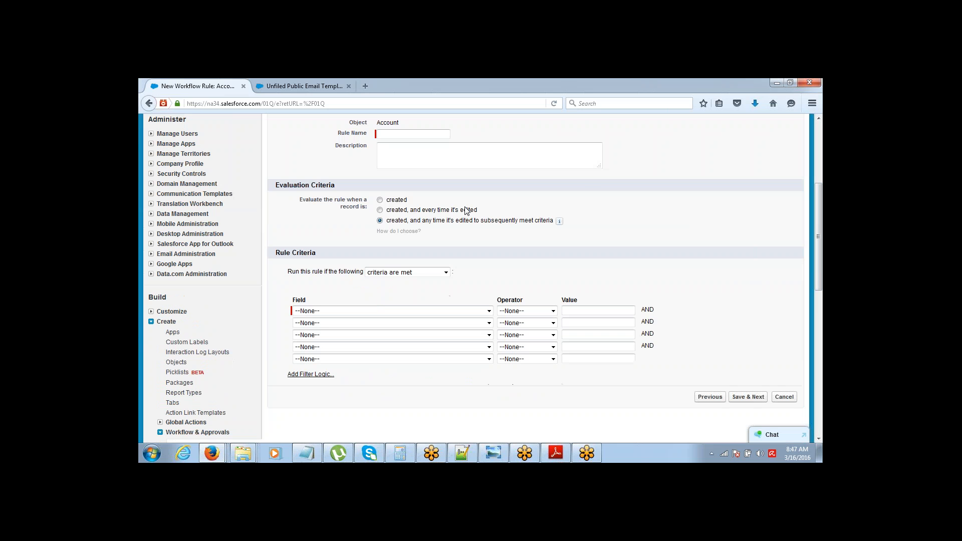
{"action": "left_click", "coordinate": [151, 311]}
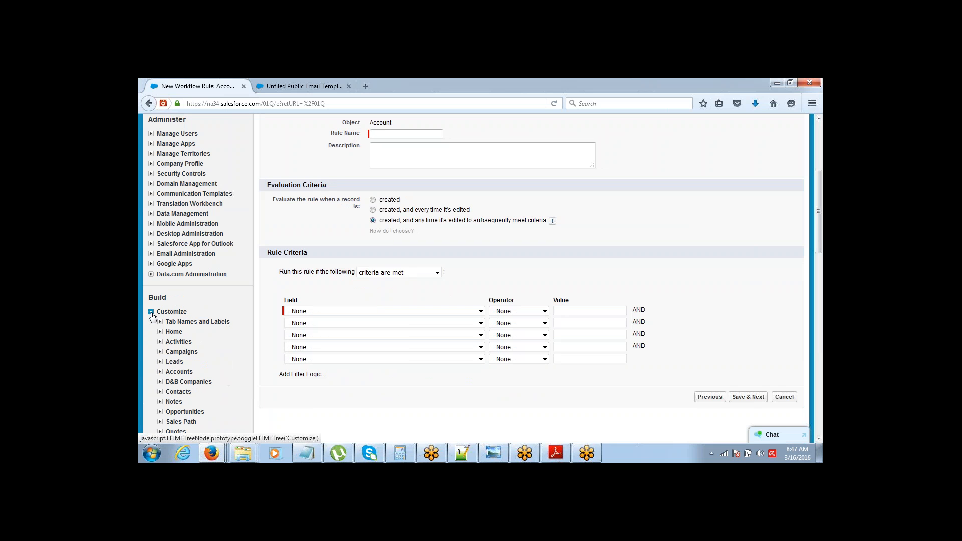
{"action": "left_click", "coordinate": [160, 411]}
Step: Start a new Picklist custom field from the Opportunity Fields page
{"action": "left_click", "coordinate": [183, 424]}
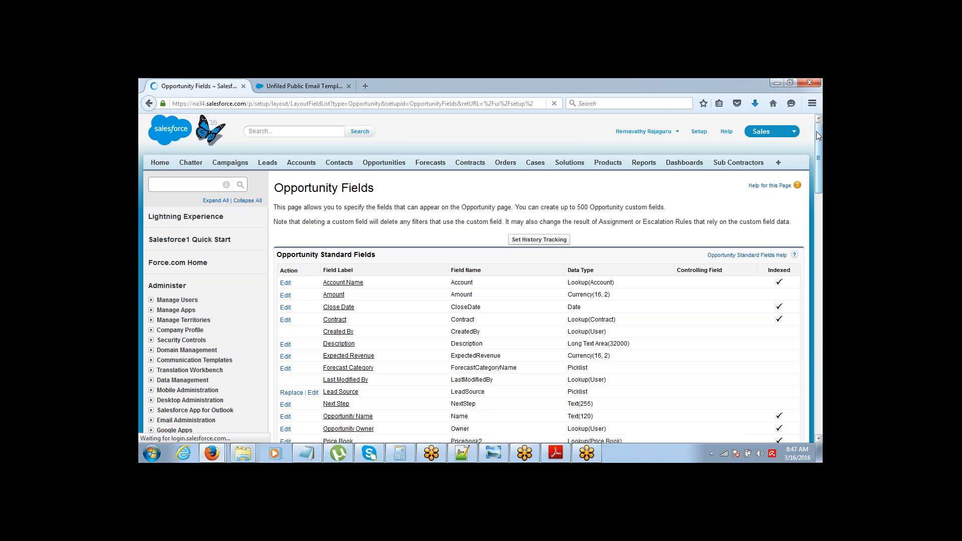
{"action": "left_click_drag", "start_coordinate": [817, 136], "coordinate": [808, 223]}
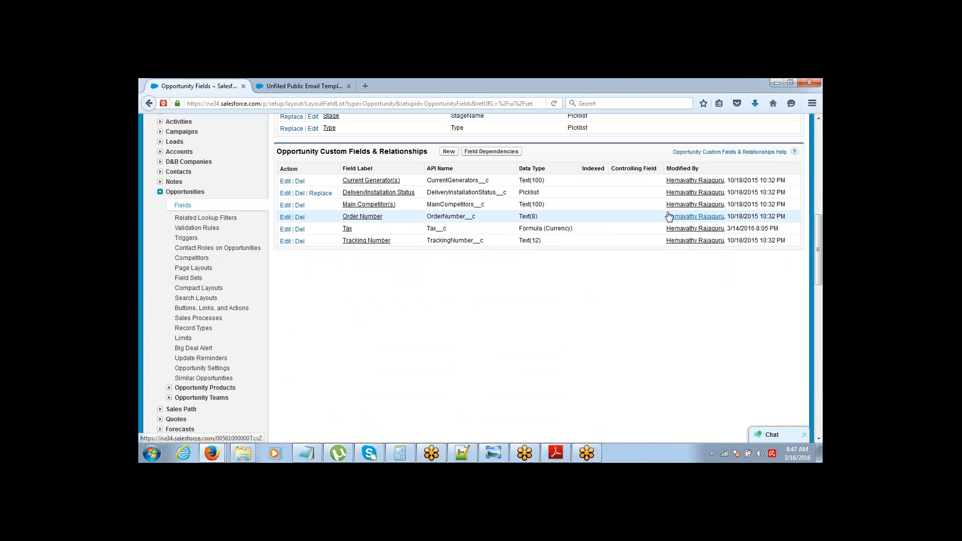
{"action": "left_click", "coordinate": [449, 151]}
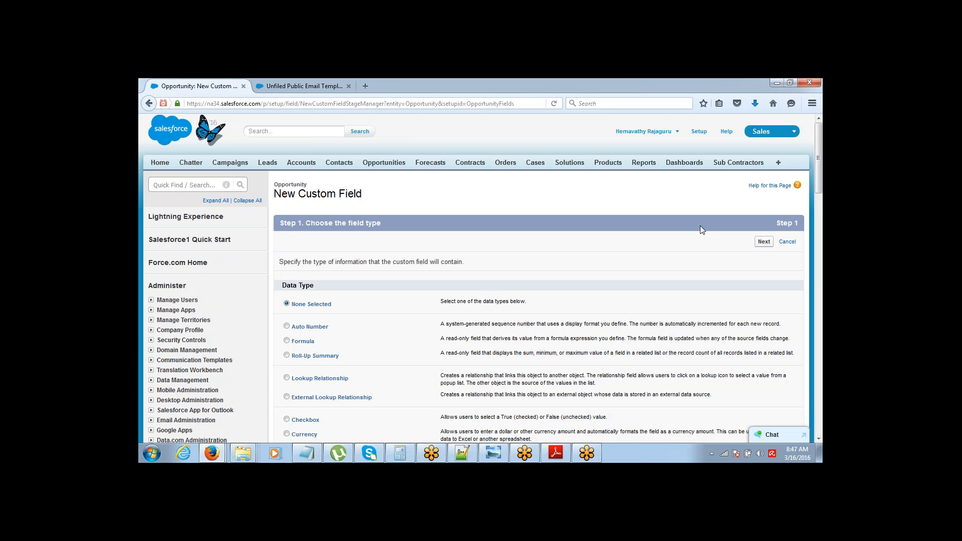
{"action": "left_click_drag", "start_coordinate": [821, 167], "coordinate": [812, 220]}
{"action": "left_click", "coordinate": [296, 334]}
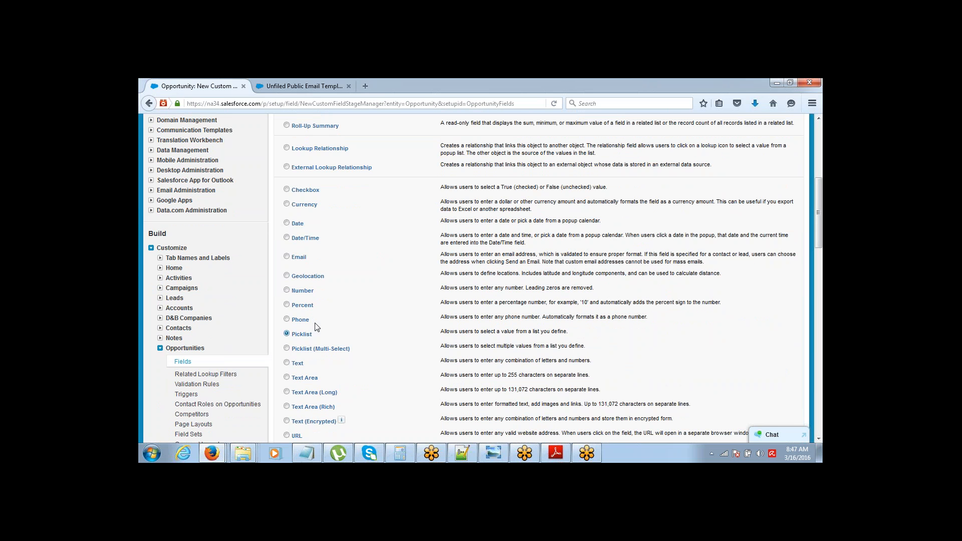
{"action": "left_click_drag", "start_coordinate": [818, 206], "coordinate": [818, 158]}
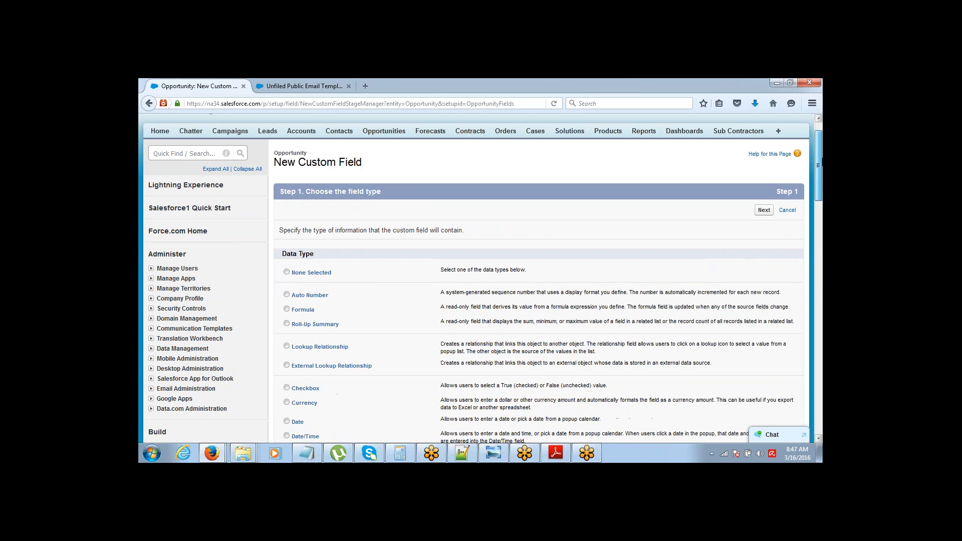
{"action": "left_click", "coordinate": [763, 210]}
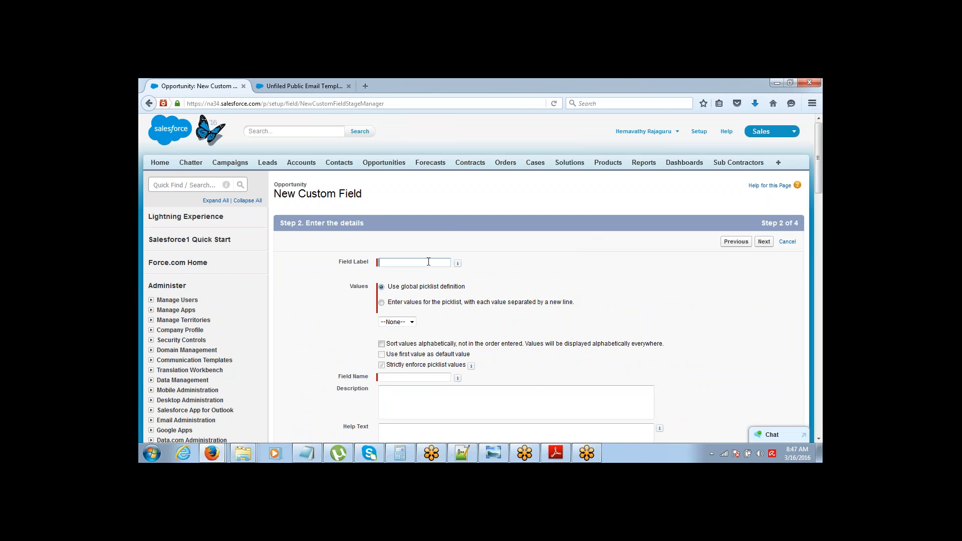
Step: Label it Approval Status with values Pending, Approved, Rejected, visible to all profiles
{"action": "type", "text": "App"}
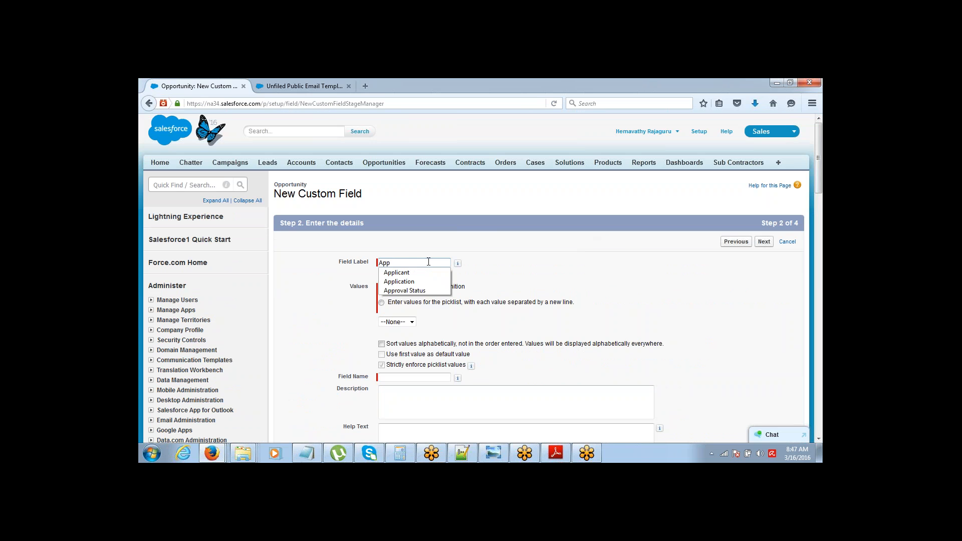
{"action": "type", "text": "rovl"}
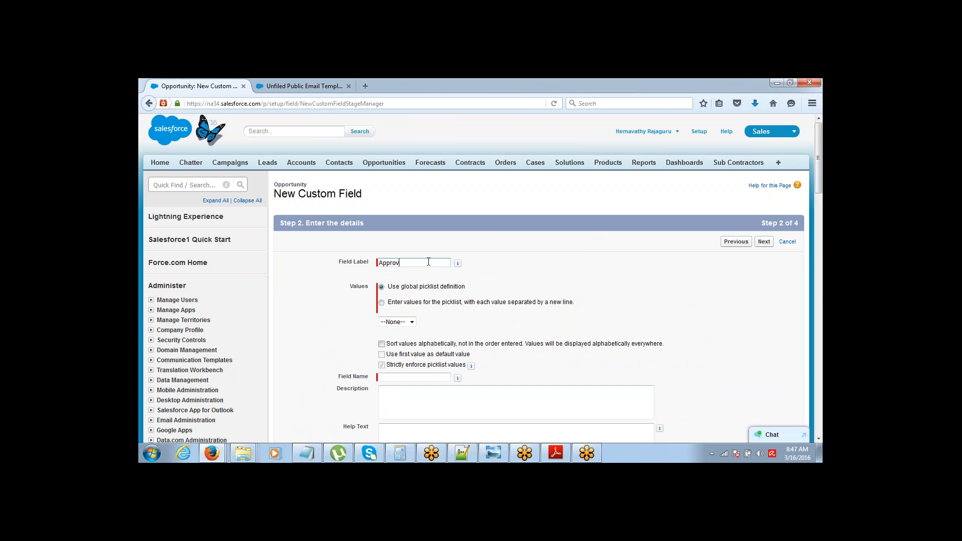
{"action": "key", "text": "Down"}
{"action": "key", "text": "Return"}
{"action": "key", "text": "Tab"}
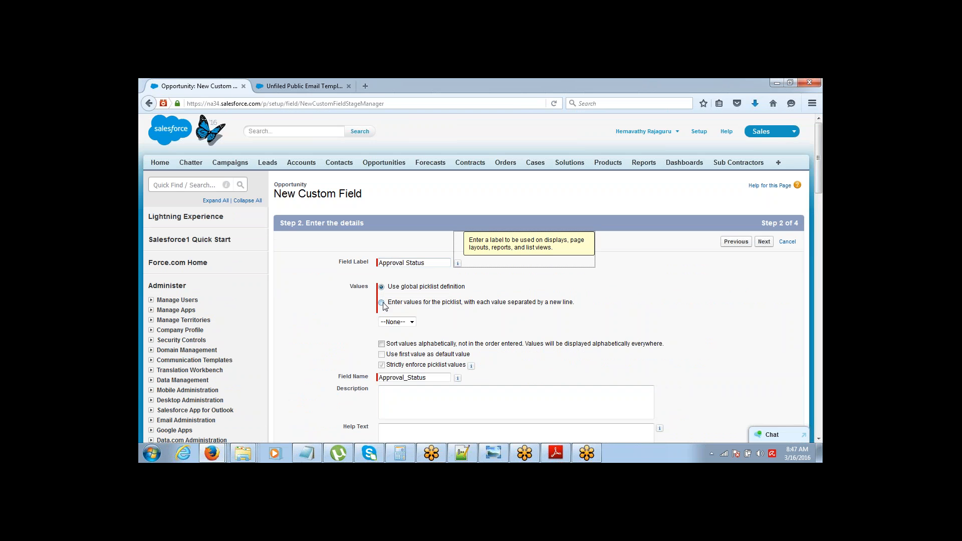
{"action": "left_click", "coordinate": [382, 303]}
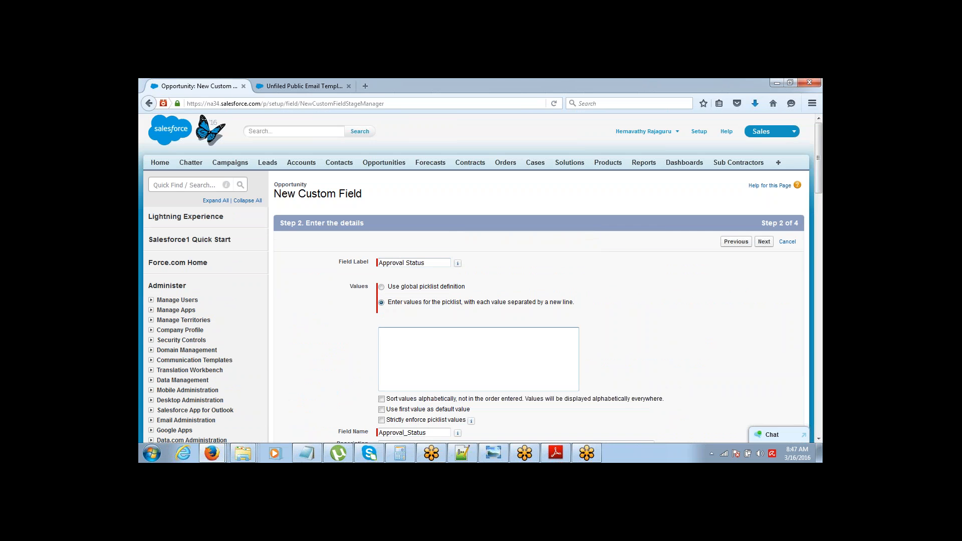
{"action": "type", "text": "Pending"}
{"action": "key", "text": "Return"}
{"action": "type", "text": "Rejected"}
{"action": "left_click", "coordinate": [761, 243]}
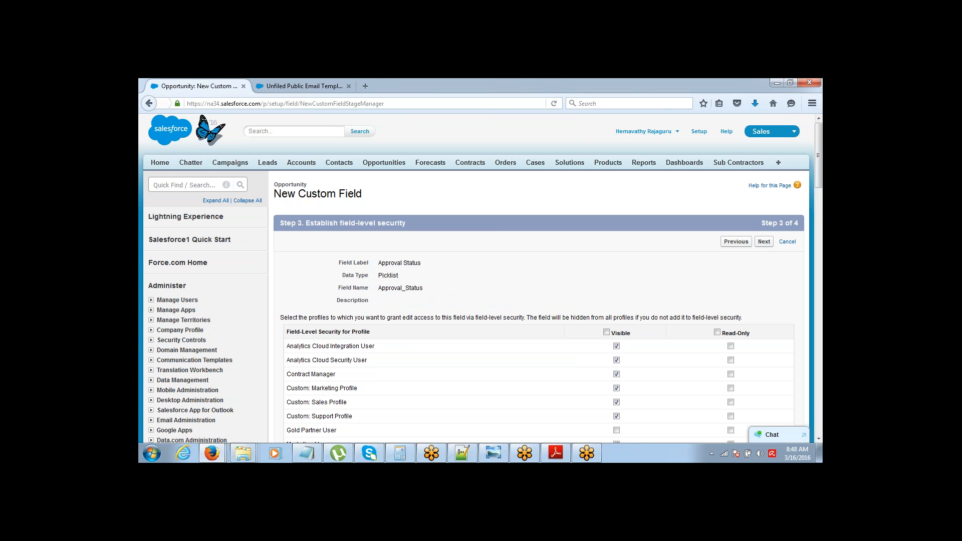
{"action": "left_click", "coordinate": [606, 332]}
{"action": "left_click", "coordinate": [764, 243]}
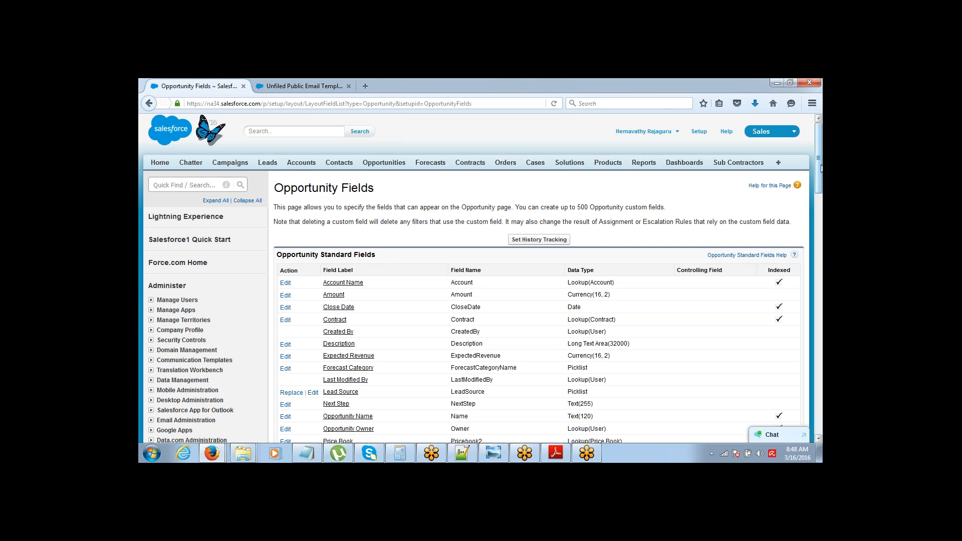
Step: Review the Opportunity fields page showing the new Approval Status field
{"action": "mouse_move", "coordinate": [820, 168]}
{"action": "left_mouse_down"}
{"action": "mouse_move", "coordinate": [819, 214]}
{"action": "mouse_move", "coordinate": [820, 165]}
{"action": "left_mouse_up"}
{"action": "double_click", "coordinate": [625, 207]}
{"action": "mouse_move", "coordinate": [821, 148]}
{"action": "left_mouse_down"}
{"action": "mouse_move", "coordinate": [822, 160]}
{"action": "mouse_move", "coordinate": [820, 144]}
{"action": "left_mouse_up"}
{"action": "double_click", "coordinate": [652, 206]}
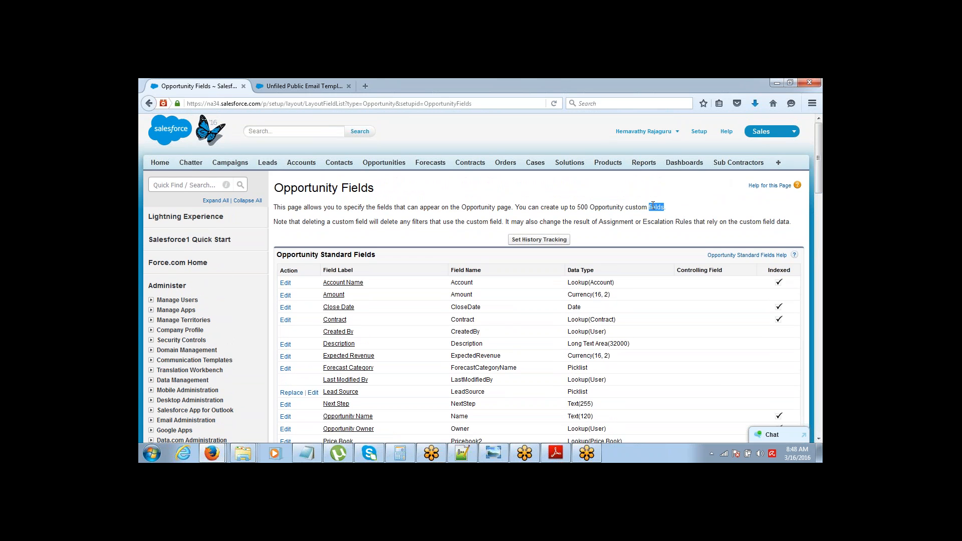
{"action": "scroll", "coordinate": [551, 192], "scroll_direction": "down", "scroll_amount": 10}
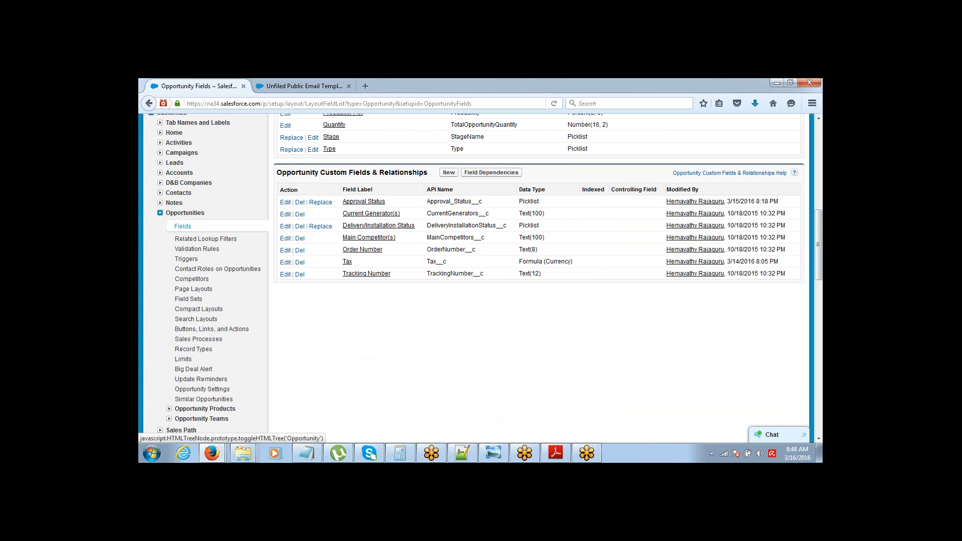
Step: Collapse Opportunities and expand Create > Workflow & Approvals in the setup sidebar
{"action": "left_click", "coordinate": [160, 212]}
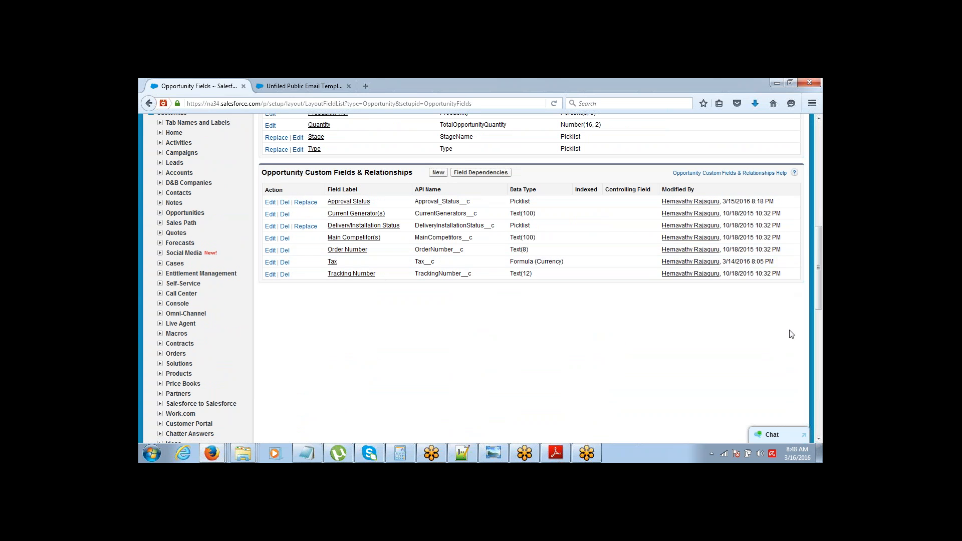
{"action": "scroll", "coordinate": [431, 271], "scroll_direction": "down", "scroll_amount": 9}
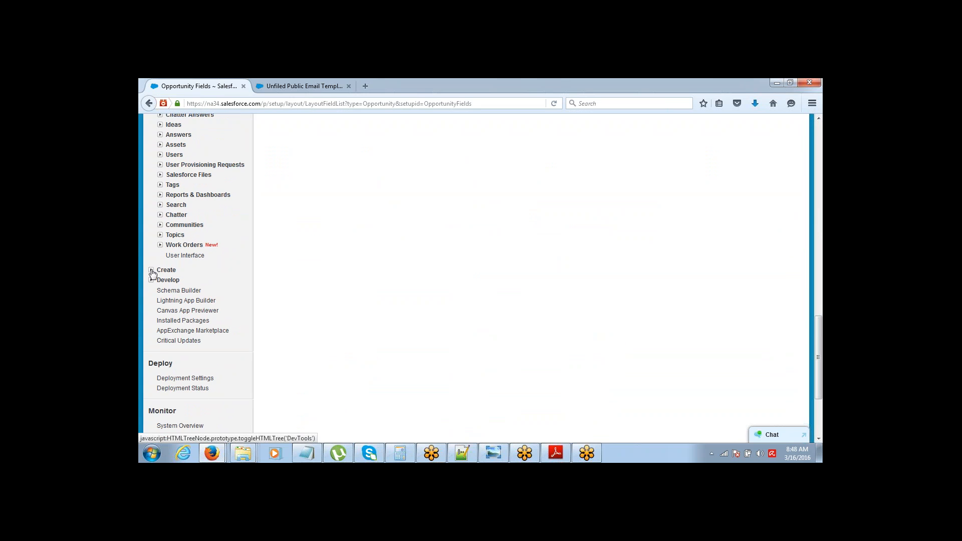
{"action": "left_click", "coordinate": [152, 270]}
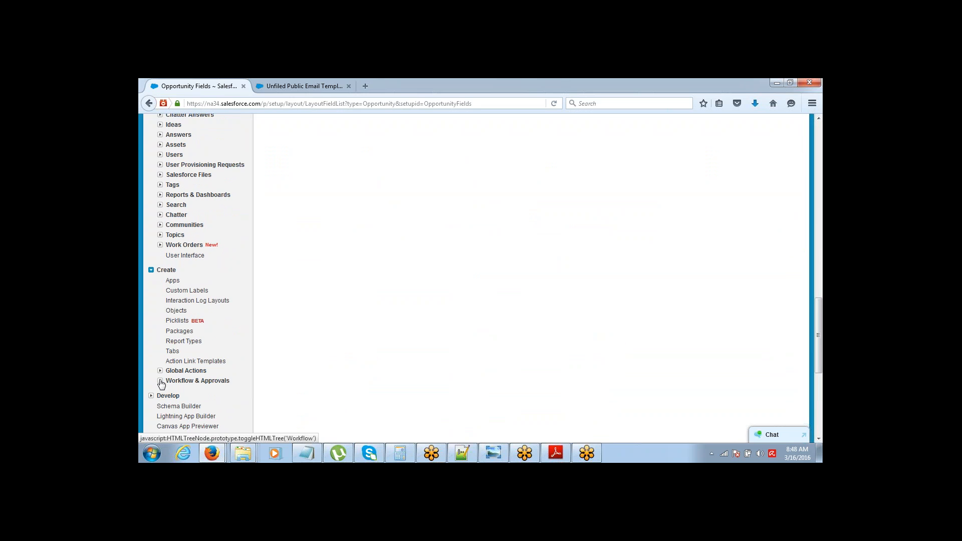
{"action": "left_click", "coordinate": [160, 381]}
Step: Open Approval Processes for Opportunity and start the Jump Start wizard
{"action": "left_click", "coordinate": [182, 403]}
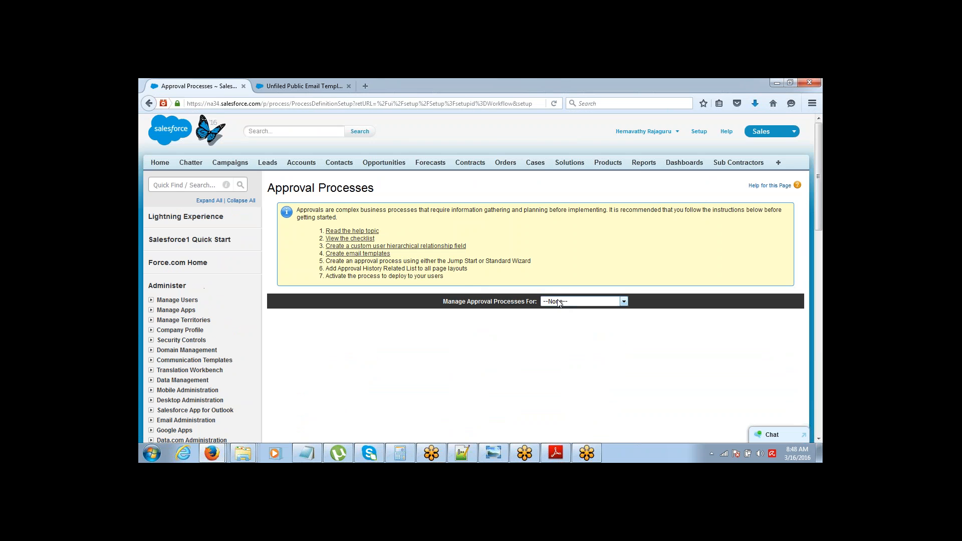
{"action": "left_click", "coordinate": [584, 301]}
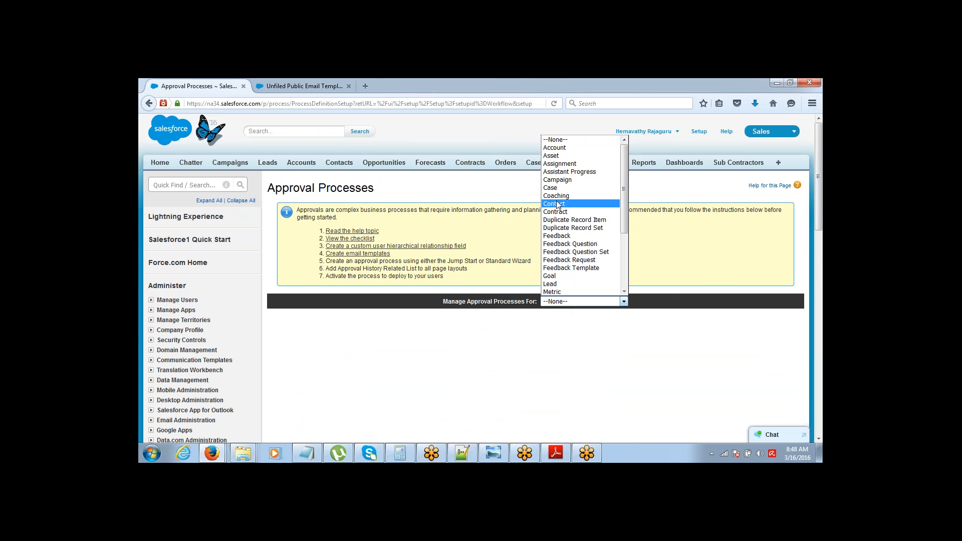
{"action": "key", "text": "o"}
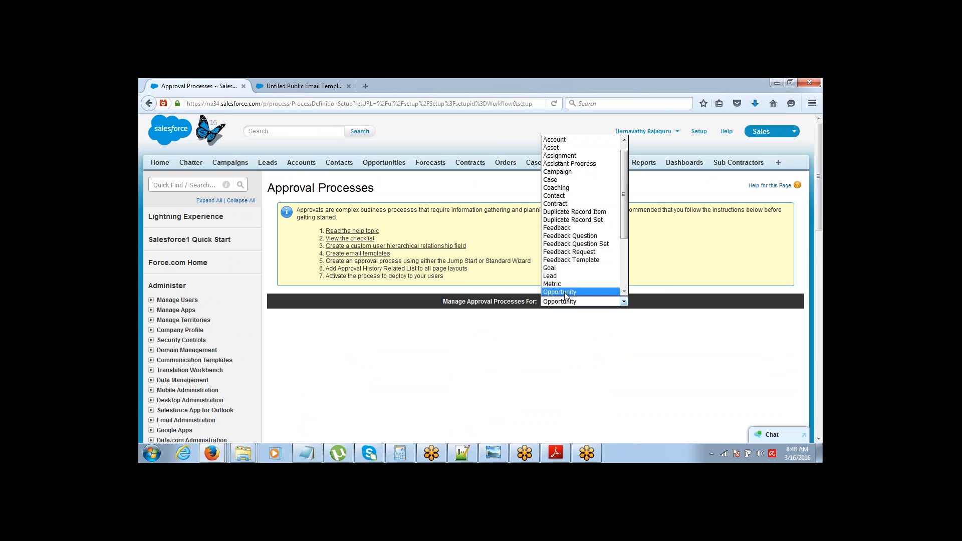
{"action": "left_click", "coordinate": [571, 292]}
{"action": "scroll", "coordinate": [816, 186], "scroll_direction": "down", "scroll_amount": 4}
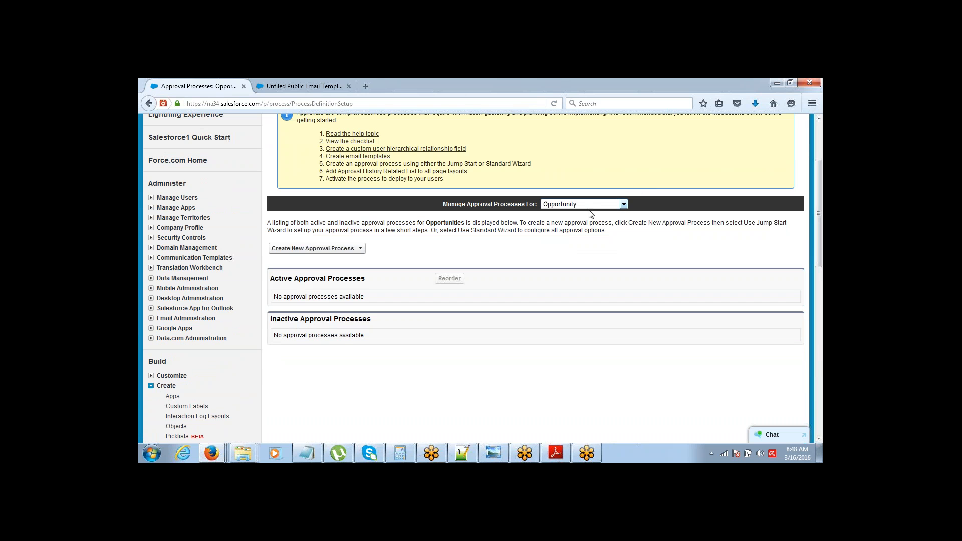
{"action": "left_click", "coordinate": [353, 248]}
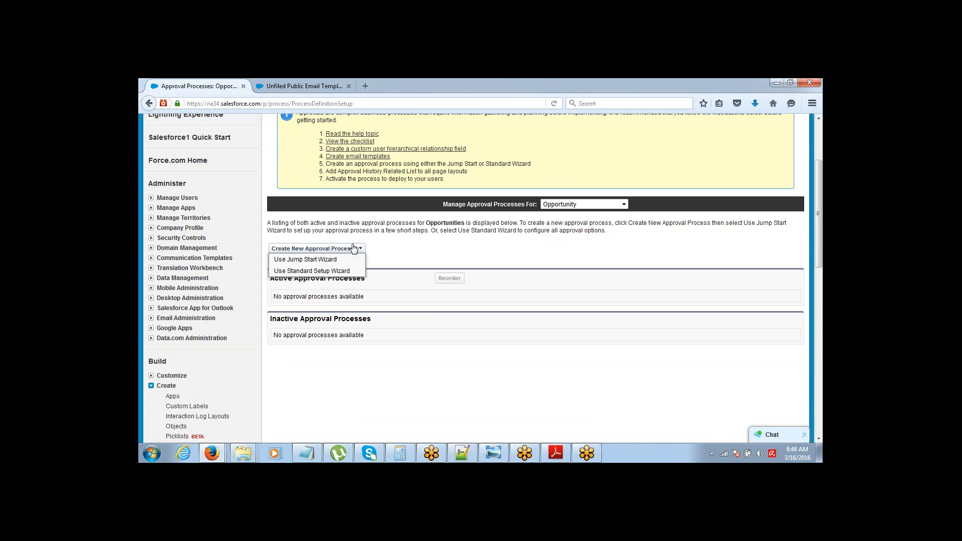
{"action": "left_click", "coordinate": [319, 259]}
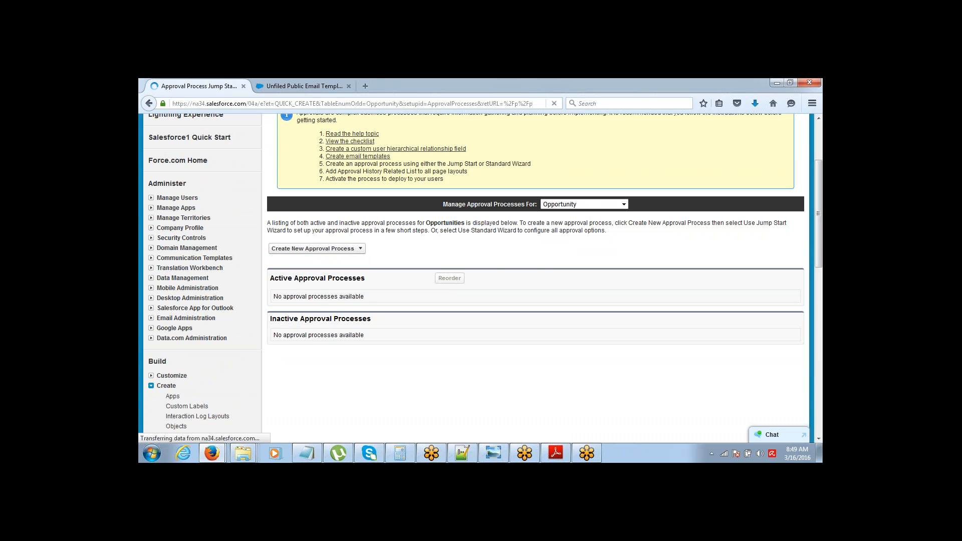
Step: Name the process AP1 with entry criterion Opportunity: Amount less than 10000
{"action": "left_click", "coordinate": [395, 284]}
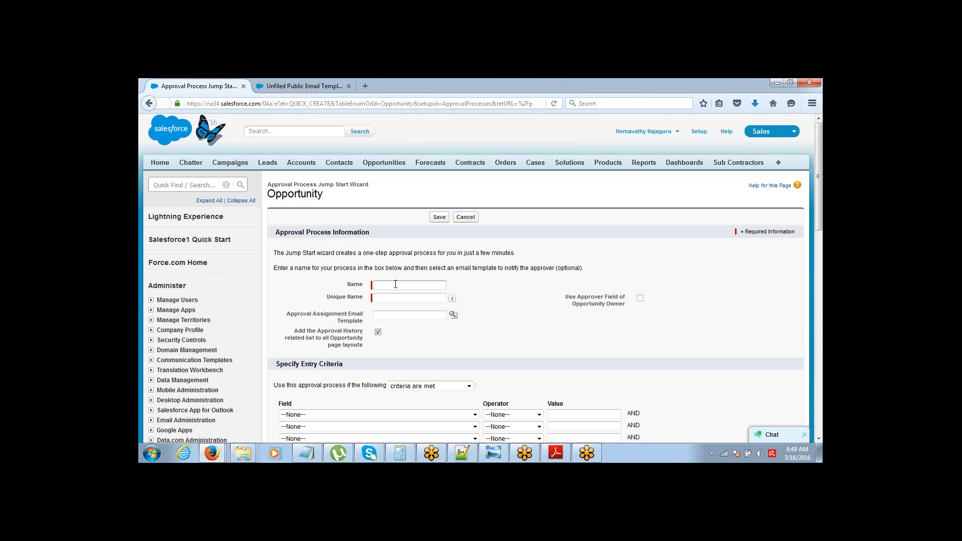
{"action": "type", "text": "AP1"}
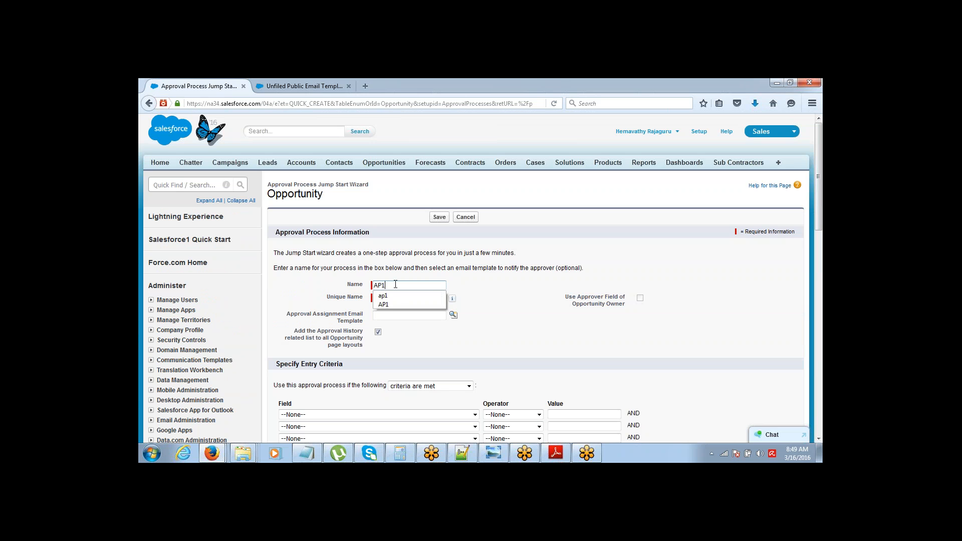
{"action": "key", "text": "Tab"}
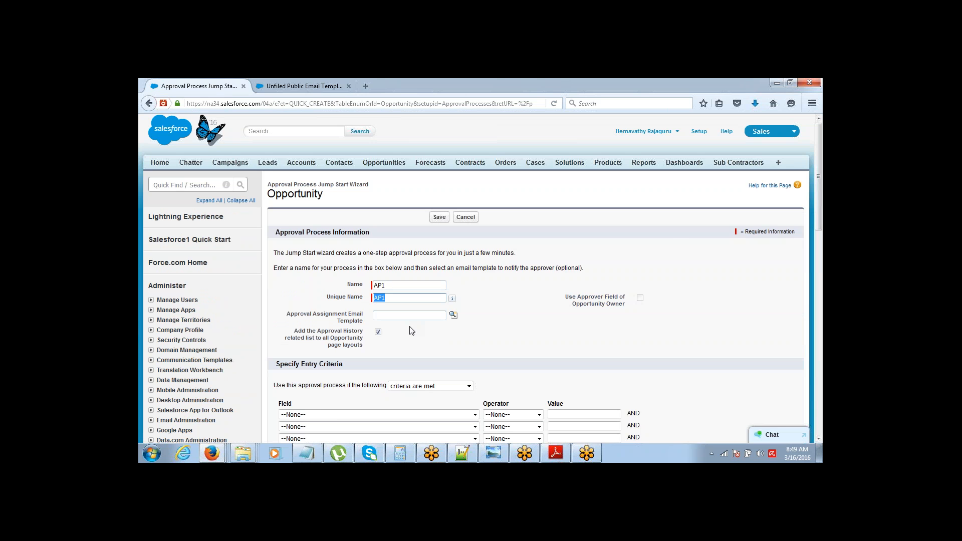
{"action": "left_click_drag", "start_coordinate": [821, 145], "coordinate": [625, 201]}
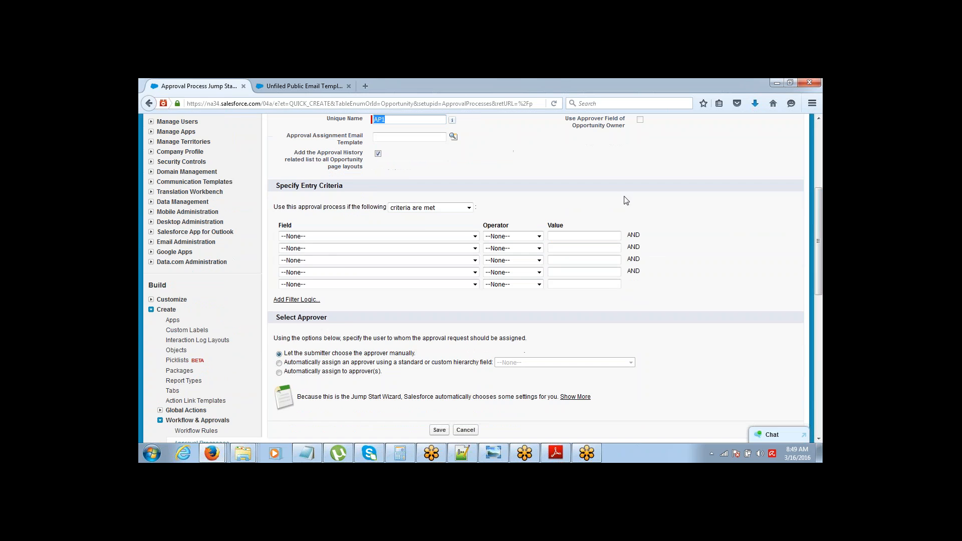
{"action": "left_click", "coordinate": [403, 236]}
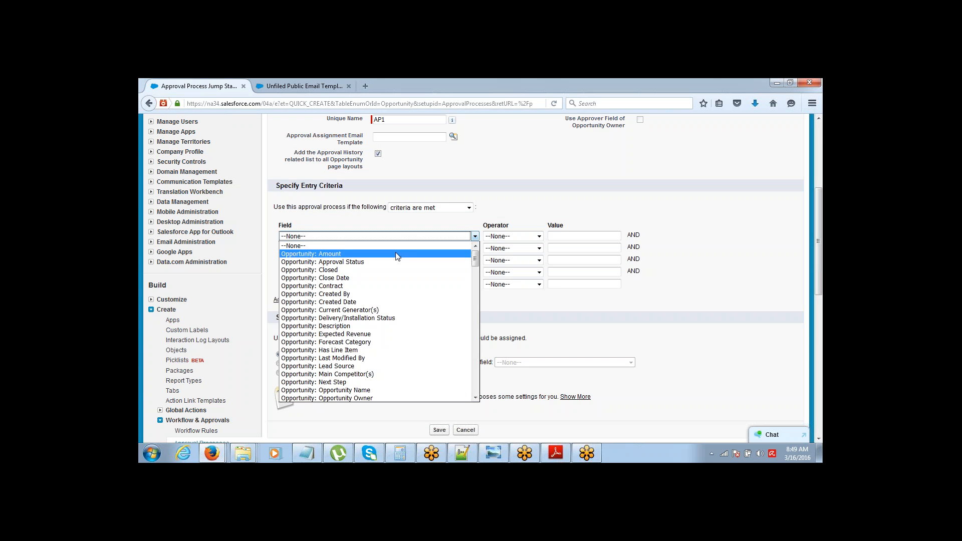
{"action": "left_click", "coordinate": [398, 253]}
{"action": "left_click", "coordinate": [496, 236]}
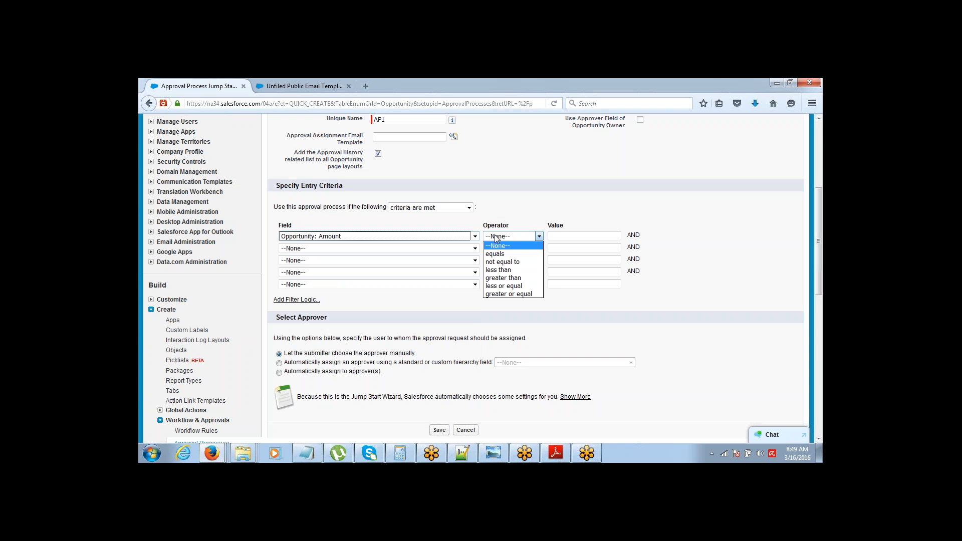
{"action": "left_click", "coordinate": [498, 270]}
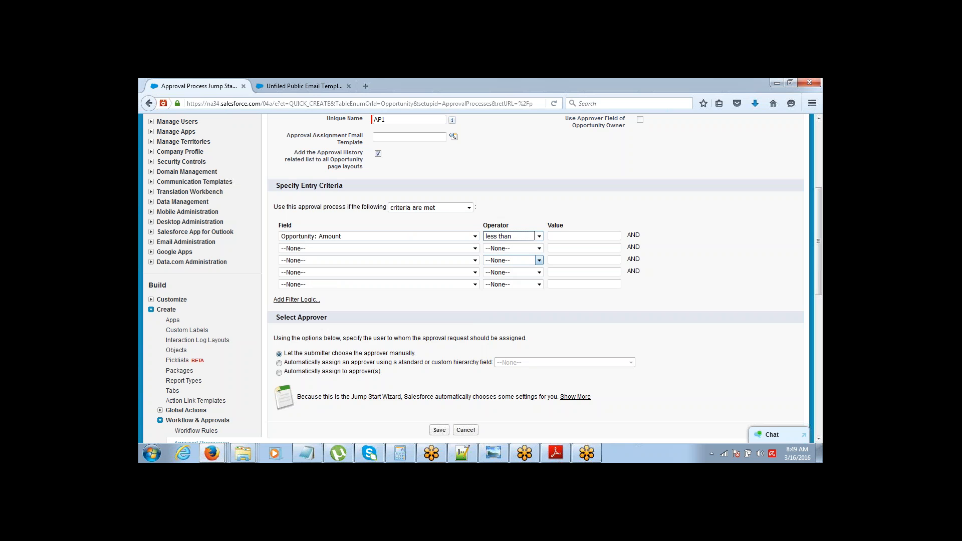
{"action": "left_click", "coordinate": [567, 236]}
{"action": "type", "text": "10000"}
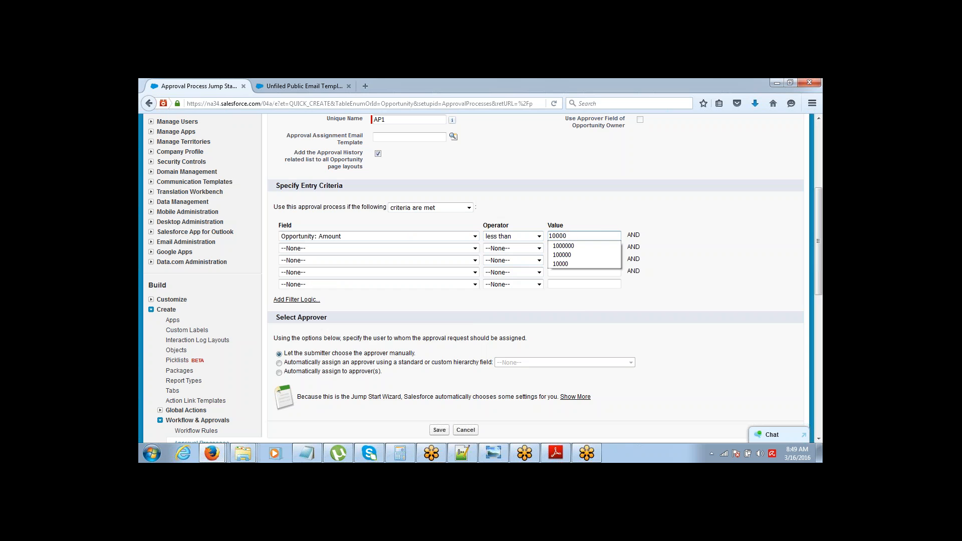
{"action": "key", "text": "Tab"}
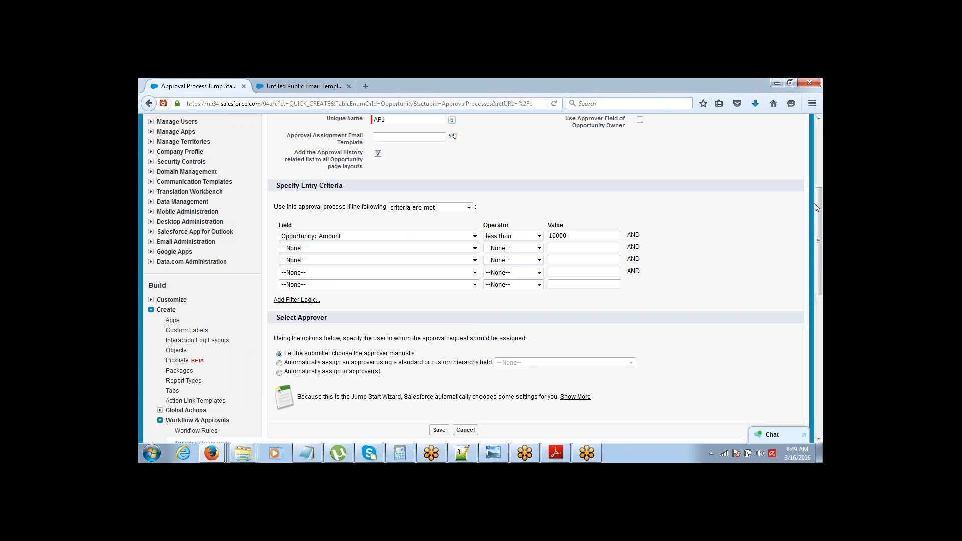
{"action": "left_click_drag", "start_coordinate": [815, 206], "coordinate": [805, 239]}
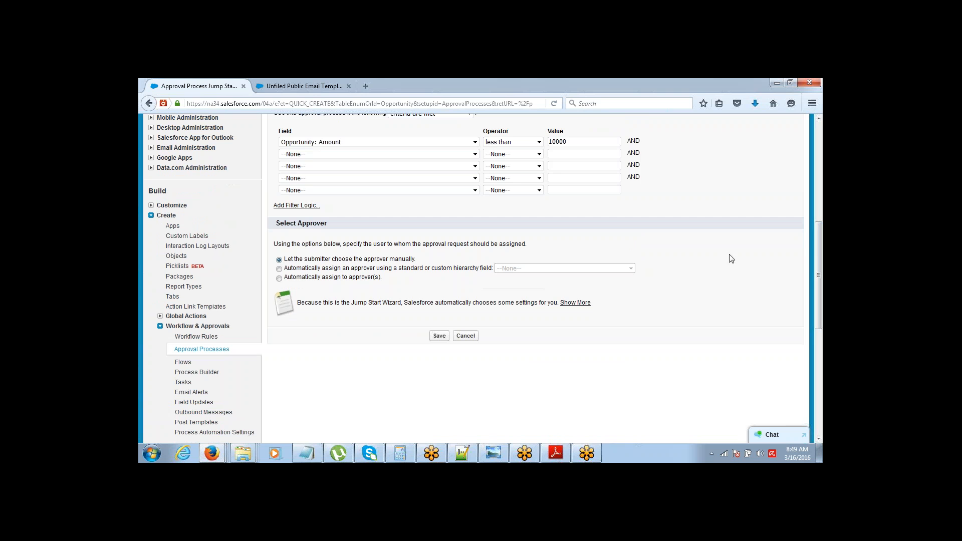
Step: Compare the approver selection options, including manual choice and the hierarchy field
{"action": "triple_click", "coordinate": [277, 224]}
{"action": "left_click", "coordinate": [285, 261]}
{"action": "left_click_drag", "start_coordinate": [284, 261], "coordinate": [390, 267]}
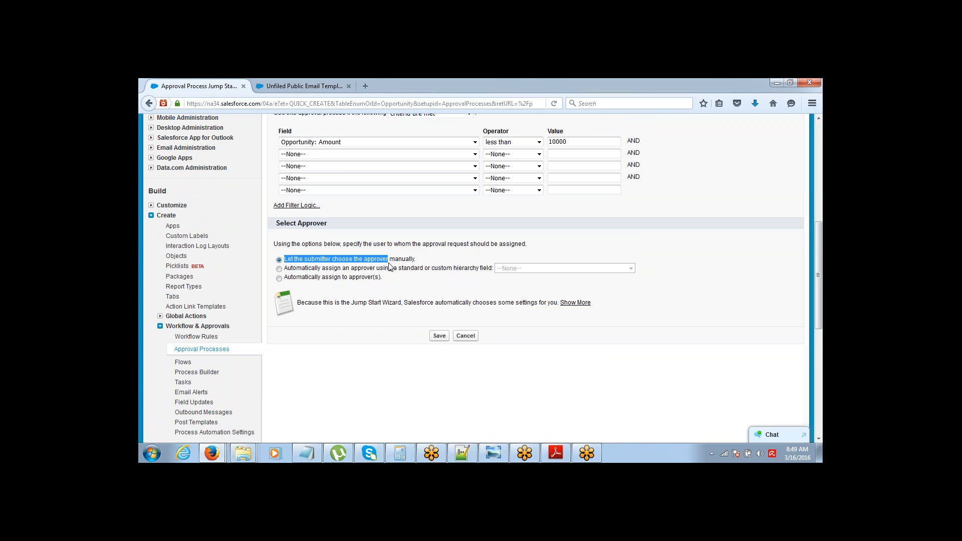
{"action": "left_click", "coordinate": [311, 270]}
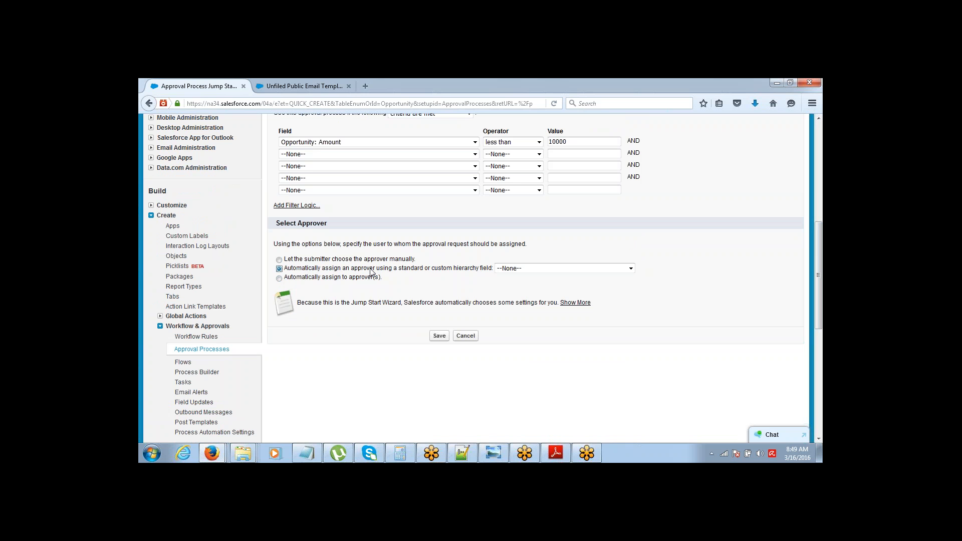
{"action": "left_click_drag", "start_coordinate": [375, 271], "coordinate": [407, 273]}
Step: Automatically assign a looked-up User as approver and add a second approver row
{"action": "left_click", "coordinate": [344, 282]}
{"action": "left_click", "coordinate": [334, 293]}
{"action": "left_click", "coordinate": [308, 301]}
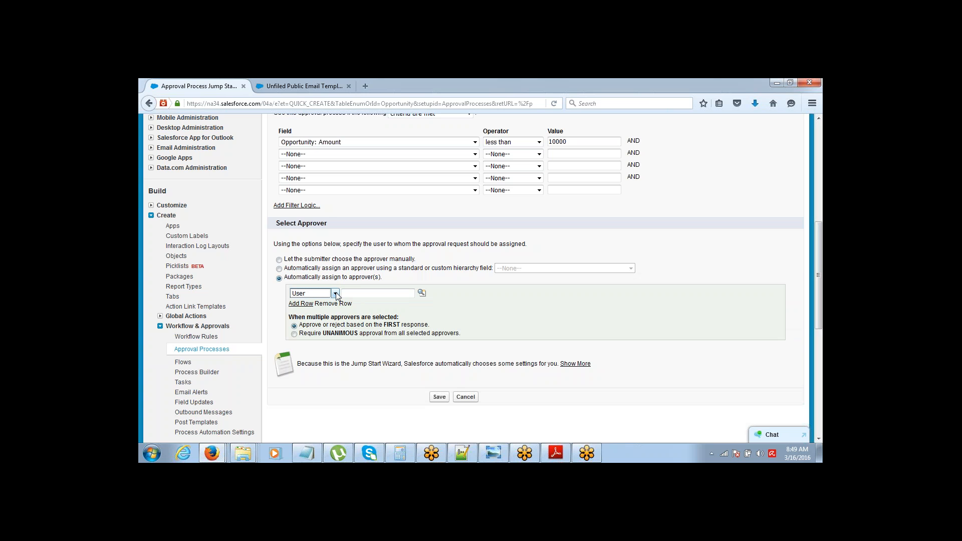
{"action": "left_click", "coordinate": [421, 292]}
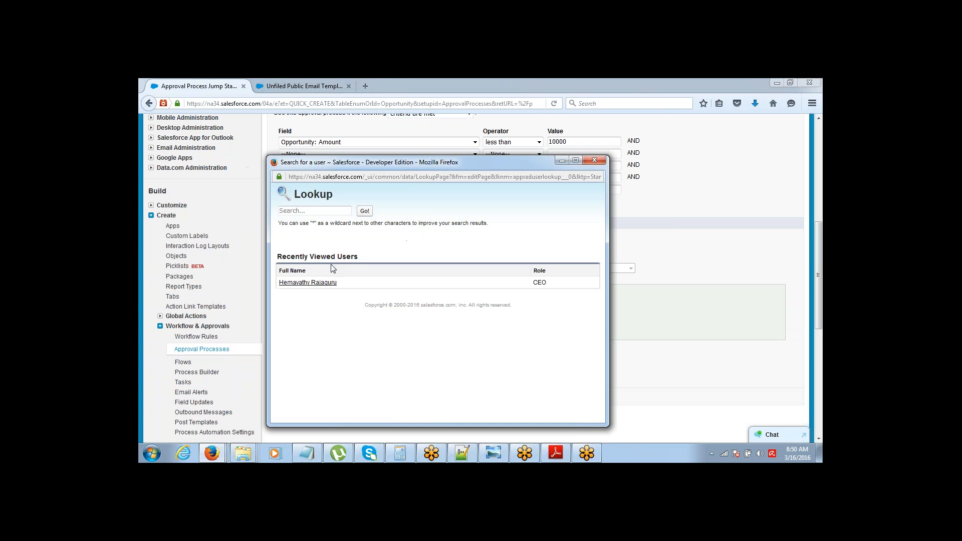
{"action": "left_click", "coordinate": [316, 282]}
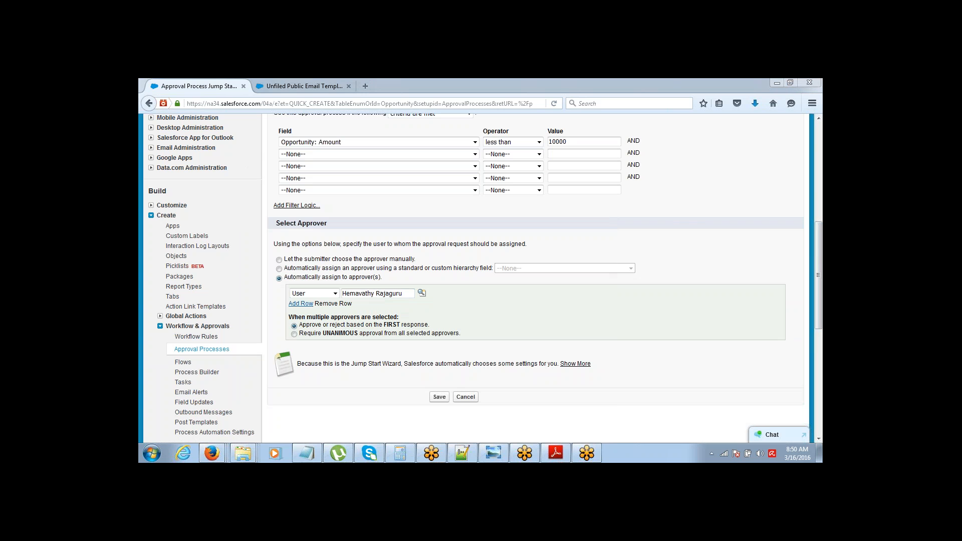
{"action": "left_click", "coordinate": [303, 303]}
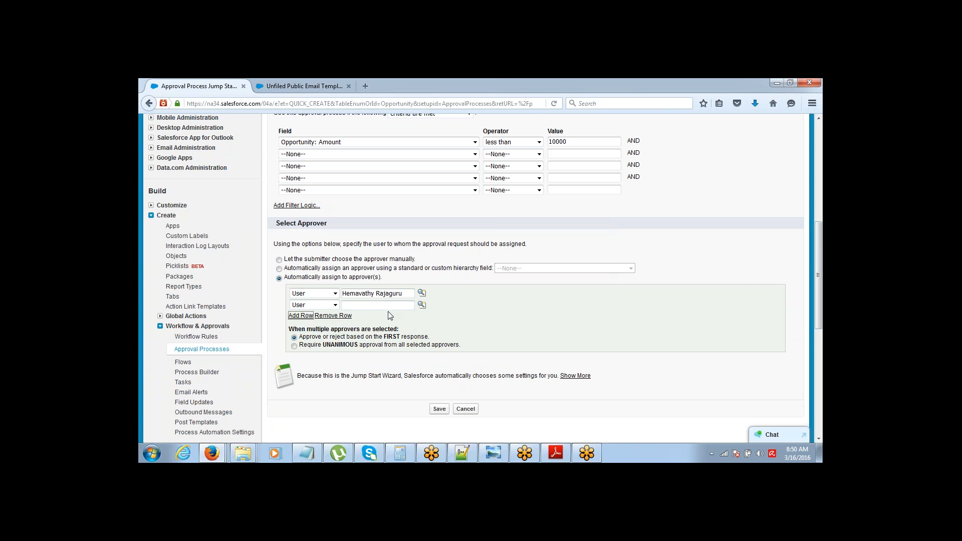
{"action": "scroll", "coordinate": [820, 270], "scroll_direction": "down", "scroll_amount": 3}
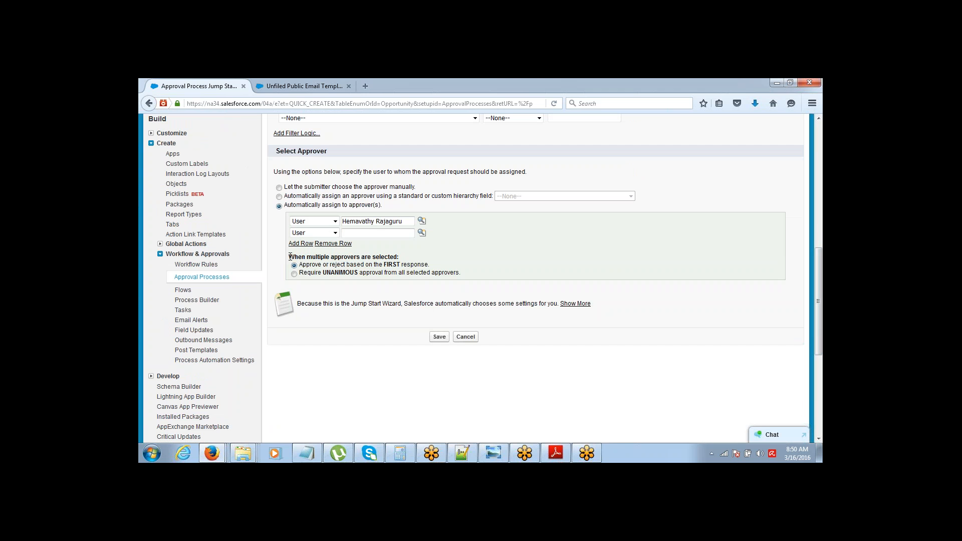
{"action": "left_click_drag", "start_coordinate": [289, 257], "coordinate": [407, 276]}
{"action": "left_click", "coordinate": [408, 278]}
Step: Set AP1 to approve or reject based on the first approver's response
{"action": "left_click_drag", "start_coordinate": [307, 258], "coordinate": [359, 258]}
{"action": "left_click", "coordinate": [306, 274]}
{"action": "left_click", "coordinate": [301, 266]}
Step: Save AP1, acknowledge the activation reminder, and view its detail page
{"action": "left_click", "coordinate": [439, 337]}
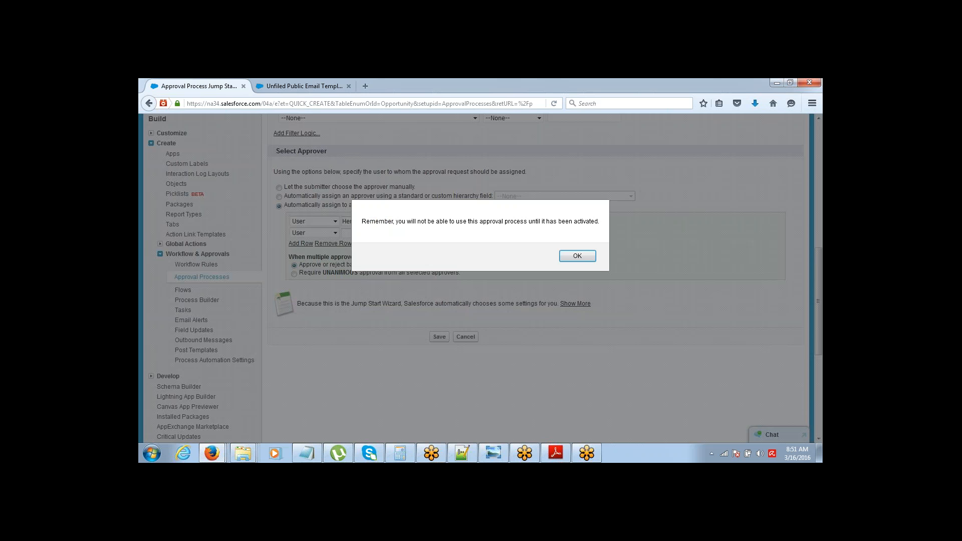
{"action": "left_click", "coordinate": [584, 256]}
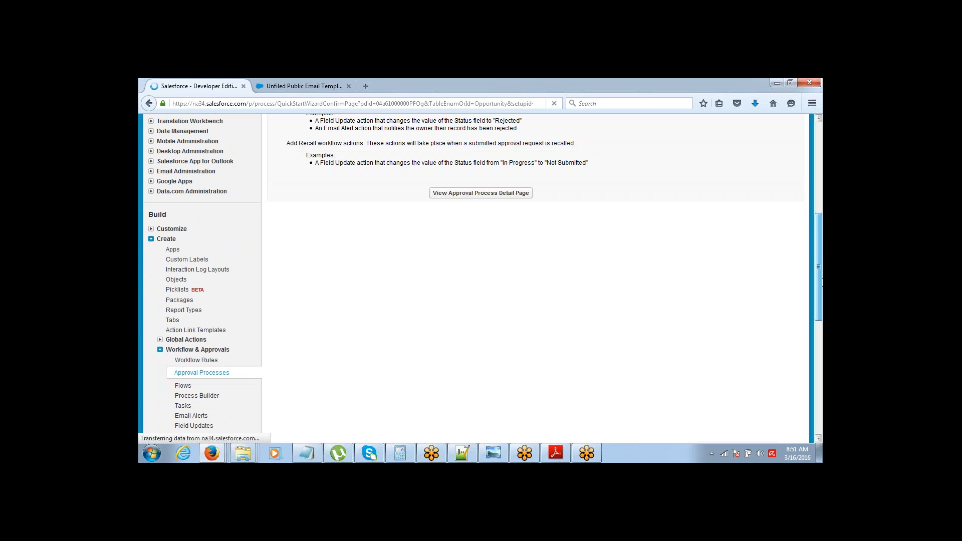
{"action": "left_click", "coordinate": [494, 193]}
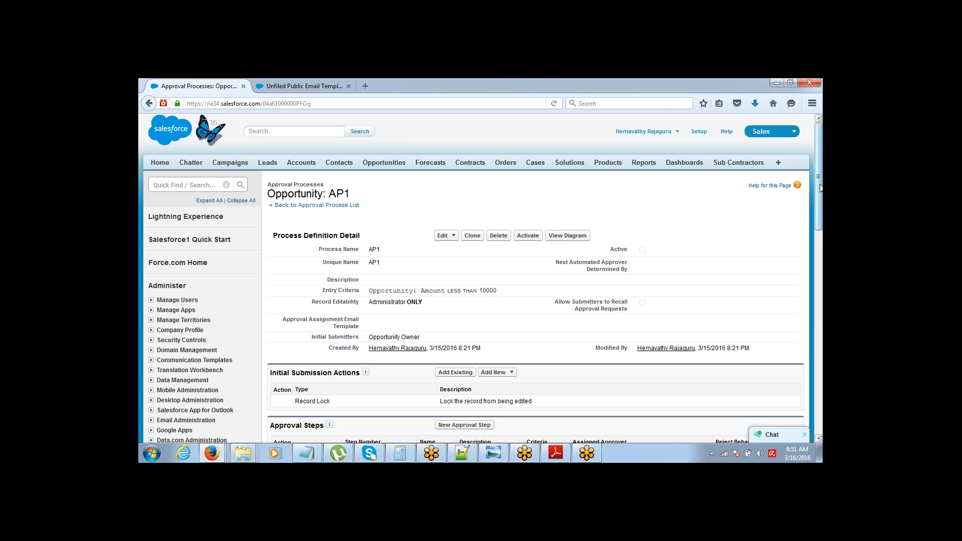
Step: Scroll to Initial Submission Actions and open its Add New action list
{"action": "left_click_drag", "start_coordinate": [820, 197], "coordinate": [819, 253]}
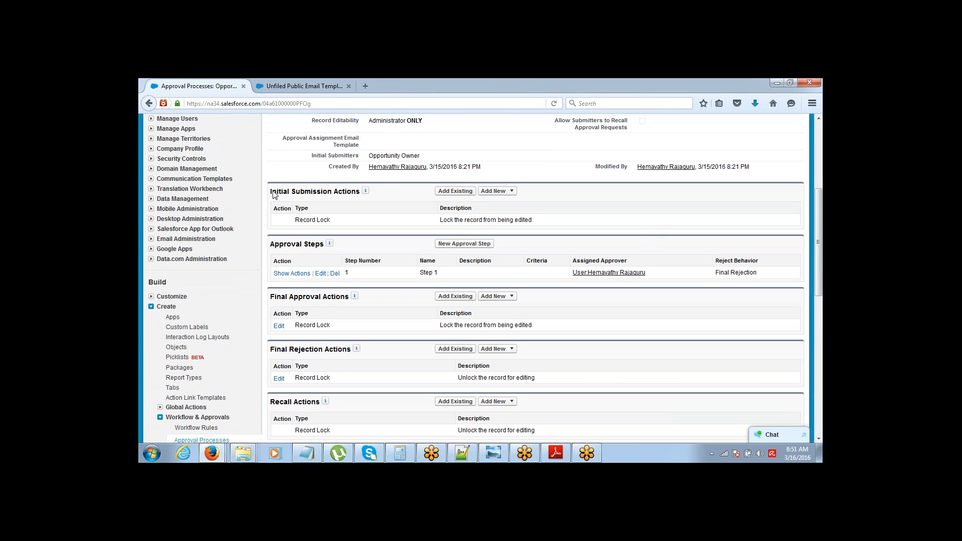
{"action": "left_click_drag", "start_coordinate": [272, 192], "coordinate": [347, 192]}
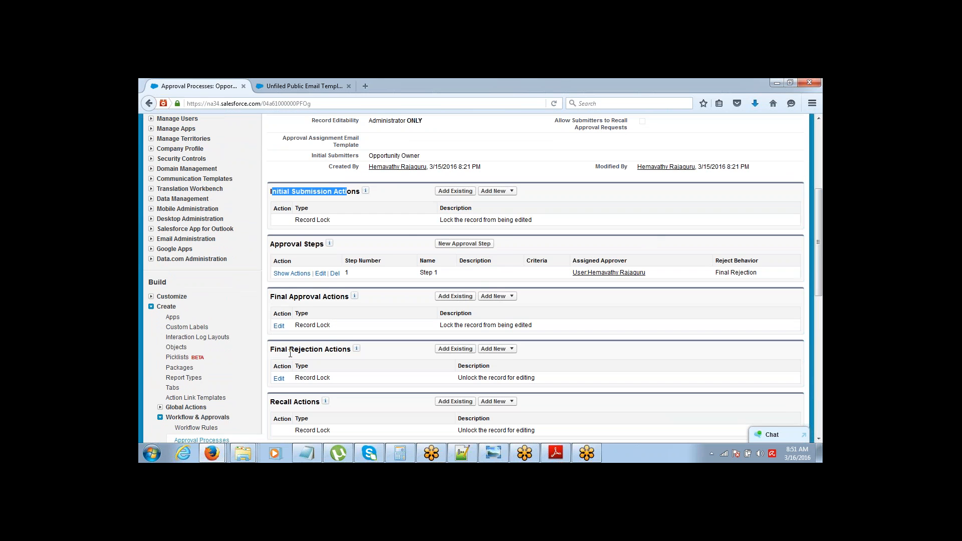
{"action": "left_click", "coordinate": [495, 191]}
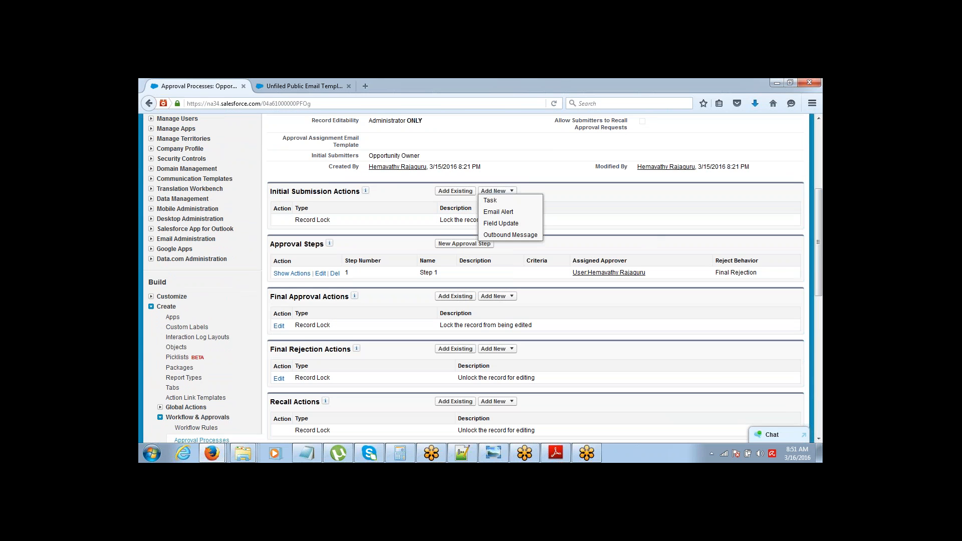
{"action": "left_click", "coordinate": [497, 191]}
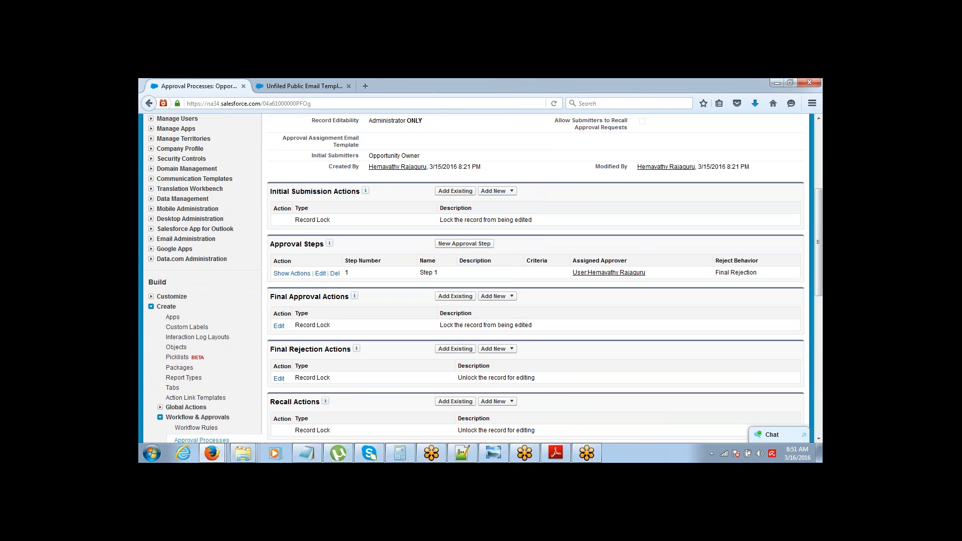
{"action": "left_click", "coordinate": [510, 191]}
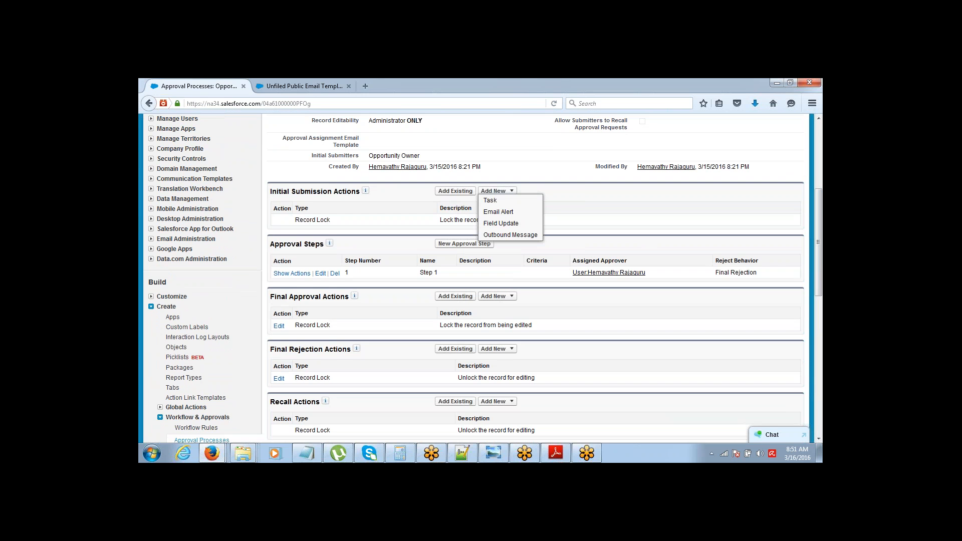
Step: Create submission field update F1 on Approval Status with specific value Pending and save it
{"action": "left_click", "coordinate": [502, 224]}
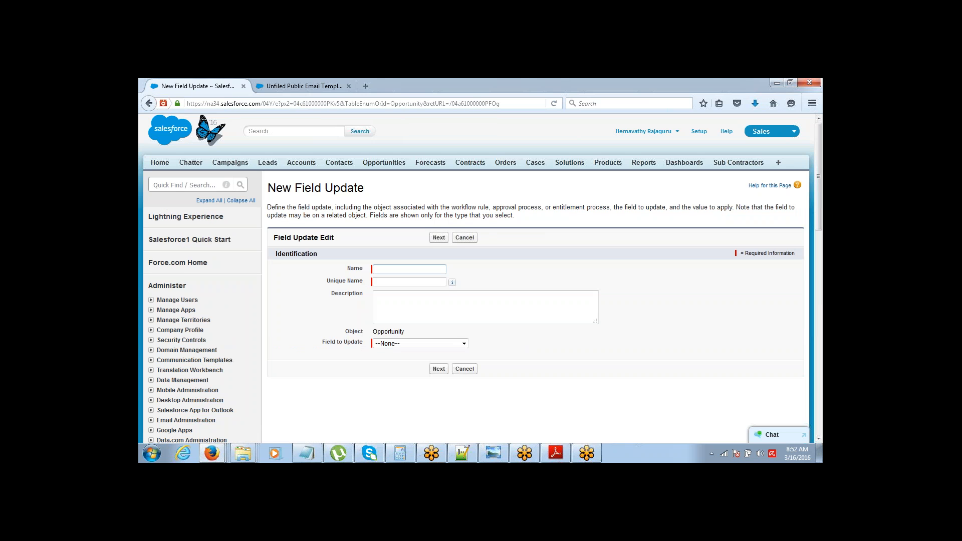
{"action": "type", "text": "F1"}
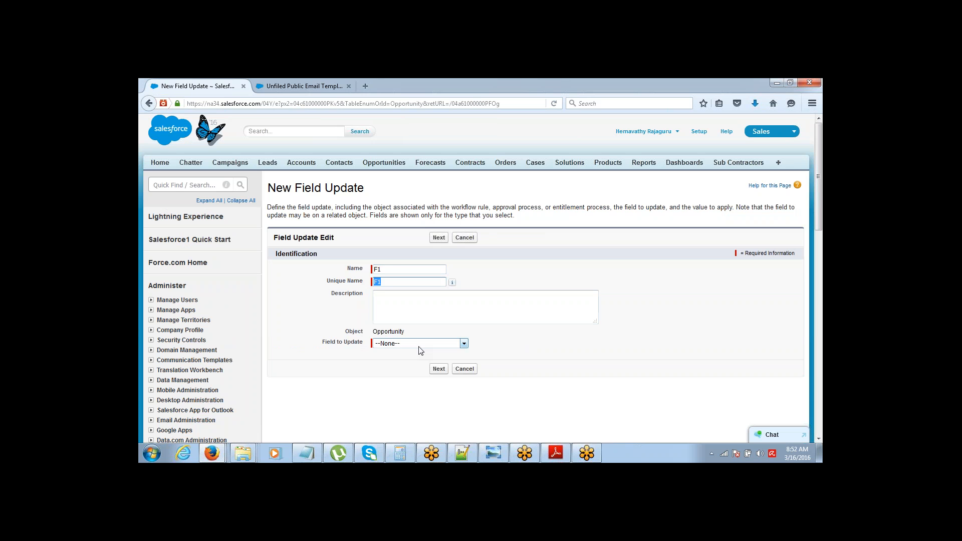
{"action": "left_click", "coordinate": [419, 345]}
{"action": "left_click", "coordinate": [406, 294]}
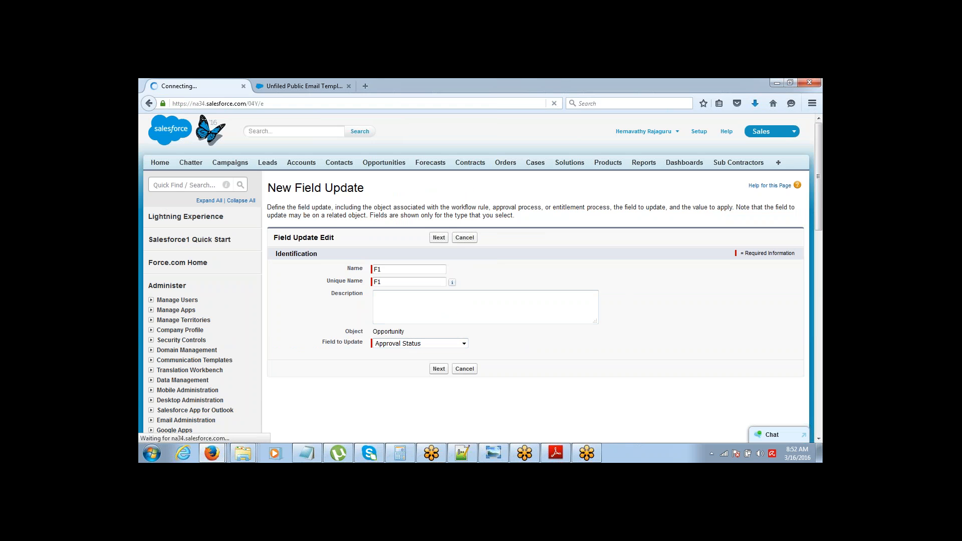
{"action": "scroll", "coordinate": [816, 203], "scroll_direction": "down", "scroll_amount": 5}
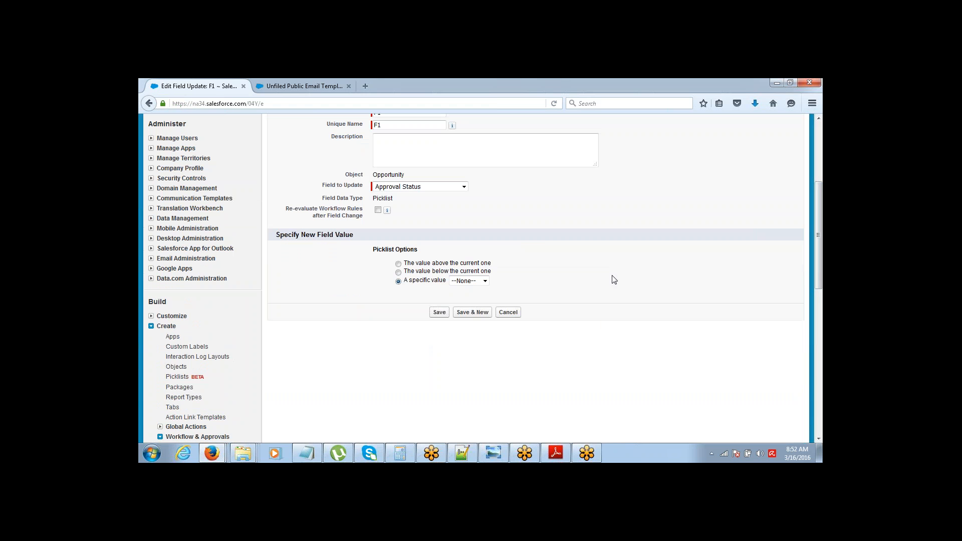
{"action": "left_click", "coordinate": [469, 280]}
{"action": "left_click", "coordinate": [464, 297]}
{"action": "left_click", "coordinate": [439, 312]}
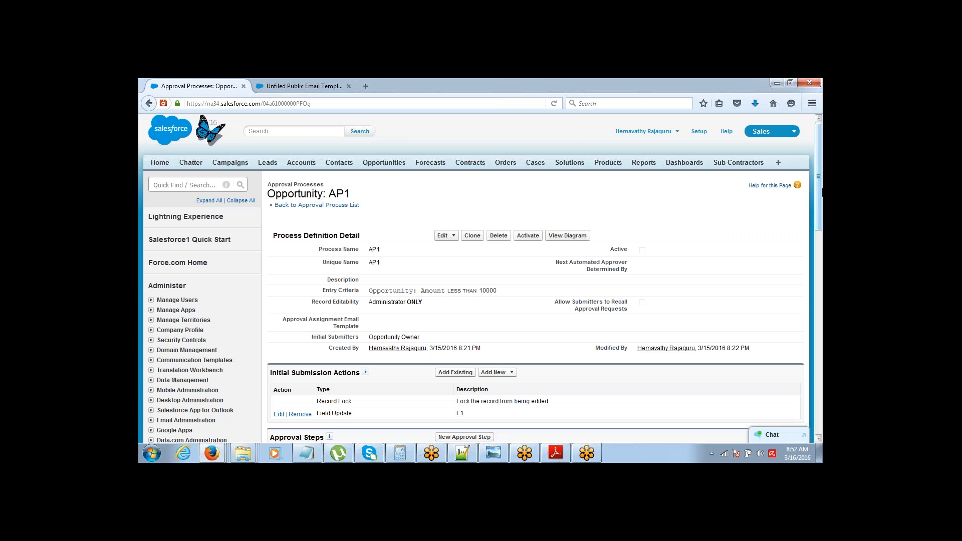
{"action": "scroll", "coordinate": [535, 278], "scroll_direction": "down", "scroll_amount": 10}
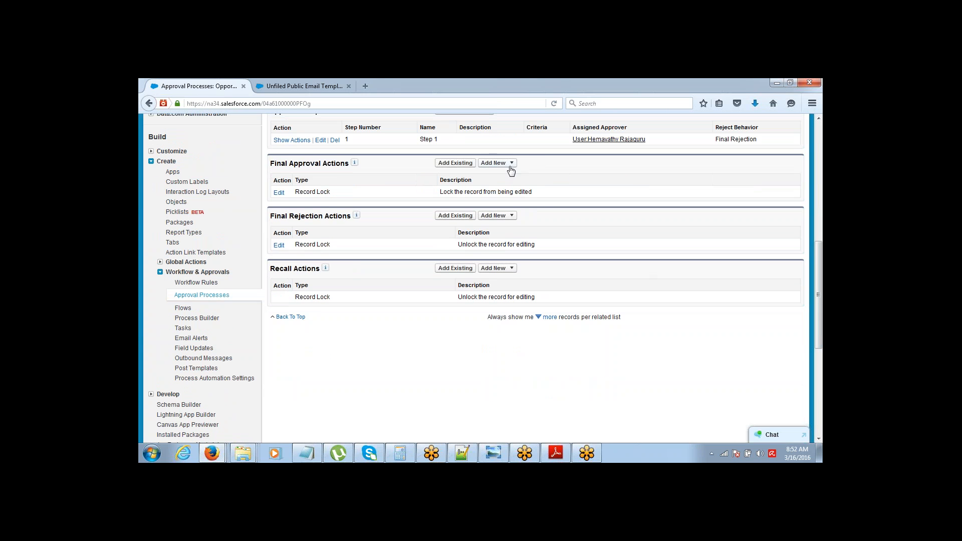
Step: Create final approval field update F2 on Approval Status with specific value Approved and save it
{"action": "left_click", "coordinate": [510, 164]}
{"action": "left_click", "coordinate": [501, 195]}
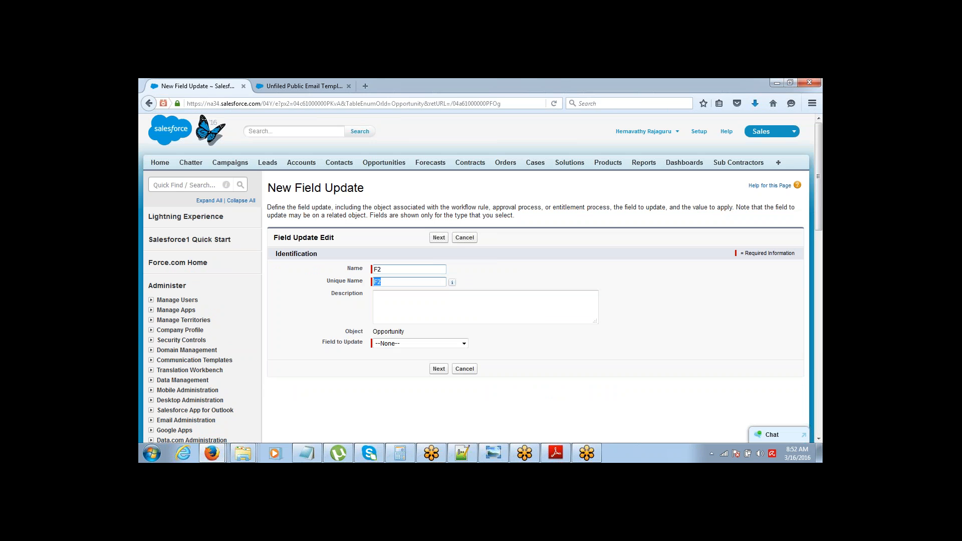
{"action": "left_click", "coordinate": [421, 344]}
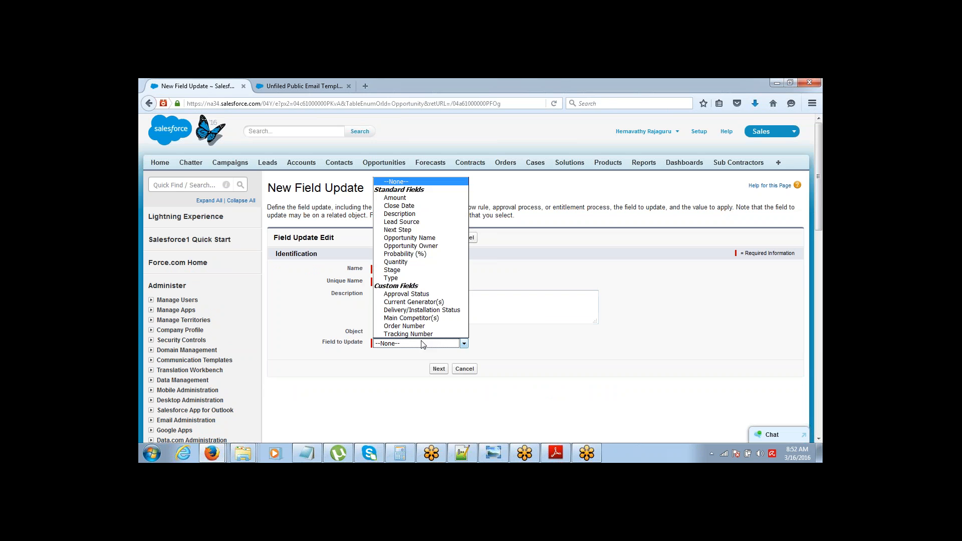
{"action": "left_click", "coordinate": [416, 294]}
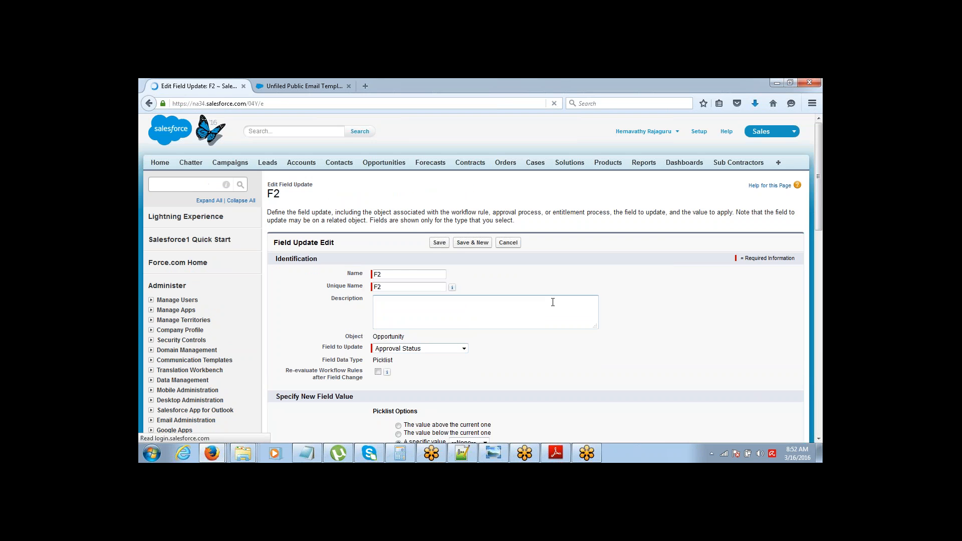
{"action": "left_click", "coordinate": [820, 250]}
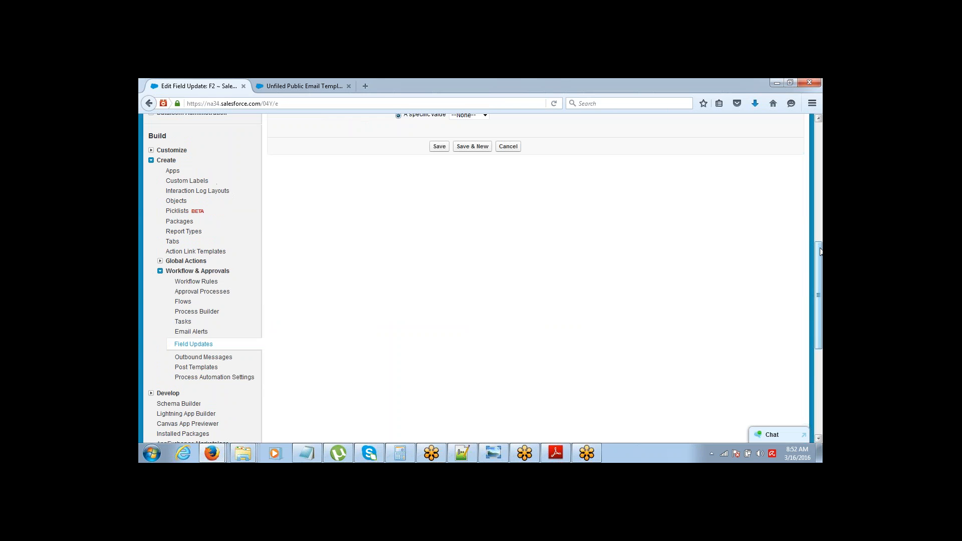
{"action": "scroll", "coordinate": [651, 301], "scroll_direction": "up", "scroll_amount": 5}
{"action": "left_click", "coordinate": [457, 350]}
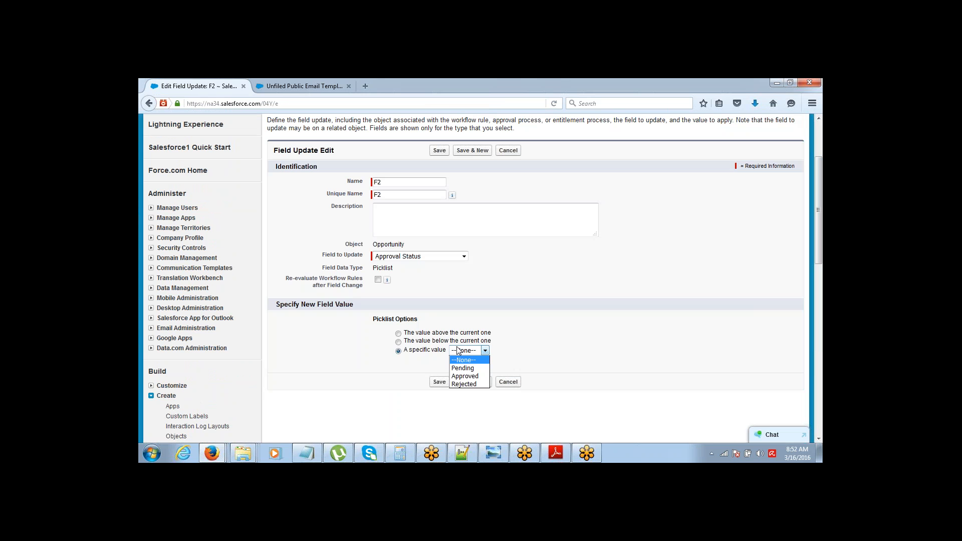
{"action": "left_click", "coordinate": [464, 375]}
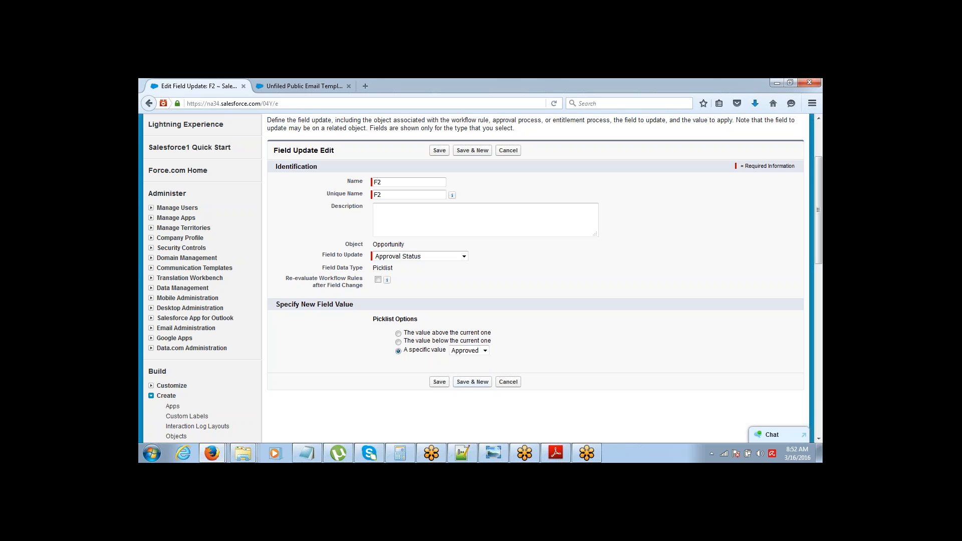
{"action": "left_click", "coordinate": [439, 382]}
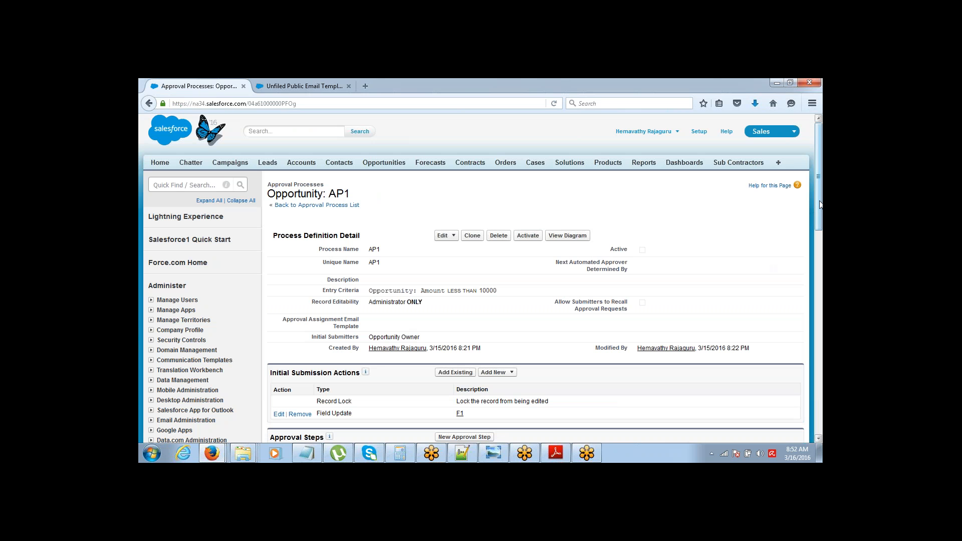
{"action": "scroll", "coordinate": [820, 274], "scroll_direction": "down", "scroll_amount": 5}
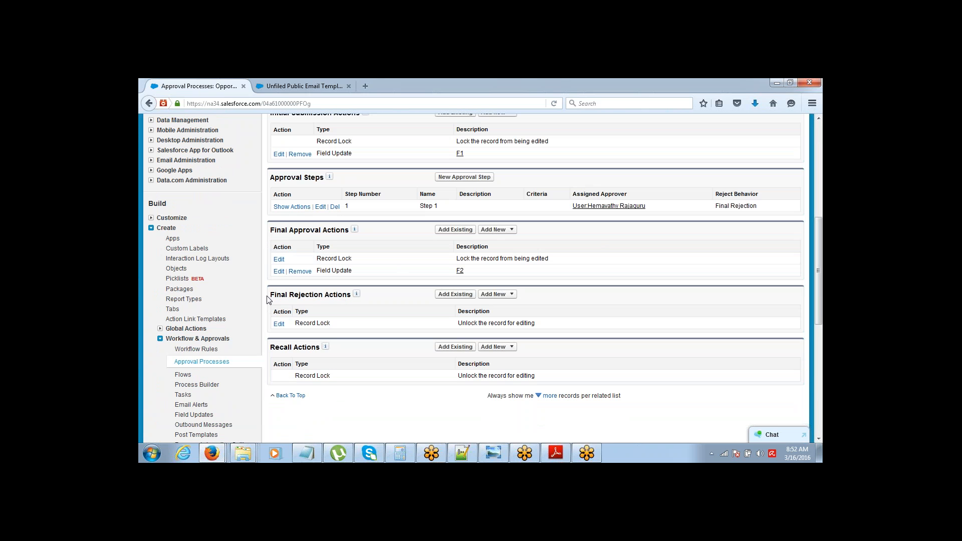
Step: Create final rejection field update F3 on Approval Status with specific value Rejected and save it
{"action": "left_click_drag", "start_coordinate": [270, 295], "coordinate": [334, 296]}
{"action": "left_click", "coordinate": [498, 295]}
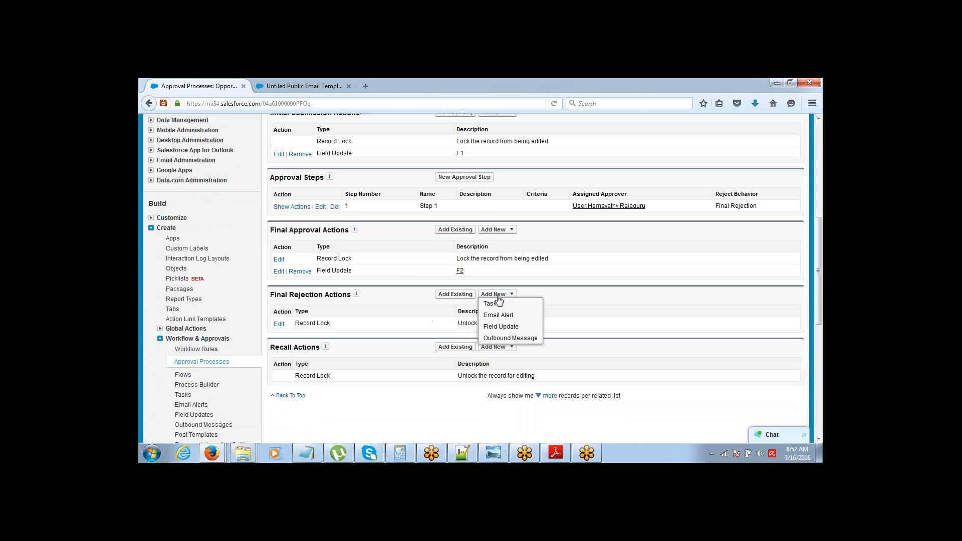
{"action": "left_click", "coordinate": [496, 328]}
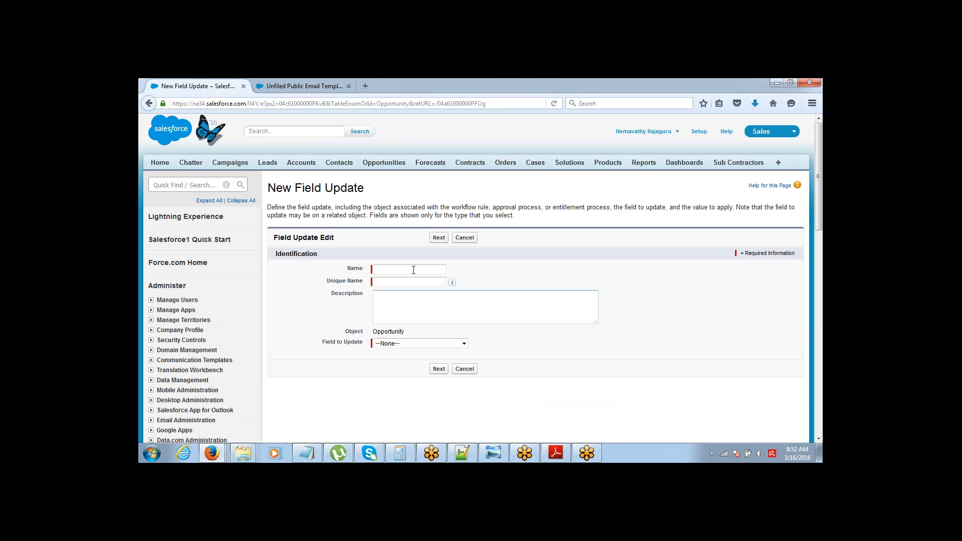
{"action": "left_click", "coordinate": [413, 270]}
{"action": "type", "text": "F3"}
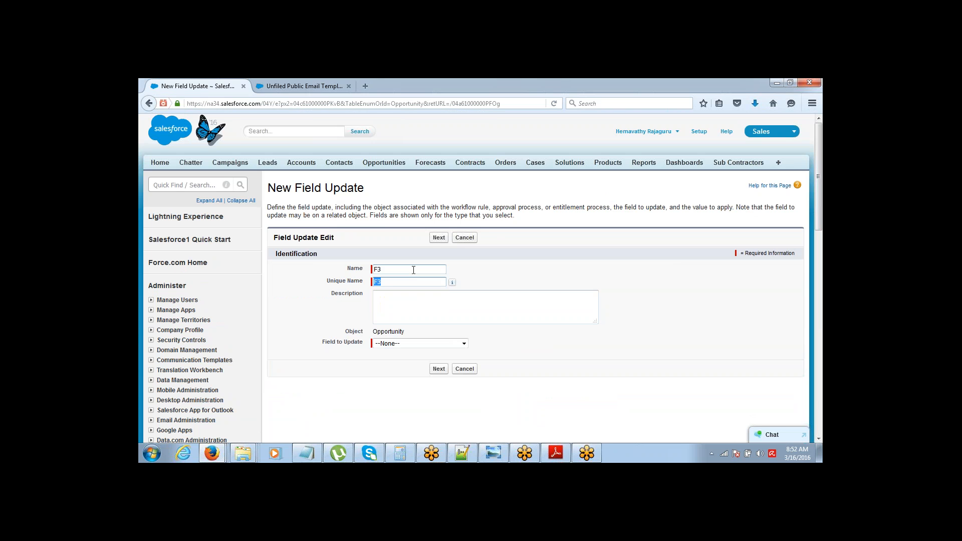
{"action": "left_click", "coordinate": [464, 343]}
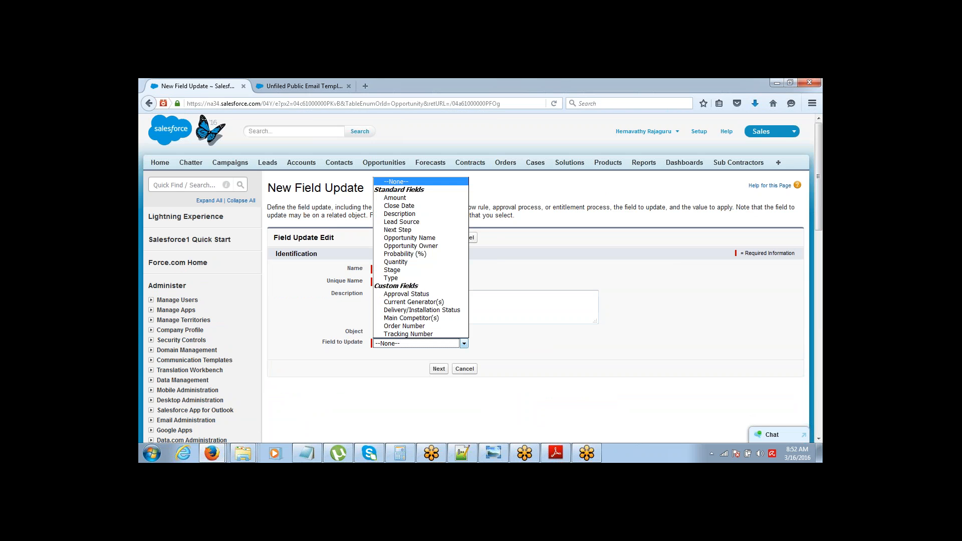
{"action": "left_click", "coordinate": [406, 293]}
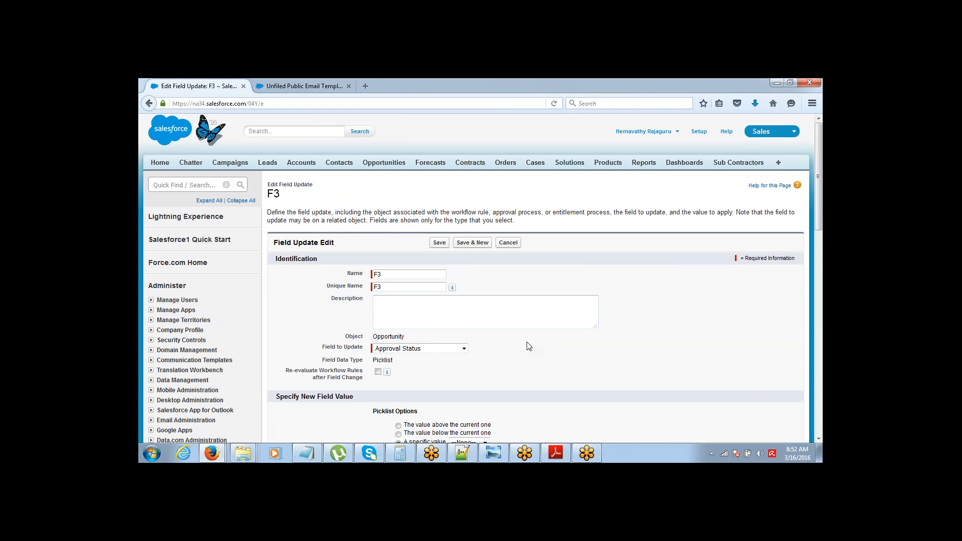
{"action": "left_click_drag", "start_coordinate": [820, 224], "coordinate": [614, 280]}
{"action": "left_click", "coordinate": [467, 304]}
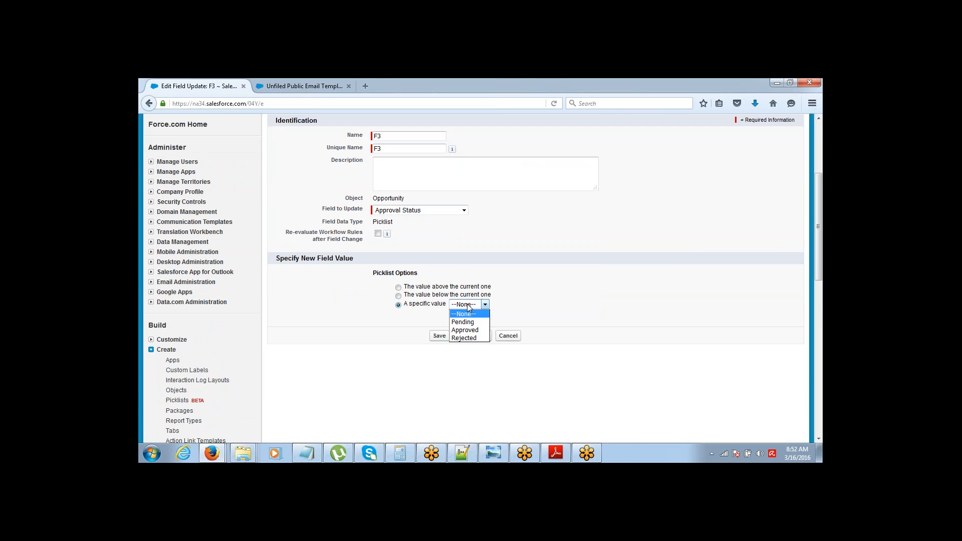
{"action": "left_click", "coordinate": [464, 339]}
{"action": "left_click", "coordinate": [434, 337]}
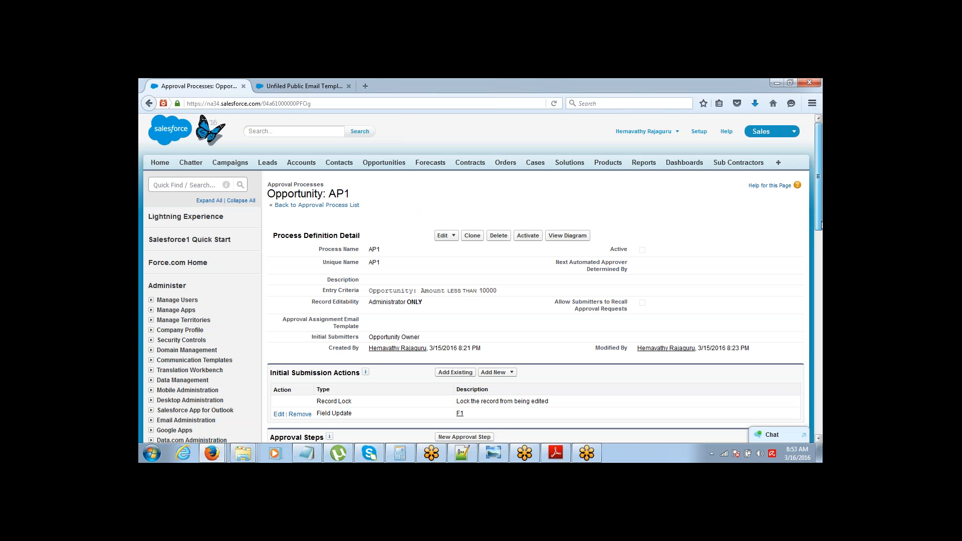
Step: Activate approval process AP1, confirm it, and go to the Opportunities home page
{"action": "mouse_move", "coordinate": [818, 225]}
{"action": "left_mouse_down"}
{"action": "mouse_move", "coordinate": [820, 306]}
{"action": "mouse_move", "coordinate": [819, 216]}
{"action": "left_mouse_up"}
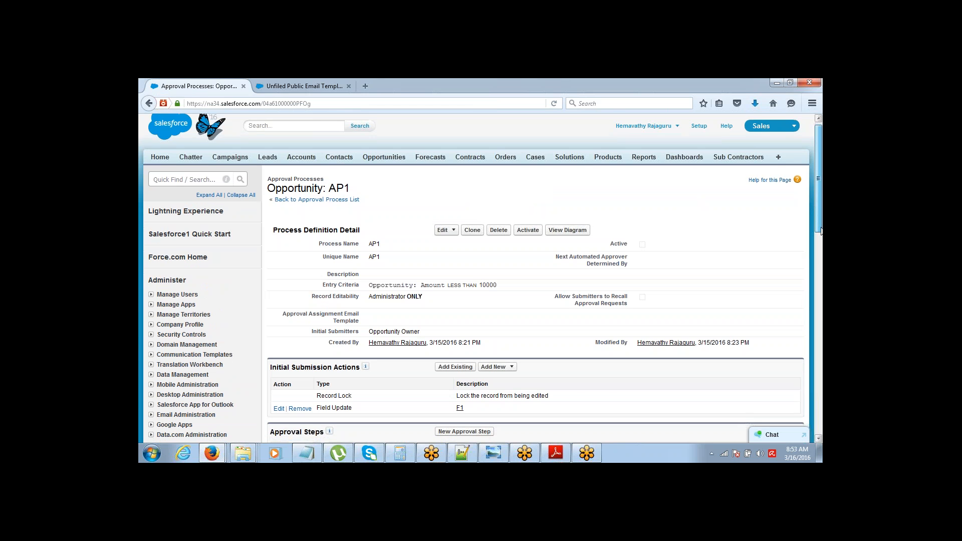
{"action": "mouse_move", "coordinate": [820, 215]}
{"action": "left_mouse_down"}
{"action": "mouse_move", "coordinate": [821, 242]}
{"action": "mouse_move", "coordinate": [819, 205]}
{"action": "left_mouse_up"}
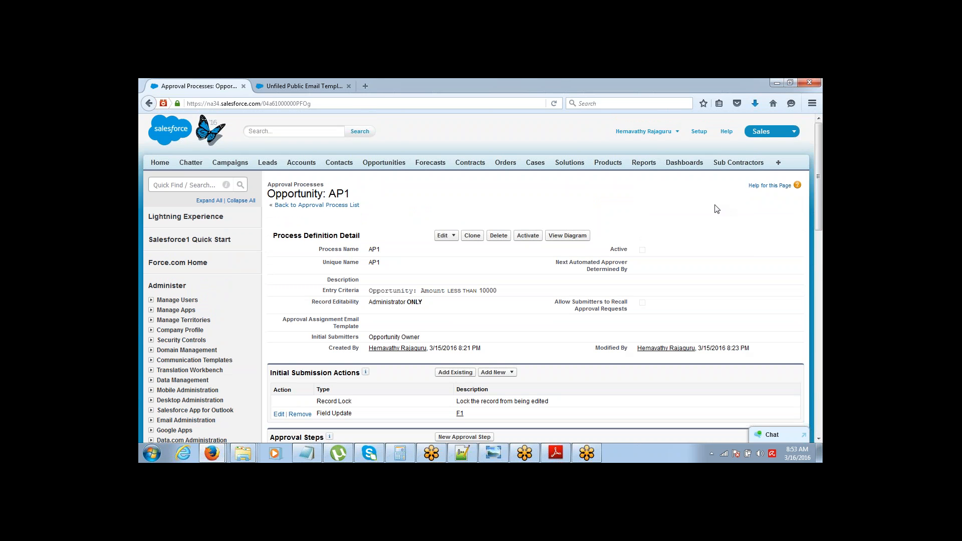
{"action": "mouse_move", "coordinate": [819, 196]}
{"action": "left_mouse_down"}
{"action": "mouse_move", "coordinate": [820, 245]}
{"action": "mouse_move", "coordinate": [821, 192]}
{"action": "left_mouse_up"}
{"action": "left_click", "coordinate": [526, 237]}
{"action": "left_click", "coordinate": [608, 254]}
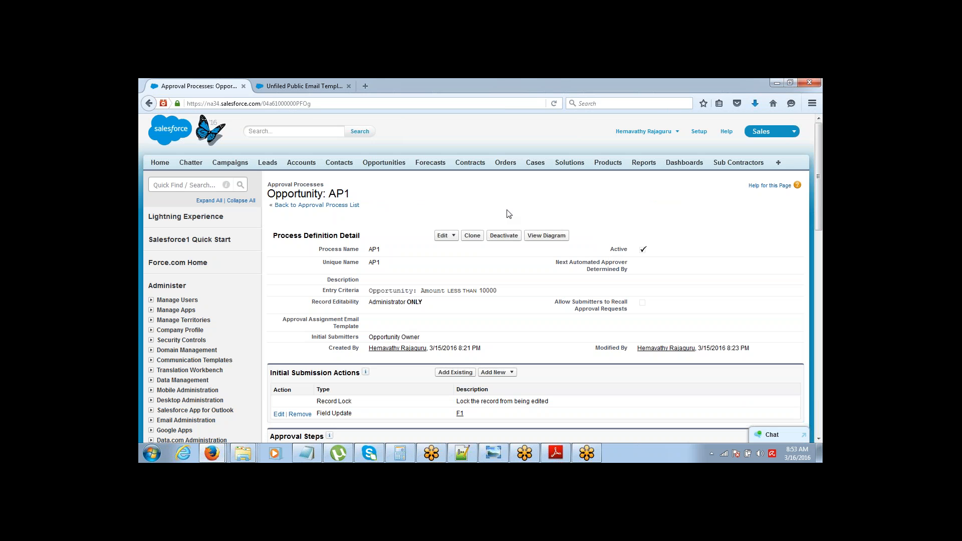
{"action": "left_click", "coordinate": [396, 168]}
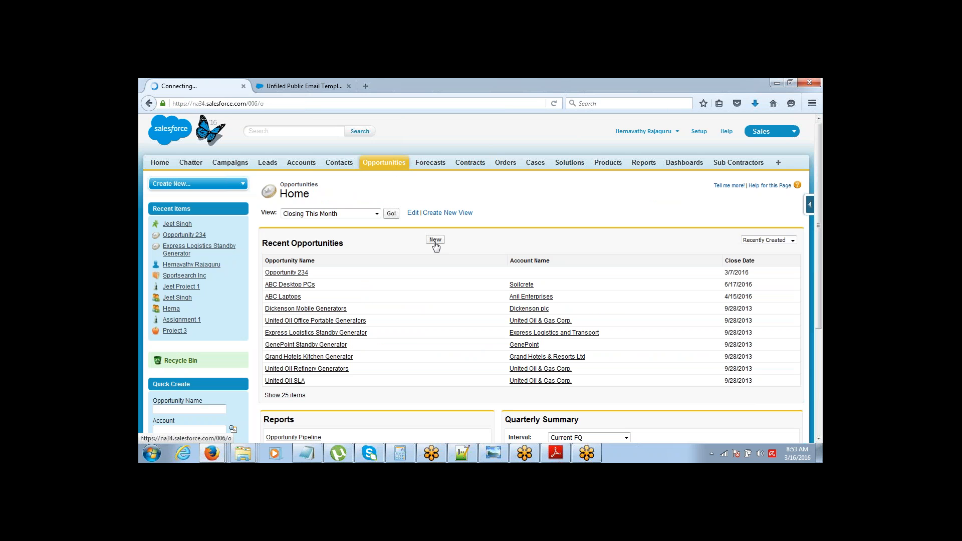
Step: Create and save opportunity 'Op 23': amount 9000, close date 3/23/2016, stage Needs Analysis
{"action": "left_click", "coordinate": [435, 240]}
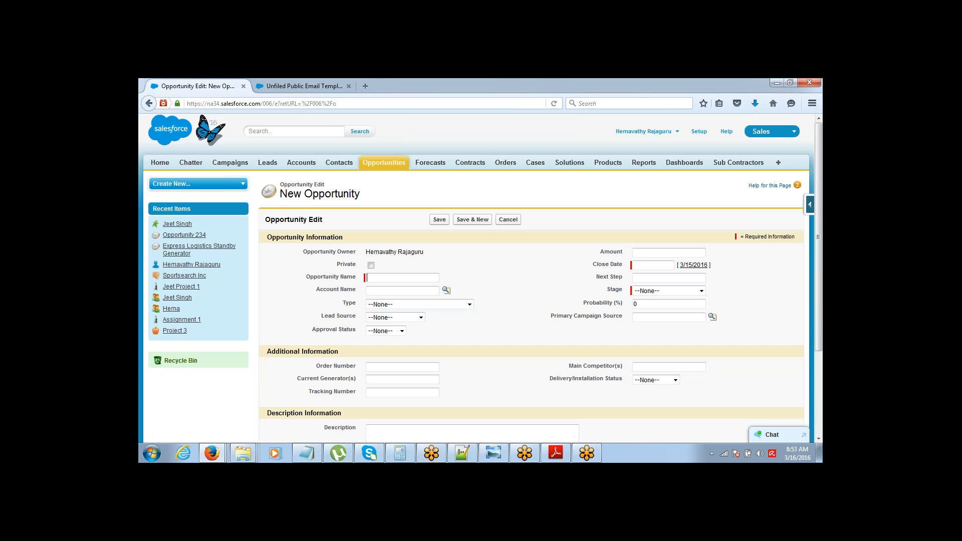
{"action": "type", "text": "Op 23"}
{"action": "key", "text": "Tab"}
{"action": "left_click", "coordinate": [684, 250]}
{"action": "type", "text": "90"}
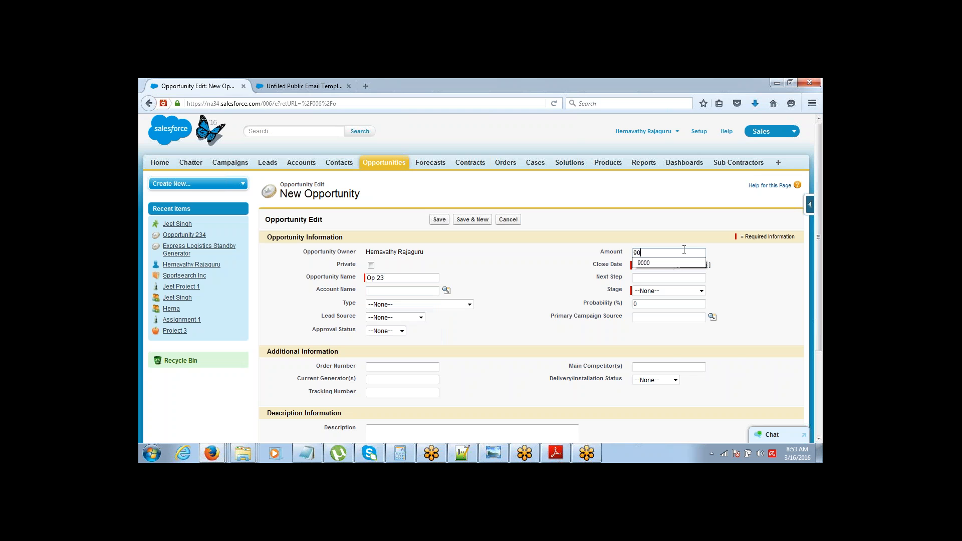
{"action": "type", "text": "00"}
{"action": "key", "text": "Tab"}
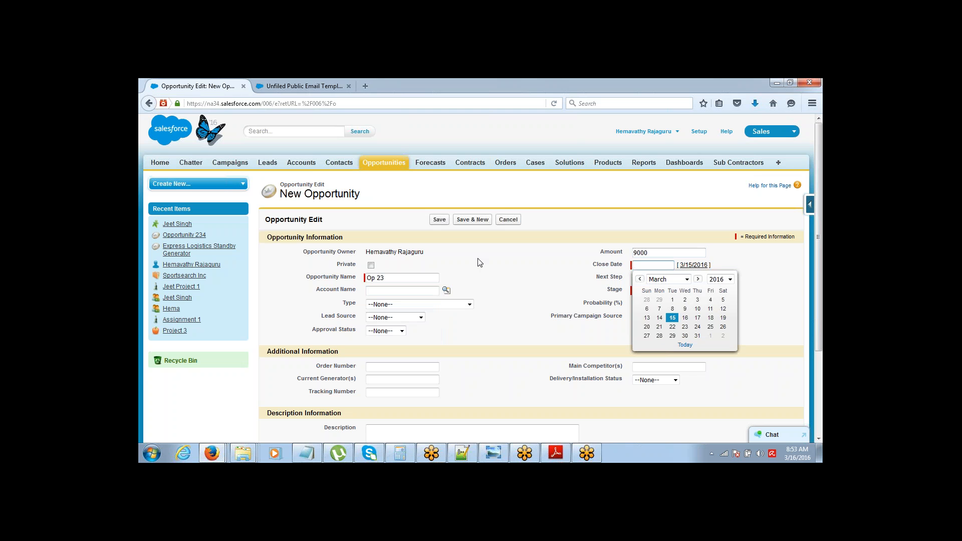
{"action": "left_click", "coordinate": [685, 327]}
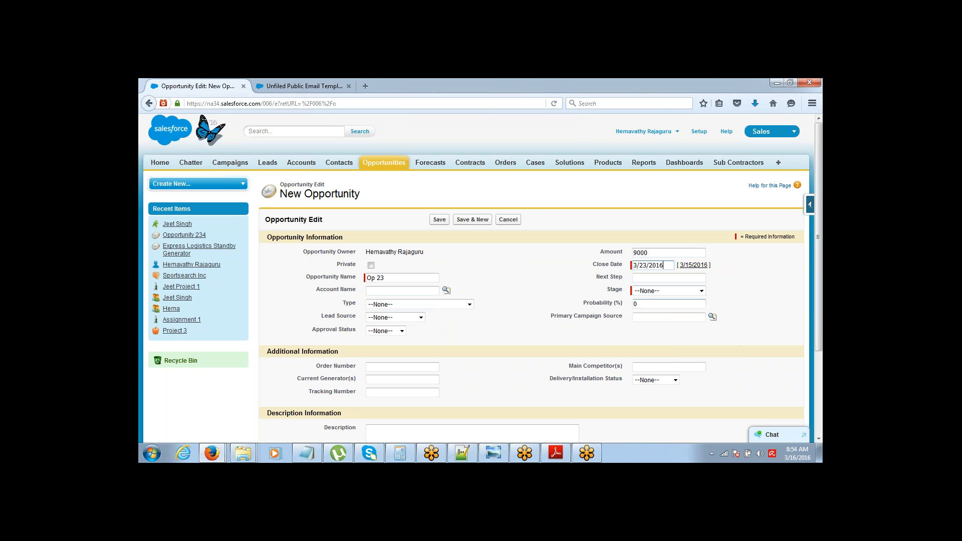
{"action": "left_click", "coordinate": [659, 291]}
{"action": "left_click", "coordinate": [654, 325]}
{"action": "left_click", "coordinate": [440, 220]}
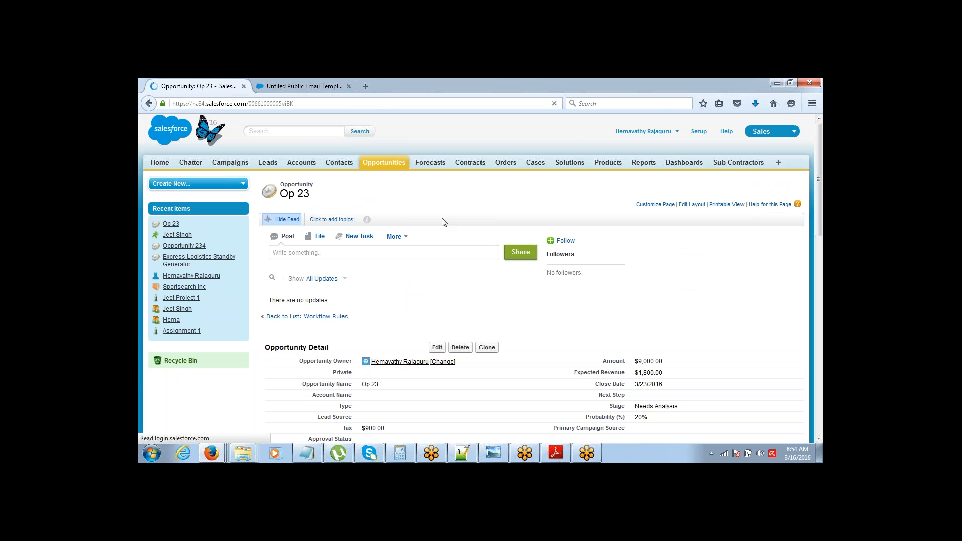
Step: Scroll Op 23's page to Approval History, checking the $9,000.00 amount and empty Approval Status
{"action": "left_click_drag", "start_coordinate": [821, 194], "coordinate": [821, 215]}
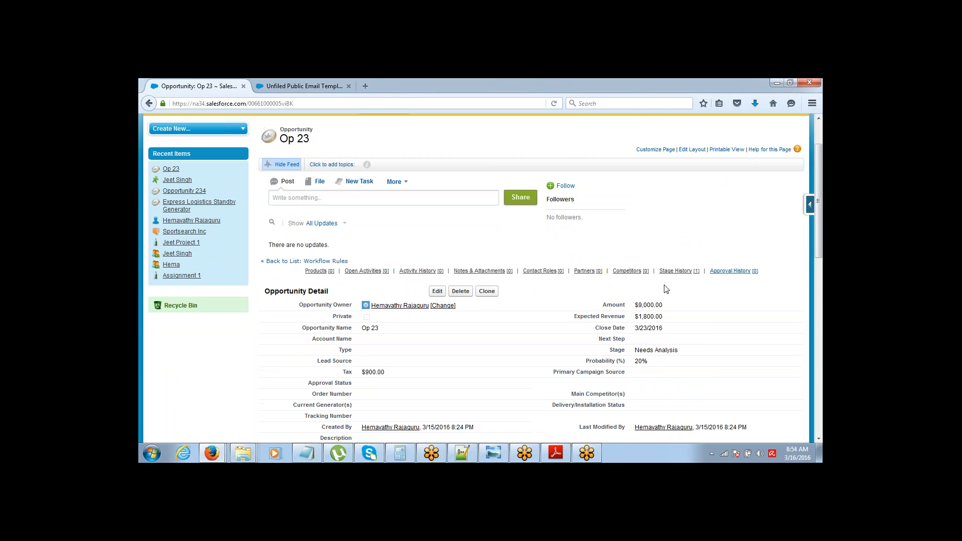
{"action": "left_click_drag", "start_coordinate": [634, 307], "coordinate": [668, 307]}
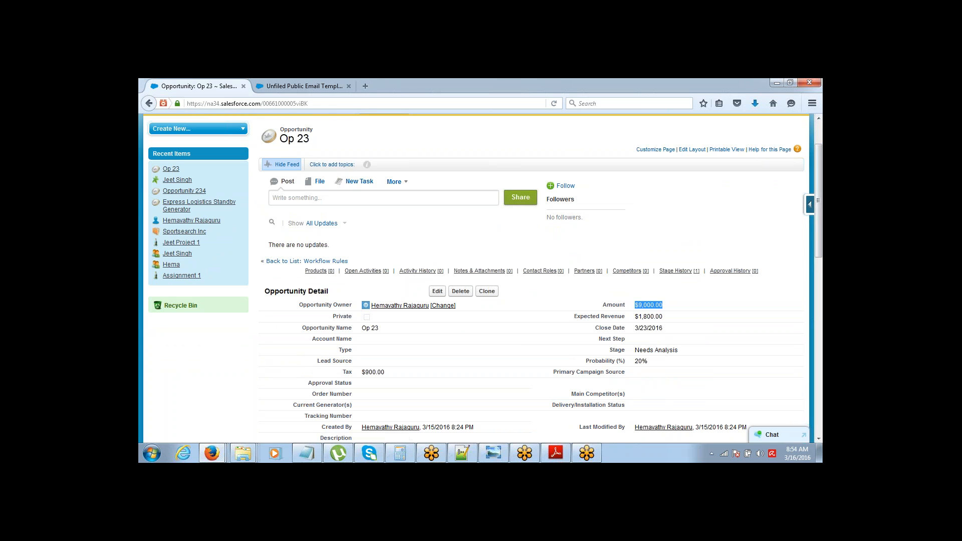
{"action": "left_click_drag", "start_coordinate": [309, 384], "coordinate": [353, 384]}
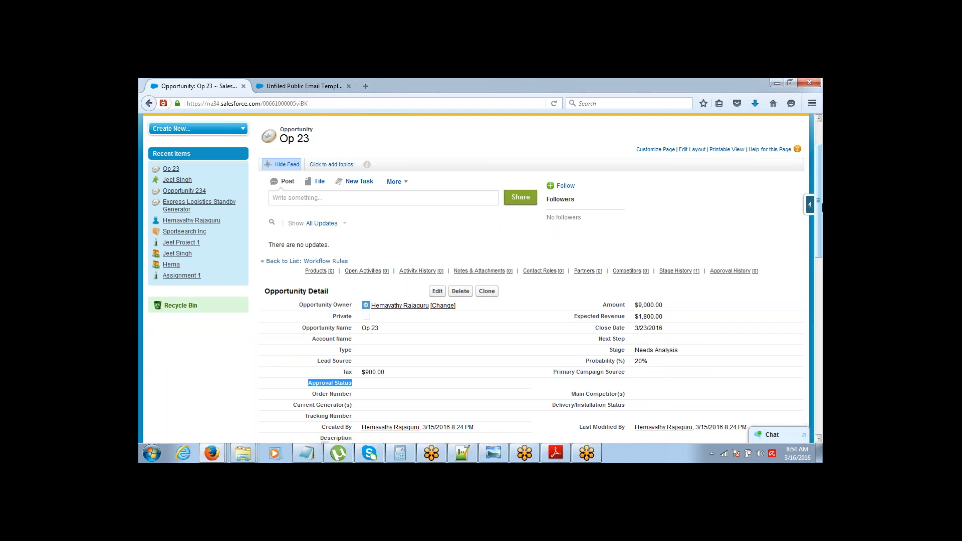
{"action": "left_click_drag", "start_coordinate": [820, 202], "coordinate": [821, 203]}
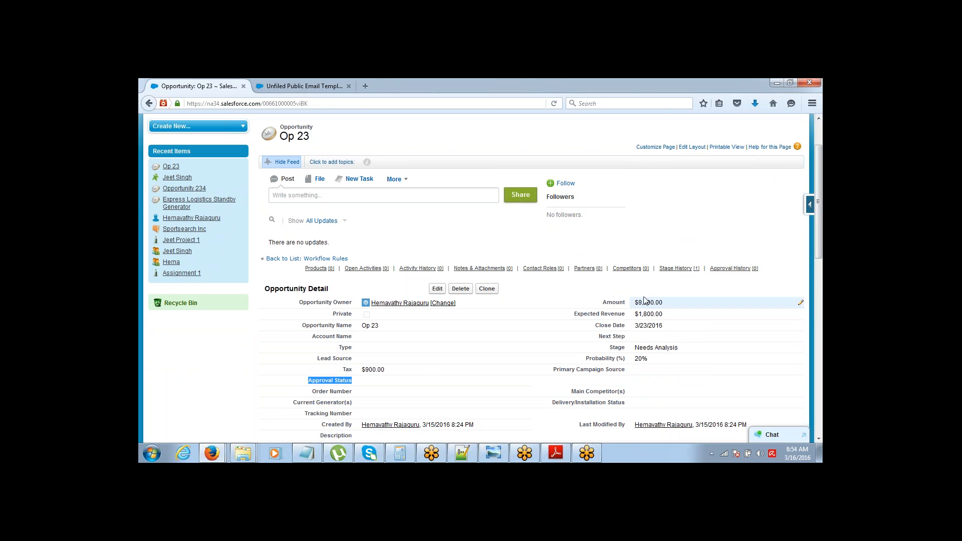
{"action": "left_click_drag", "start_coordinate": [818, 214], "coordinate": [819, 388]}
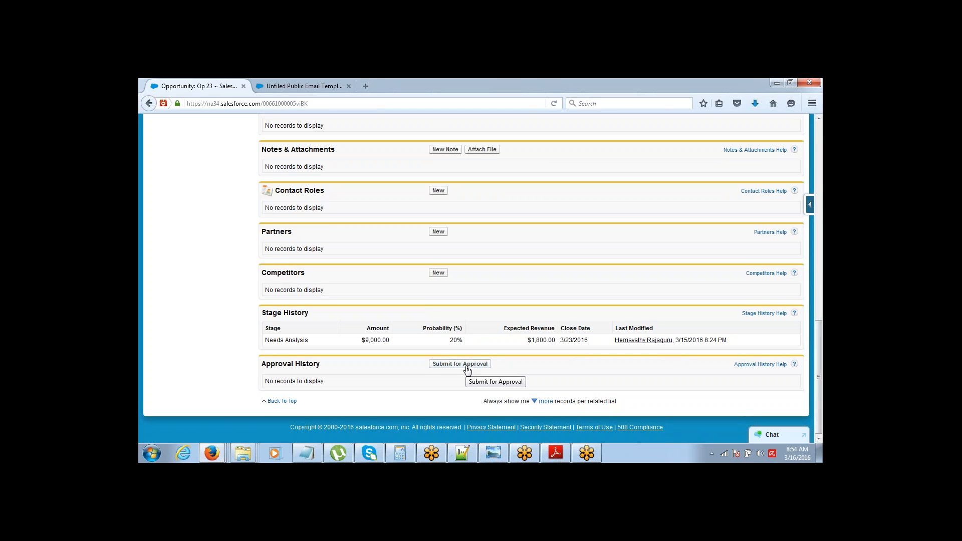
Step: Submit Op 23 for approval, confirm, and review the Pending status and history entries
{"action": "left_click", "coordinate": [466, 364]}
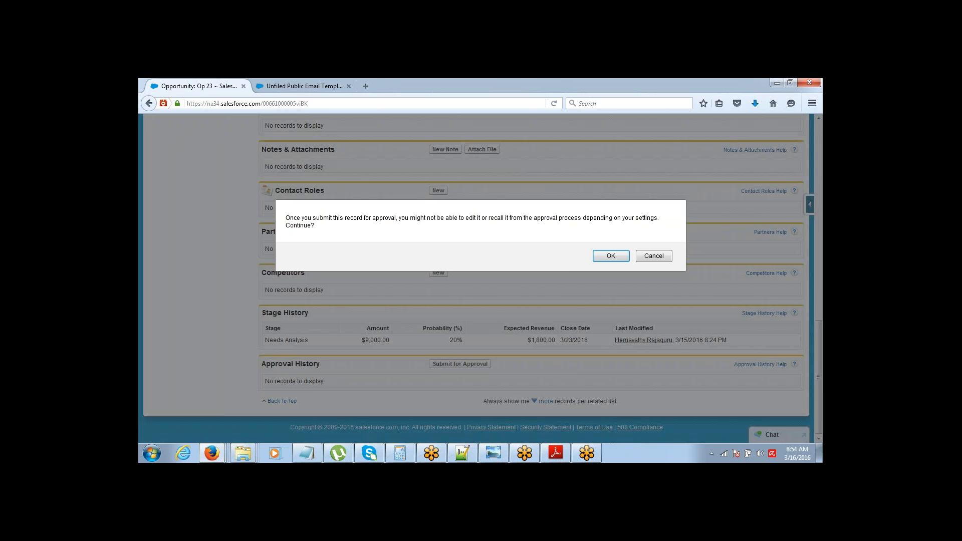
{"action": "left_click", "coordinate": [610, 256]}
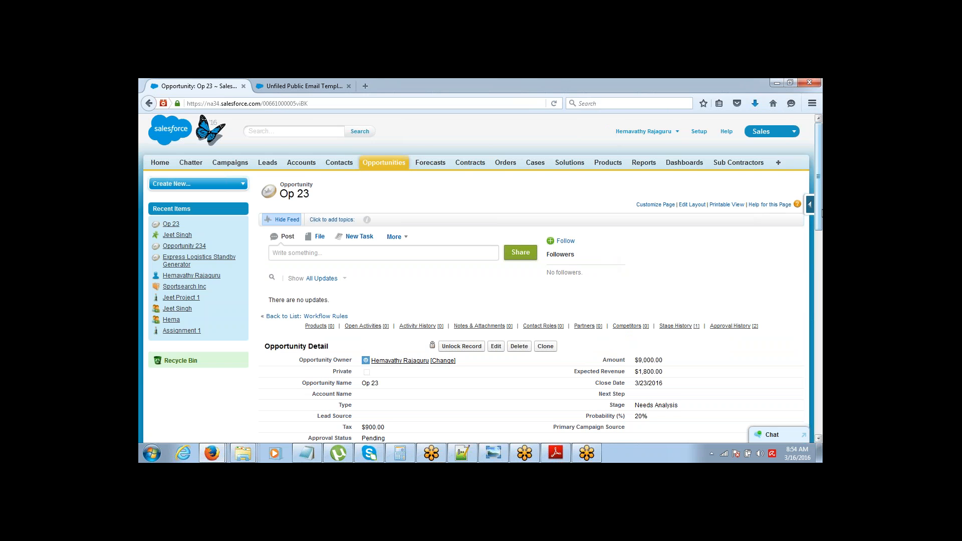
{"action": "scroll", "coordinate": [818, 211], "scroll_direction": "down", "scroll_amount": 1}
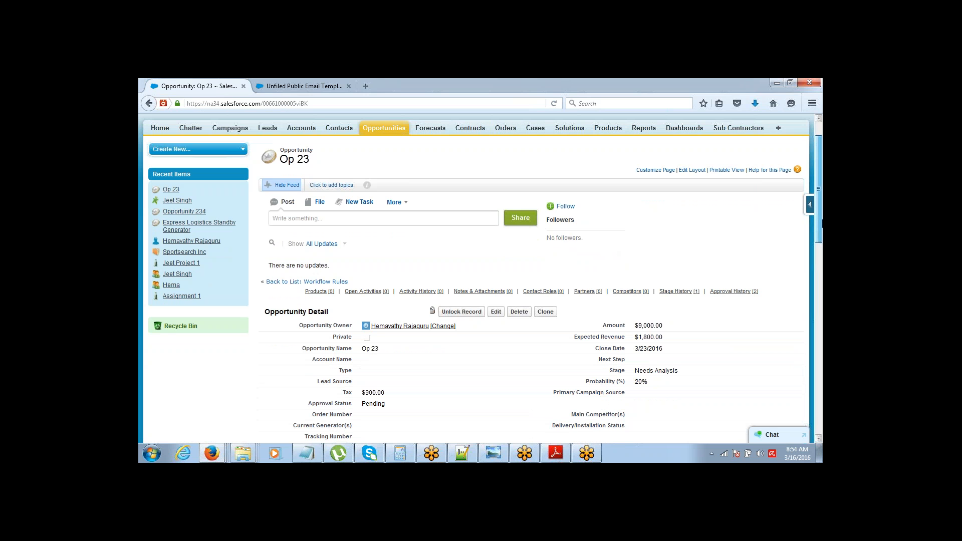
{"action": "scroll", "coordinate": [818, 210], "scroll_direction": "down", "scroll_amount": 12}
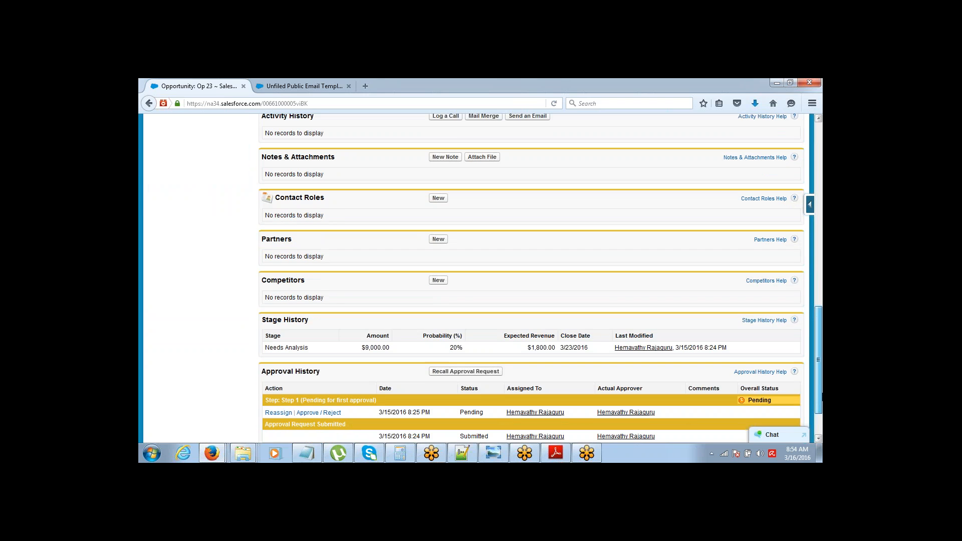
{"action": "scroll", "coordinate": [677, 277], "scroll_direction": "up", "scroll_amount": 12}
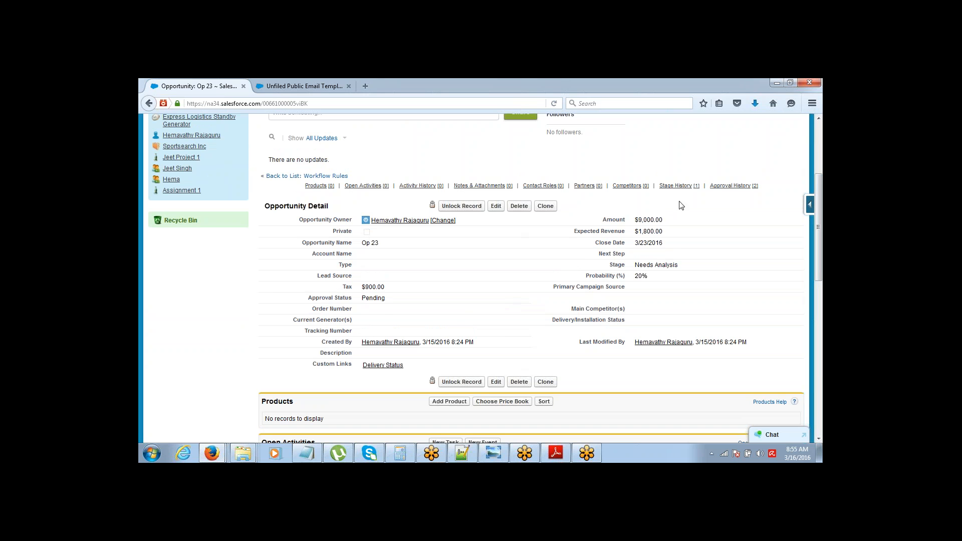
{"action": "left_click_drag", "start_coordinate": [819, 210], "coordinate": [820, 164]}
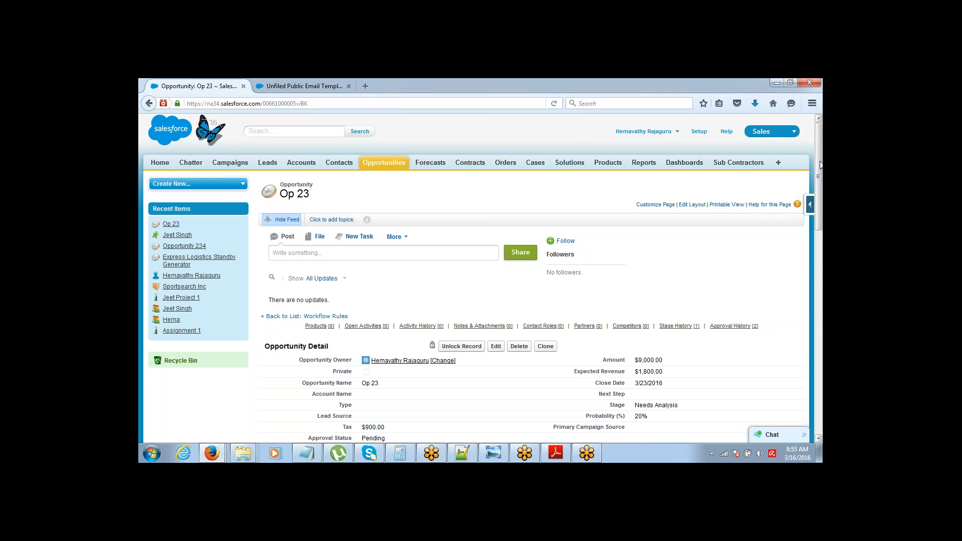
Step: Bring the second browser window, showing the Data Not Available page, to the front
{"action": "left_click", "coordinate": [809, 92]}
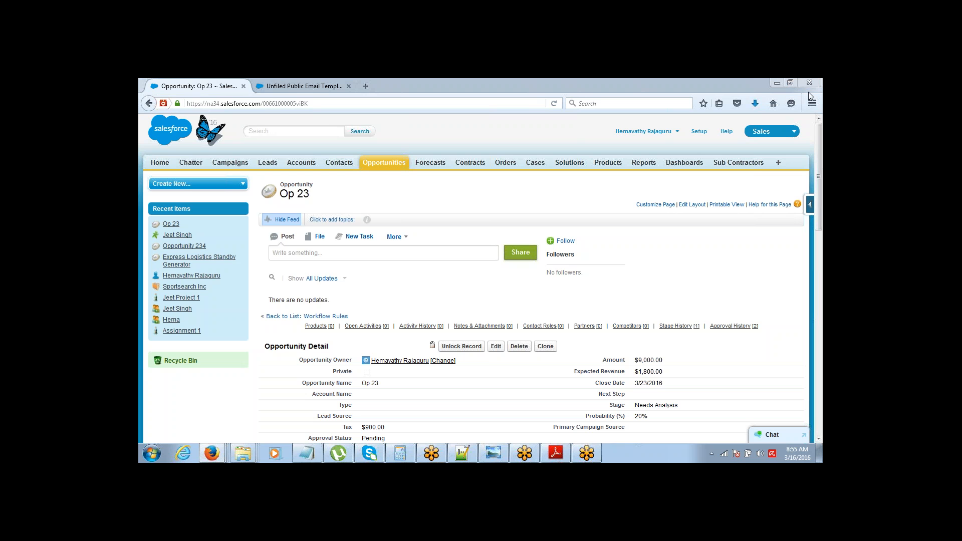
{"action": "left_click", "coordinate": [739, 250]}
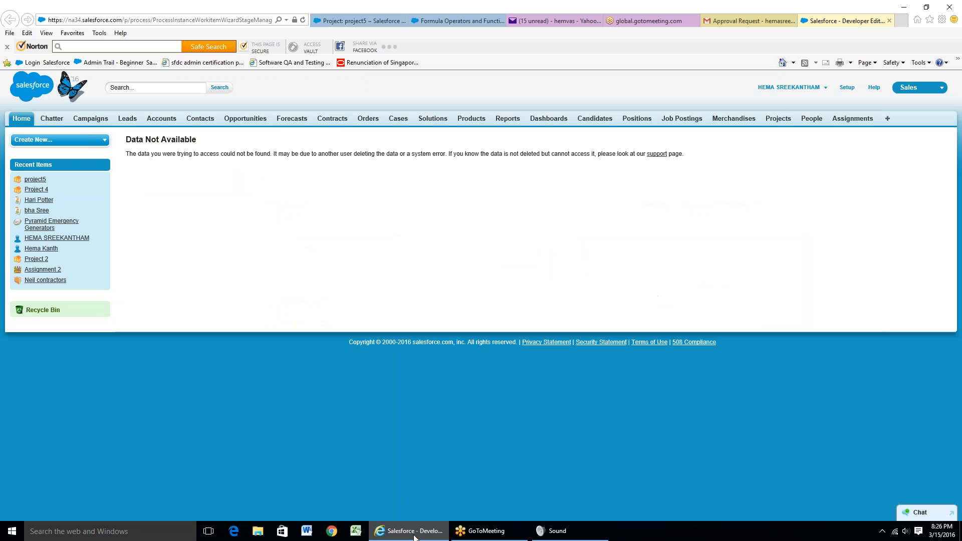
{"action": "mouse_move", "coordinate": [414, 537]}
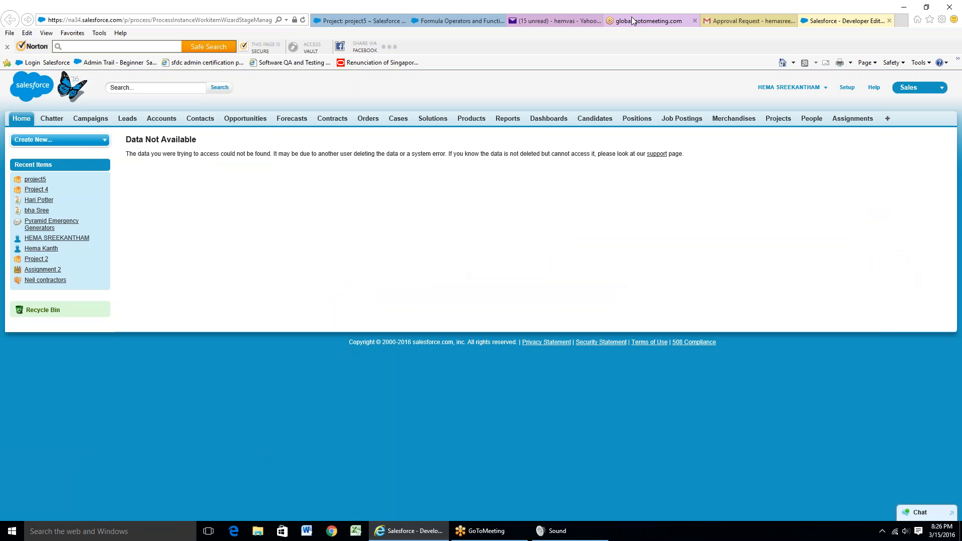
Step: View the Approval Request email in Gmail and follow its Salesforce approval link
{"action": "left_click", "coordinate": [722, 26]}
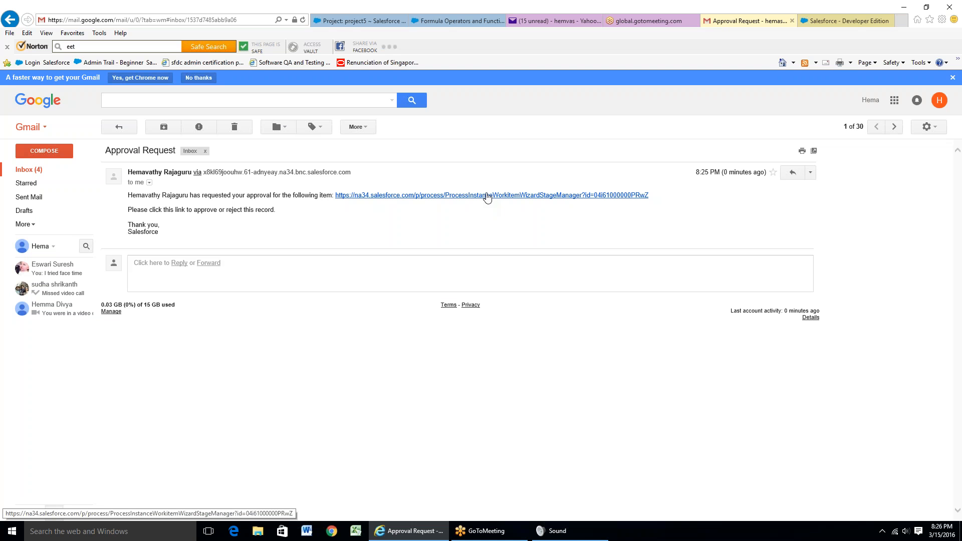
{"action": "left_click", "coordinate": [487, 197]}
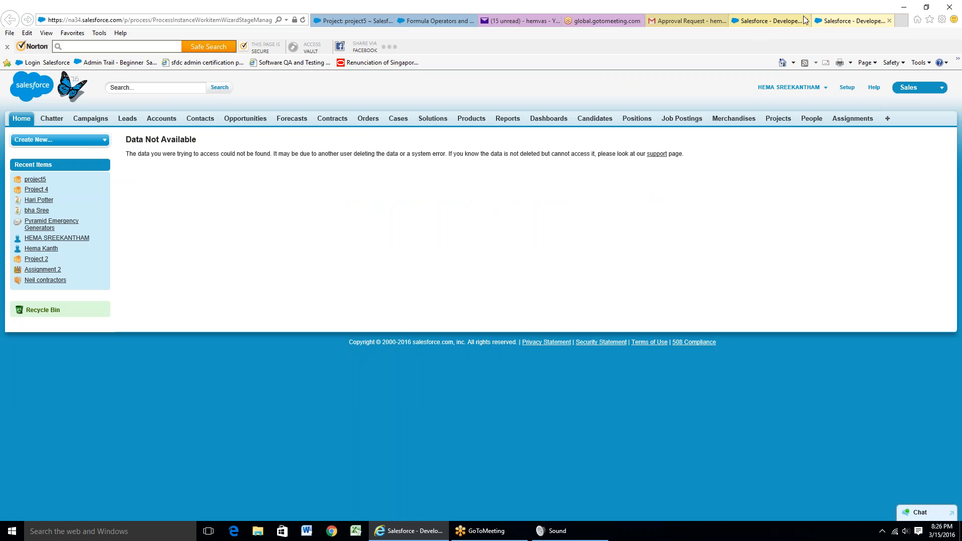
Step: Return to the Gmail Approval Request email tab
{"action": "left_click", "coordinate": [689, 23]}
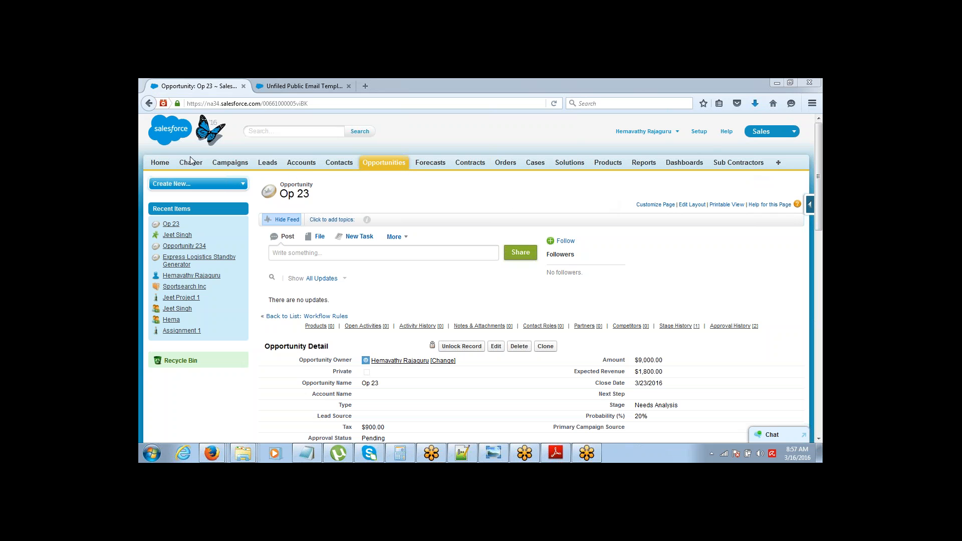
Step: From the home page's Items to Approve list, open the Approve/Reject page for Op 23
{"action": "left_click", "coordinate": [166, 163]}
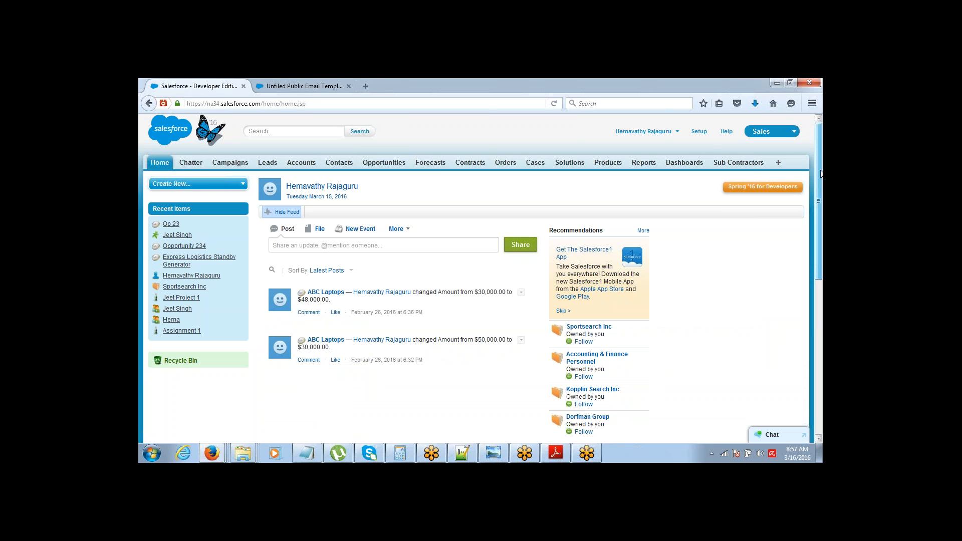
{"action": "left_click_drag", "start_coordinate": [821, 174], "coordinate": [821, 332]}
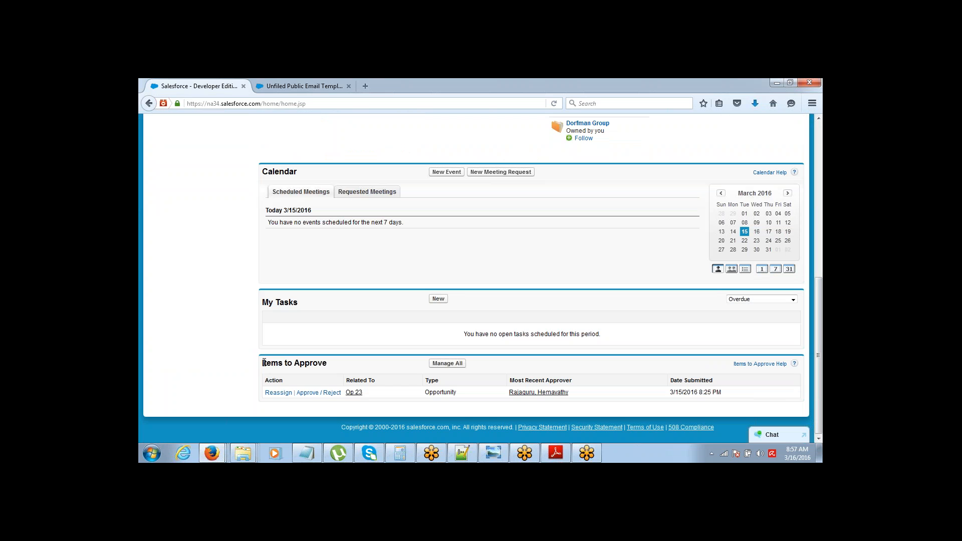
{"action": "triple_click", "coordinate": [339, 364]}
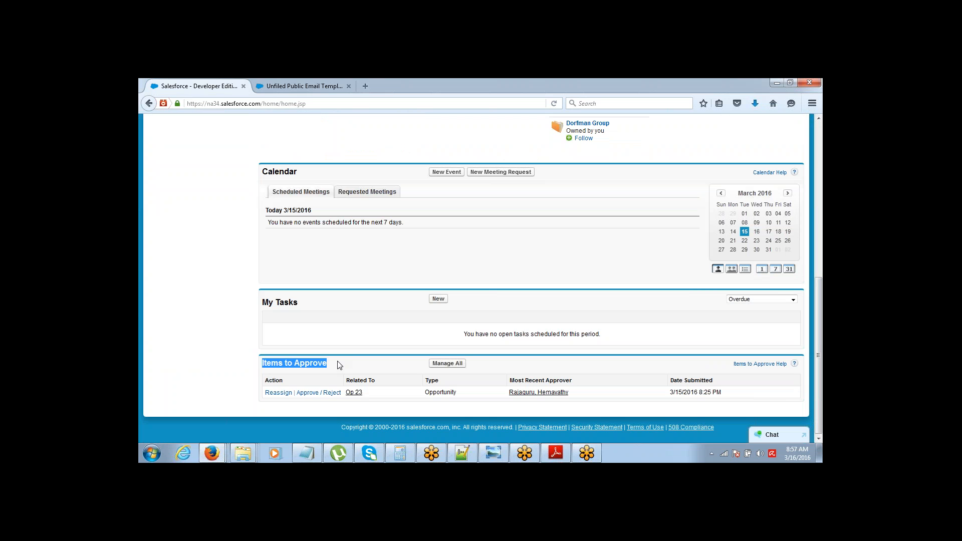
{"action": "left_click", "coordinate": [245, 366]}
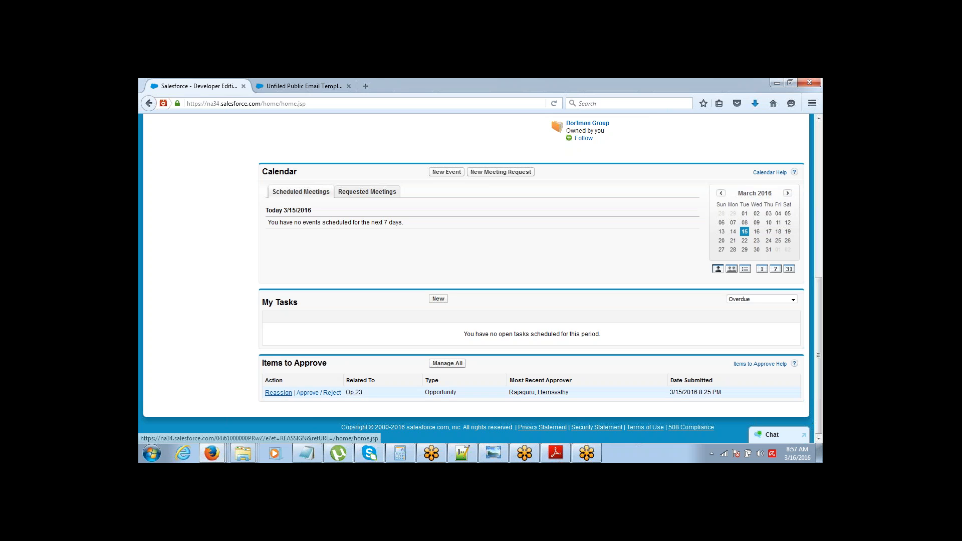
{"action": "left_click", "coordinate": [319, 394]}
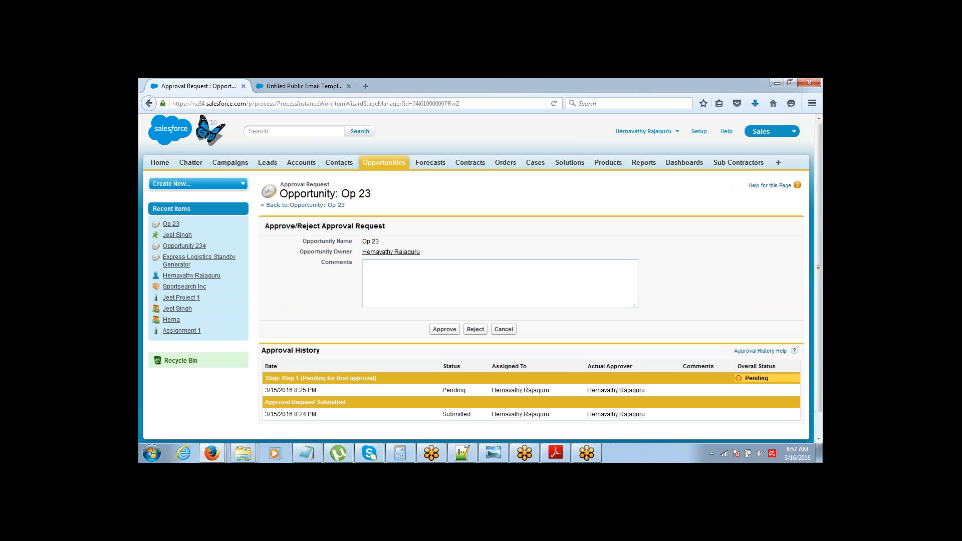
Step: Enter the comment 'Approving' and approve the Op 23 request
{"action": "left_click", "coordinate": [441, 330]}
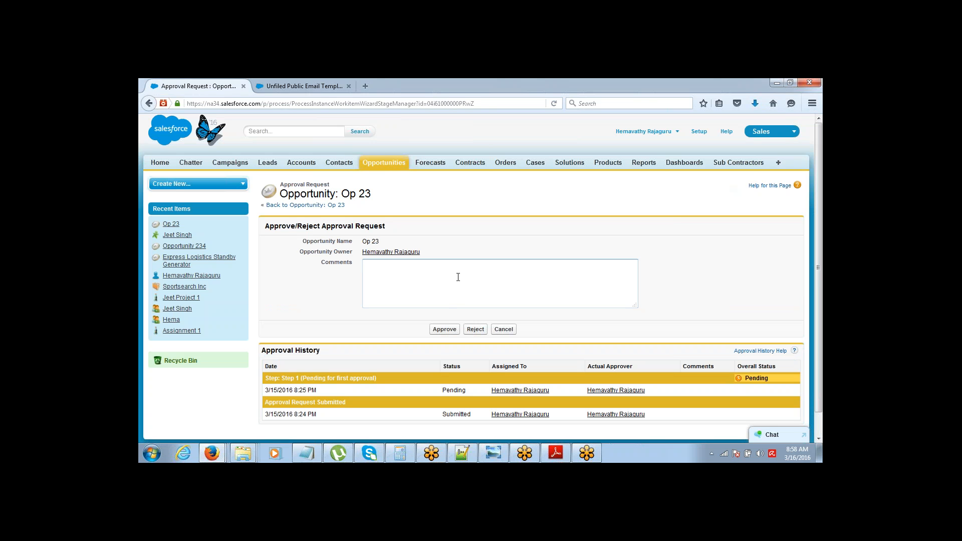
{"action": "type", "text": "pproving"}
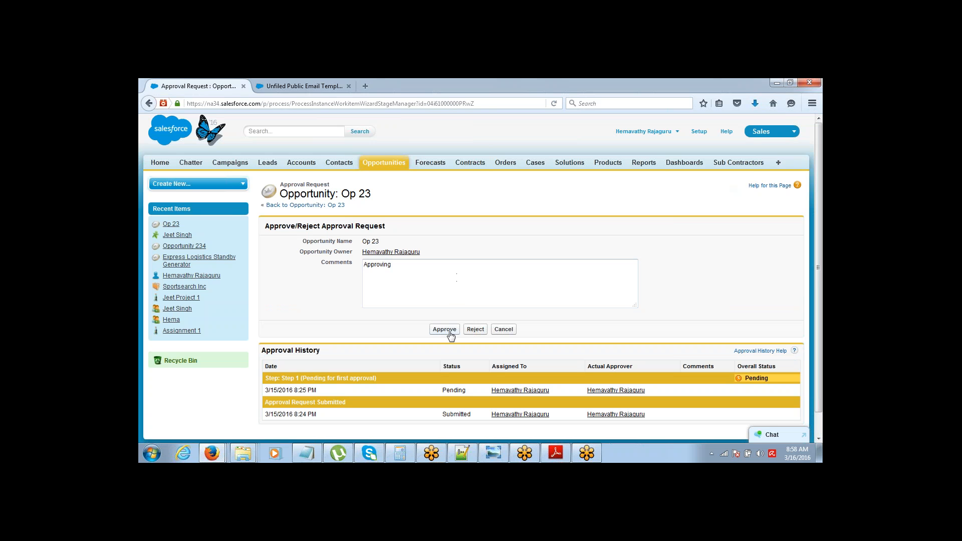
{"action": "left_click", "coordinate": [445, 330]}
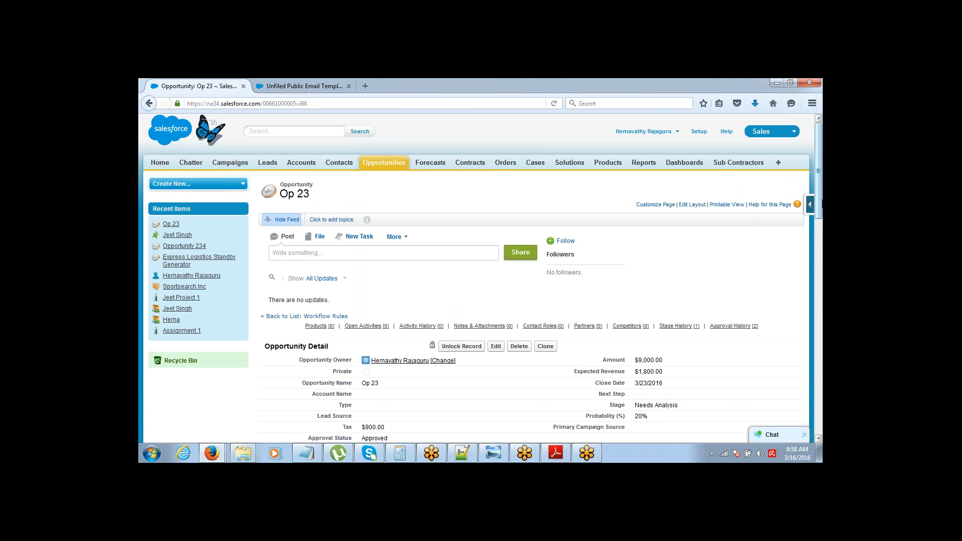
{"action": "scroll", "coordinate": [403, 367], "scroll_direction": "down", "scroll_amount": 3}
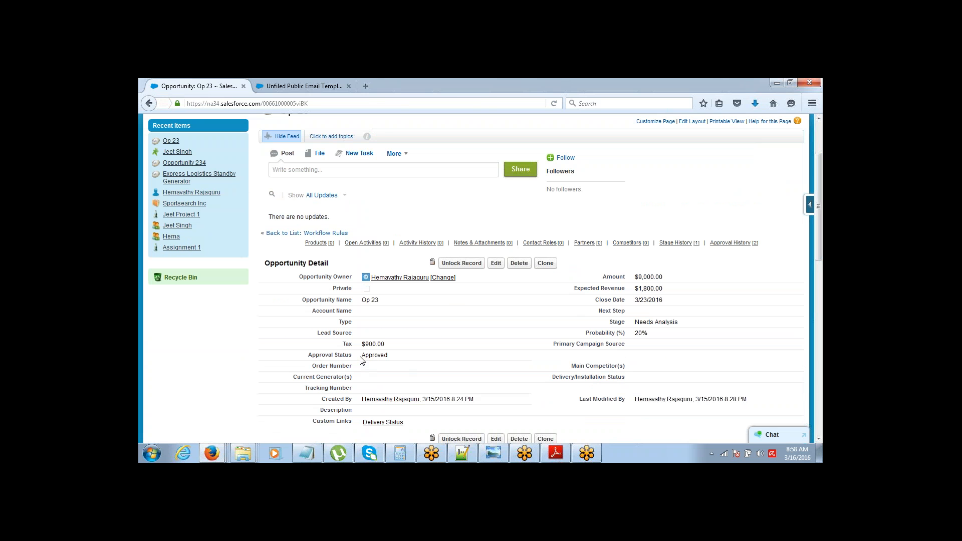
{"action": "left_click_drag", "start_coordinate": [360, 357], "coordinate": [398, 363]}
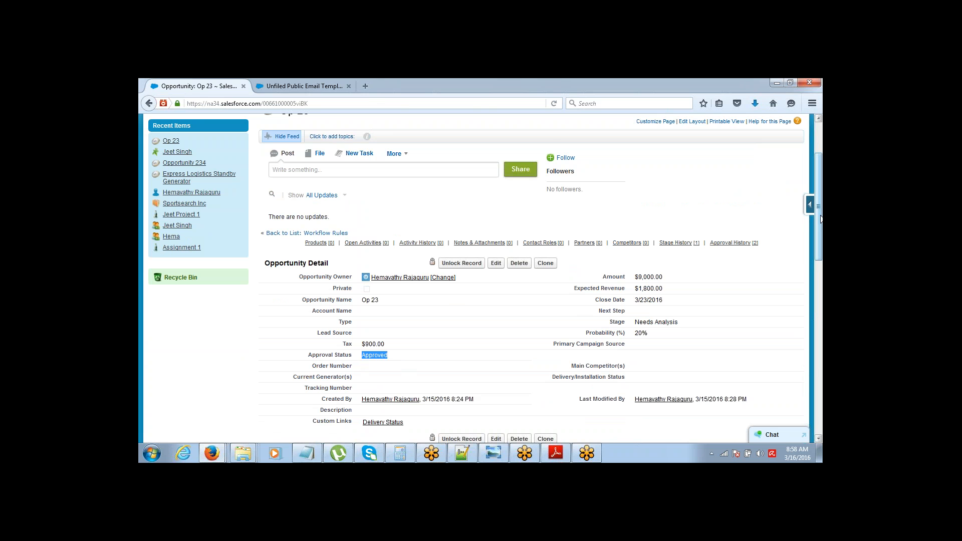
{"action": "scroll", "coordinate": [309, 361], "scroll_direction": "down", "scroll_amount": 3}
{"action": "scroll", "coordinate": [310, 360], "scroll_direction": "up", "scroll_amount": 3}
{"action": "scroll", "coordinate": [481, 275], "scroll_direction": "up", "scroll_amount": 3}
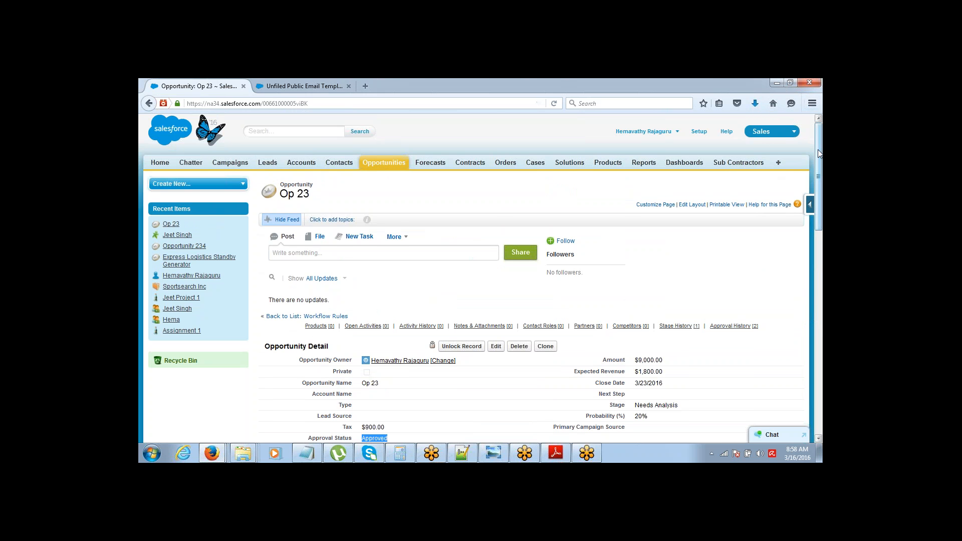
{"action": "left_click_drag", "start_coordinate": [818, 149], "coordinate": [819, 176]}
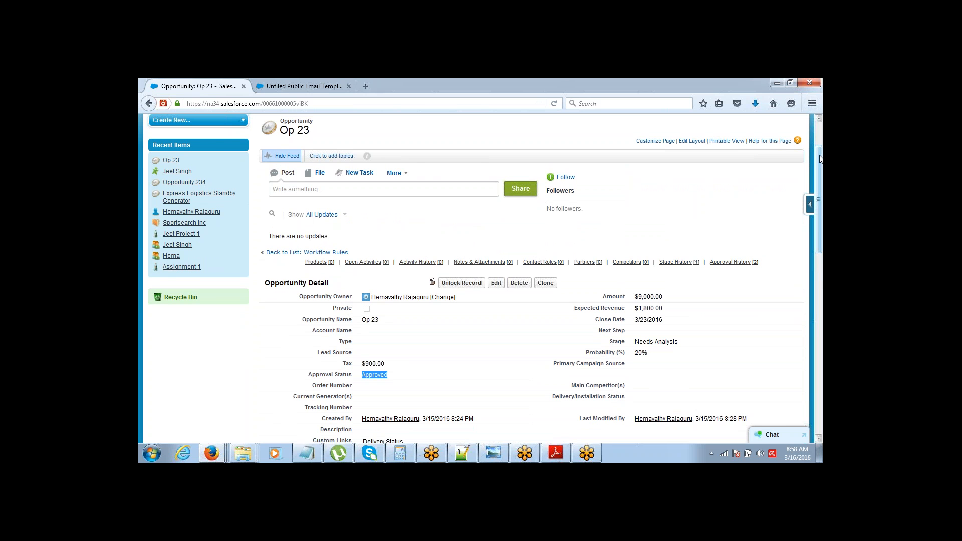
{"action": "left_click_drag", "start_coordinate": [820, 163], "coordinate": [819, 139]}
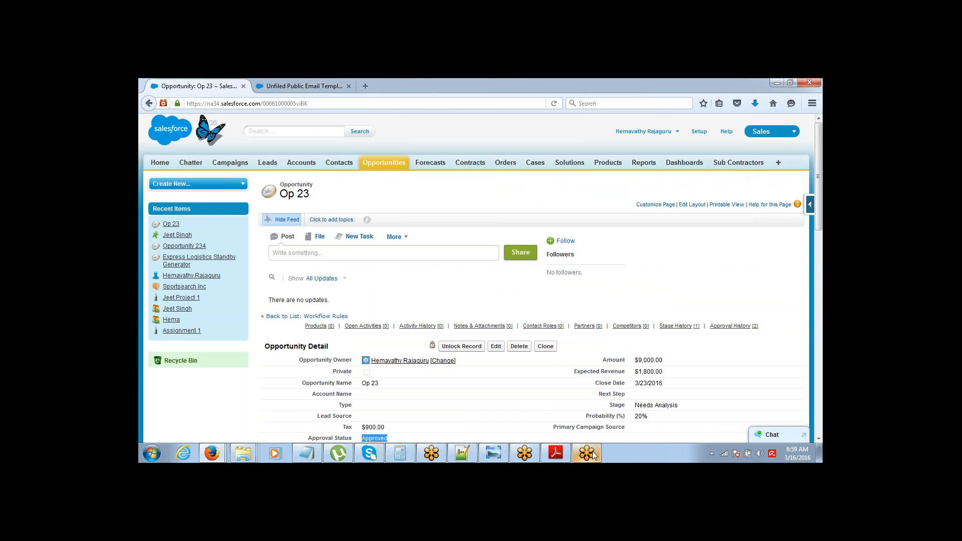
{"action": "mouse_move", "coordinate": [591, 455]}
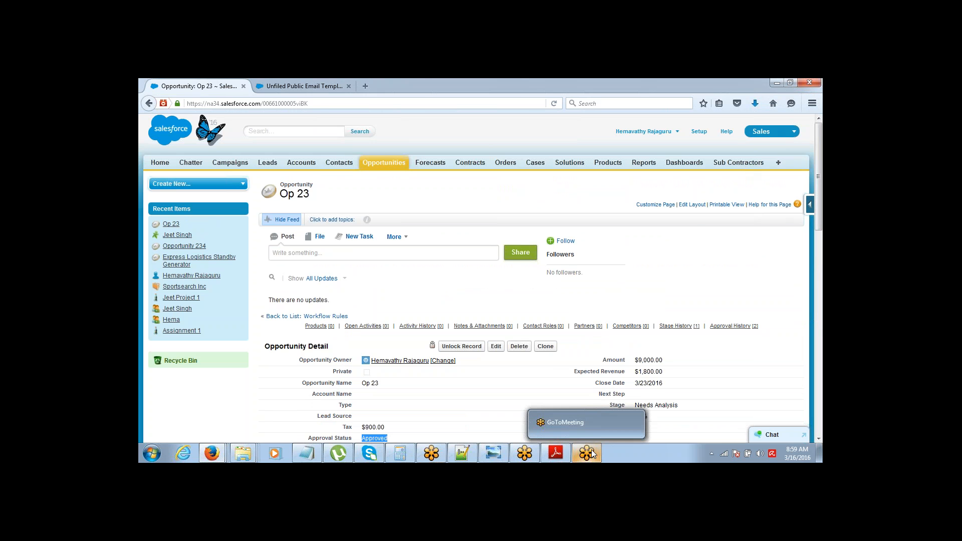
{"action": "left_click", "coordinate": [810, 95]}
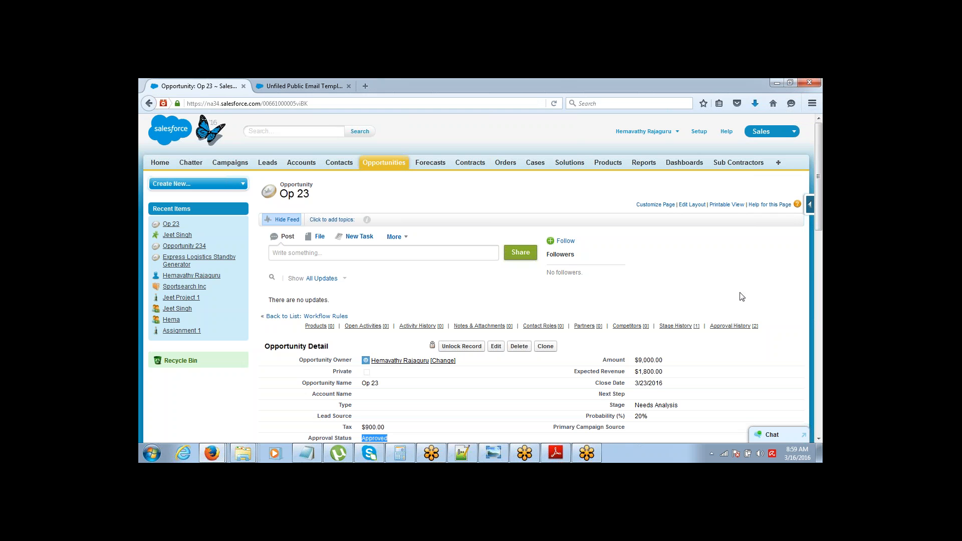